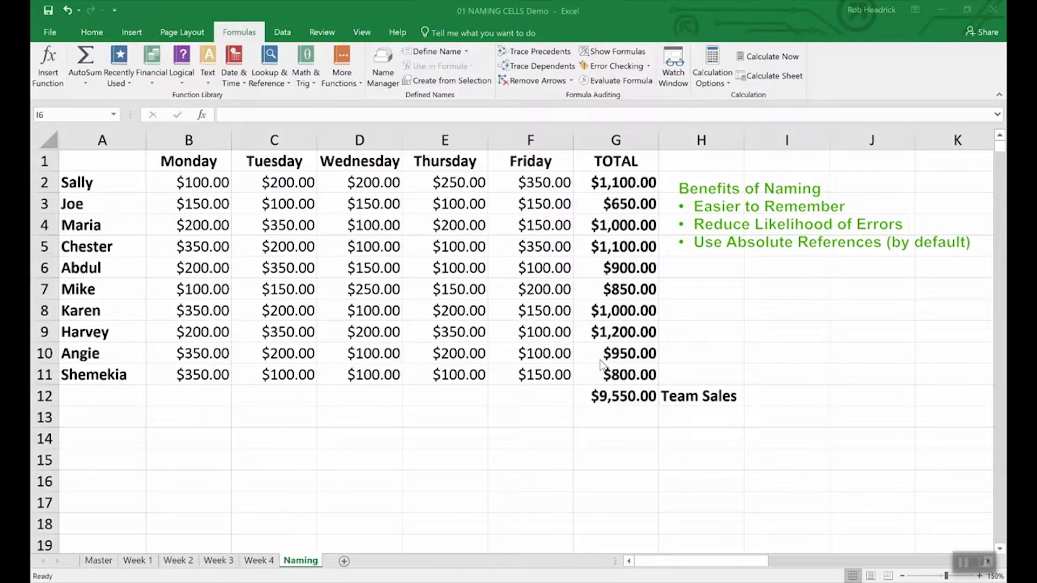
- Name the $9,550.00 team sales total in G12 Team_Sales using Define Name
left_click(629, 398)
left_click(623, 398)
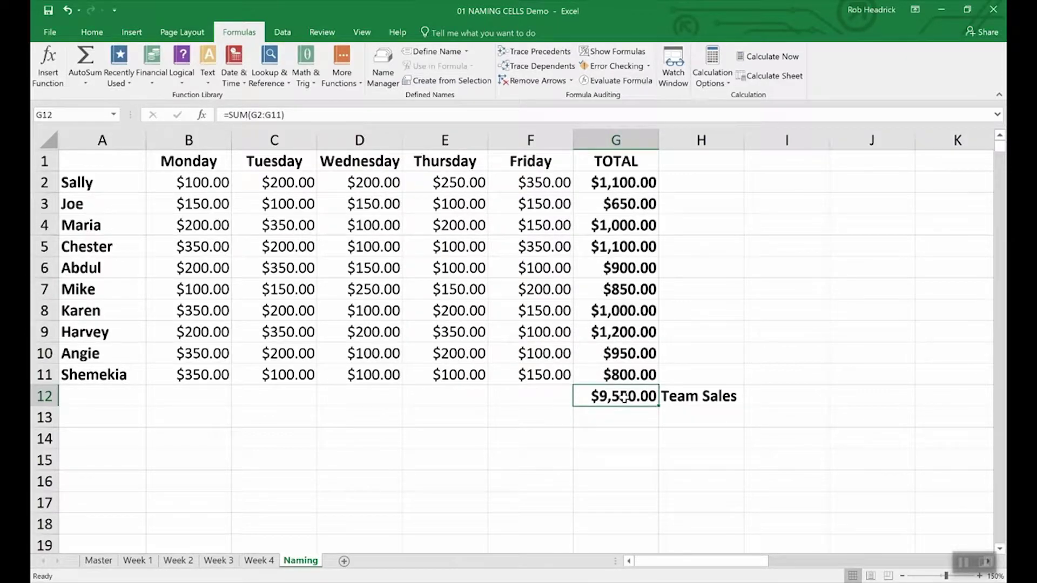
right_click(623, 398)
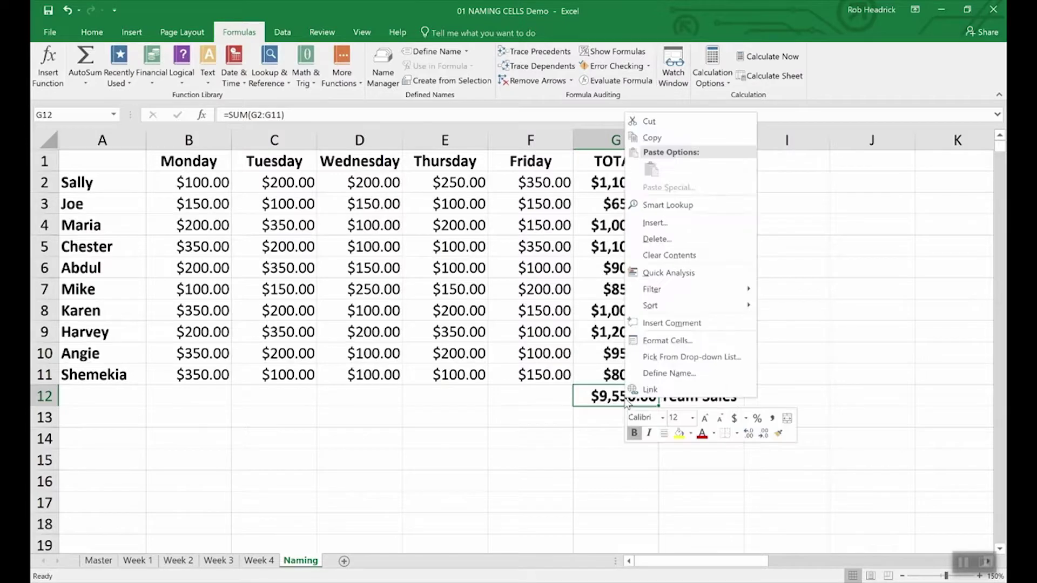
left_click(652, 376)
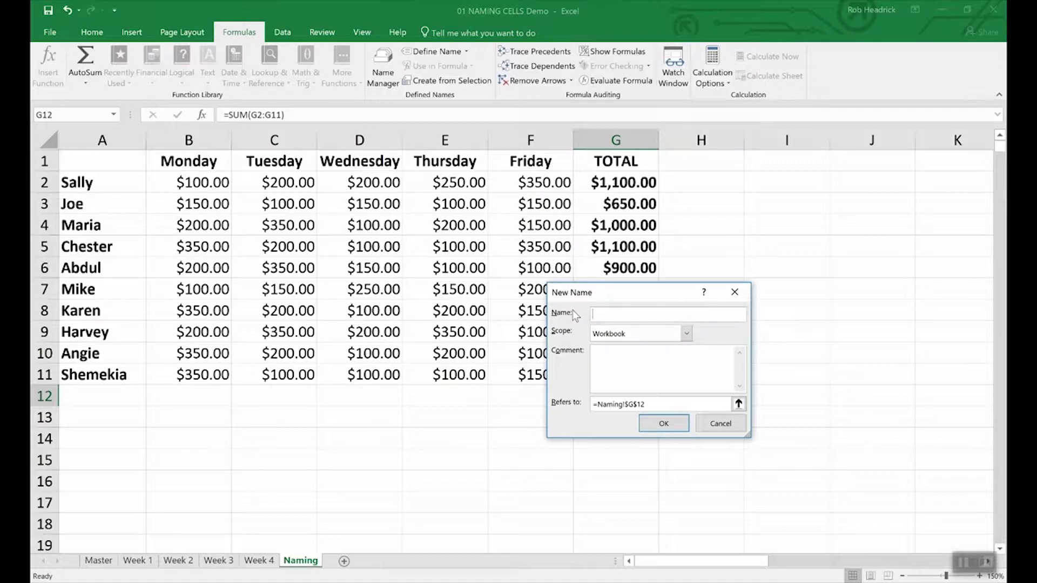
type("Team_Sales")
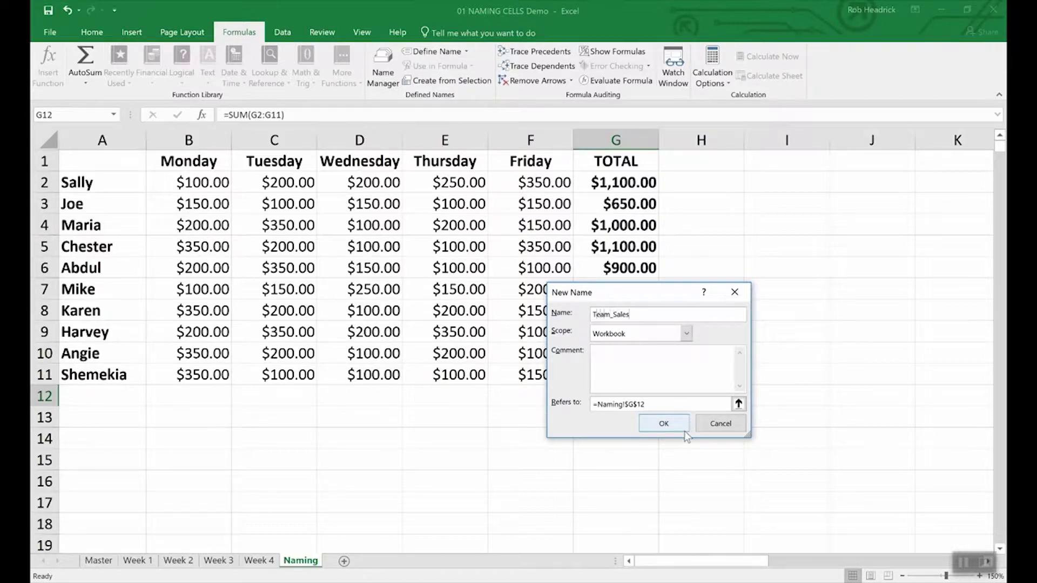
left_click(663, 423)
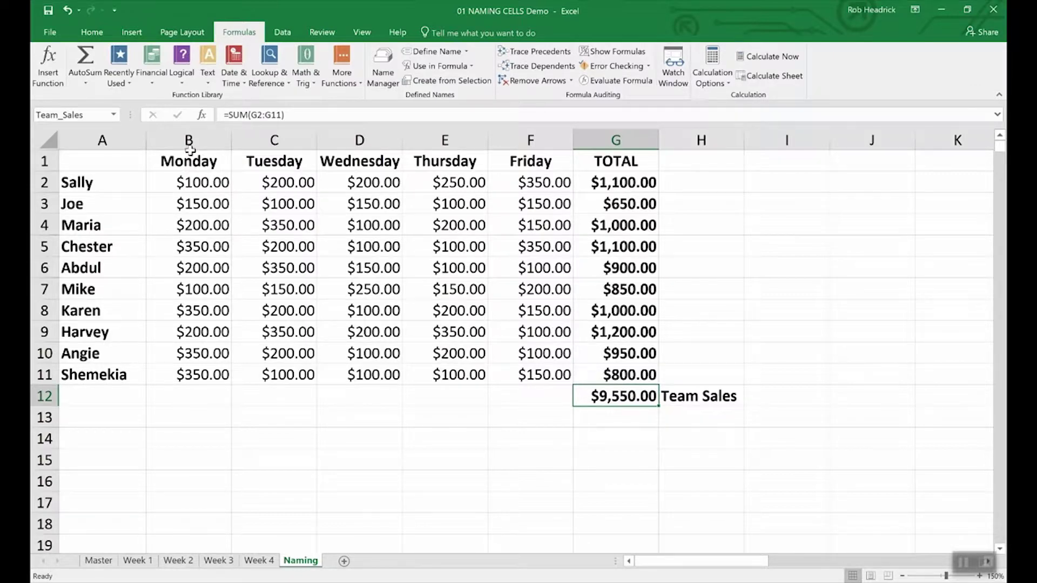
left_click(90, 115)
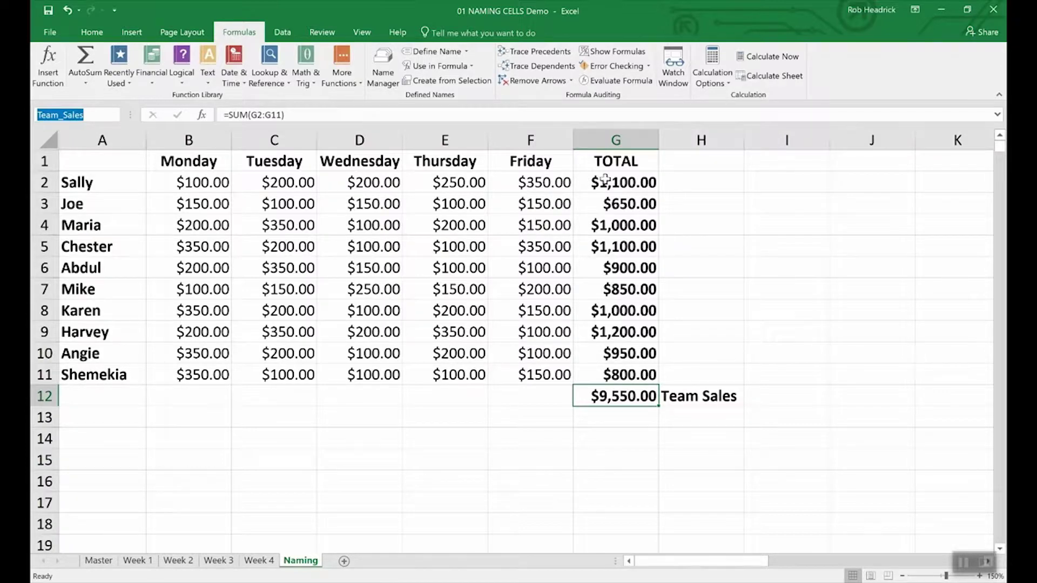
- Select the rep totals G2:G11 and name them Rep_Sales in the Name Box
left_click(628, 182)
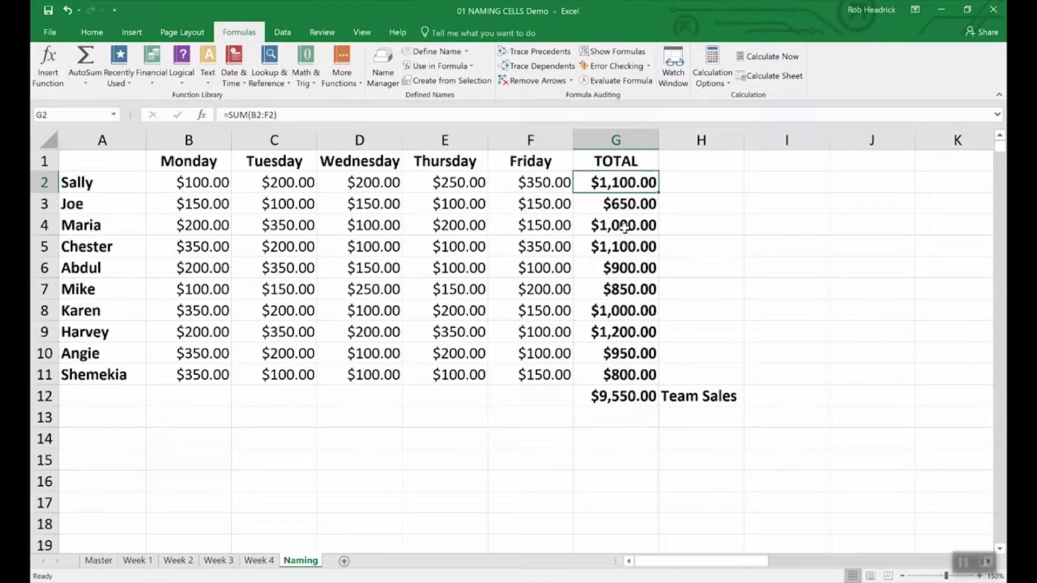
left_click(692, 226)
left_click_drag(607, 183, 596, 371)
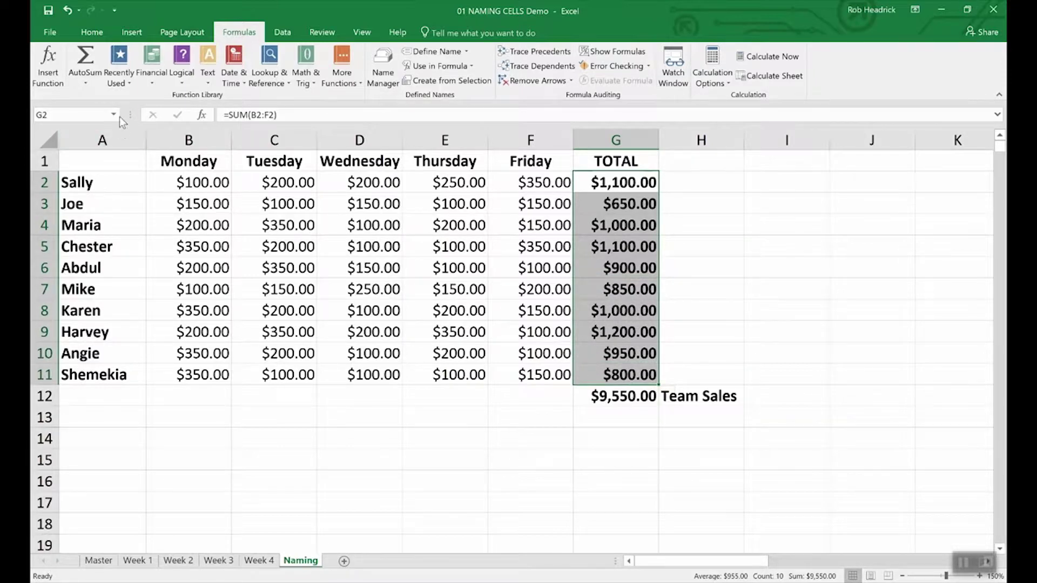
left_click(80, 114)
type("Rep_Sales")
key("Return")
- Enter =SUM(Rep_Sales) in G13 for $9,550.00, then bring up the Name Manager
left_click(613, 420)
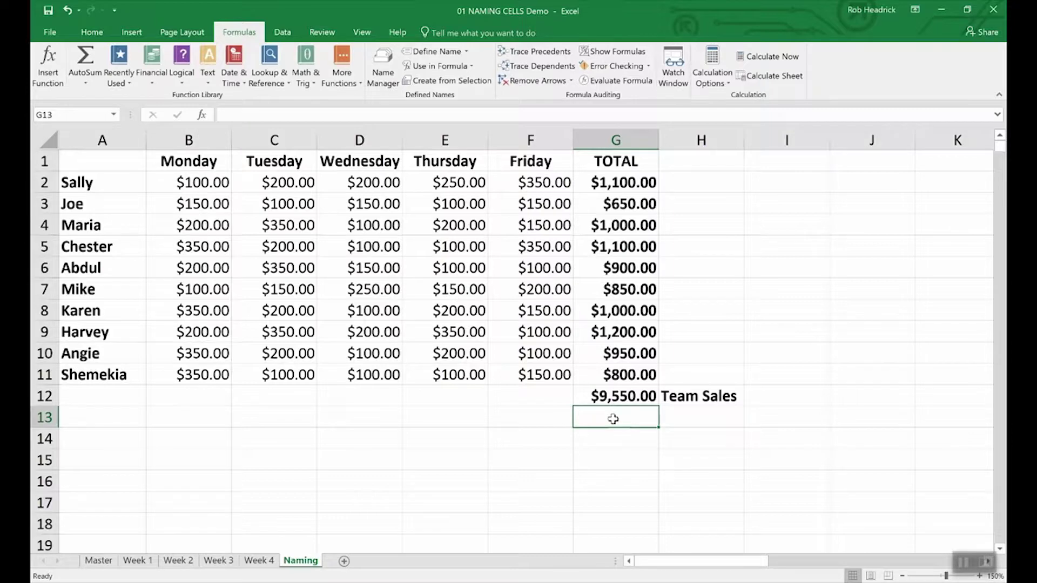
type("=(")
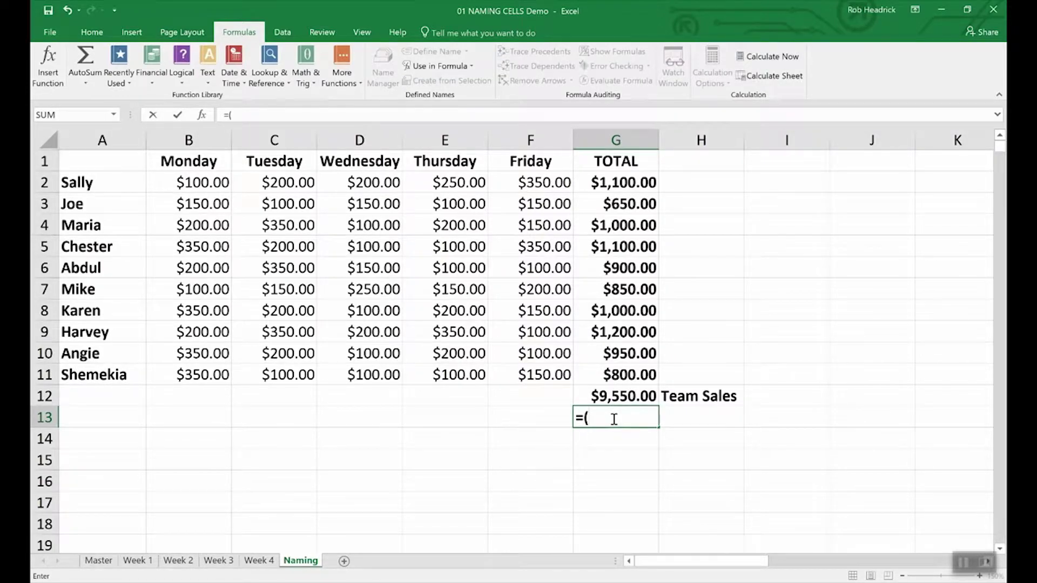
key("BackSpace")
type("Sum(")
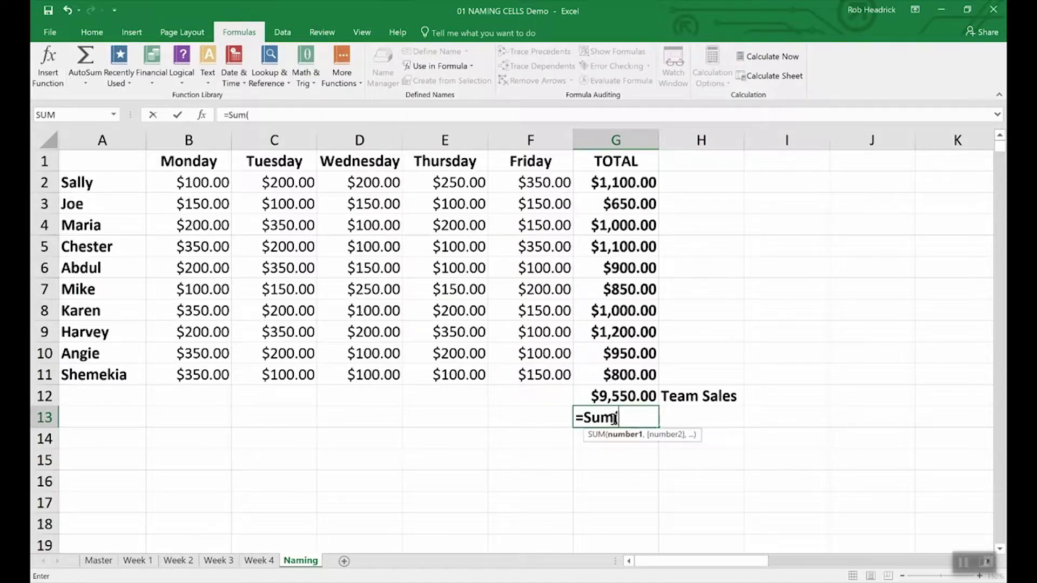
type("Rep")
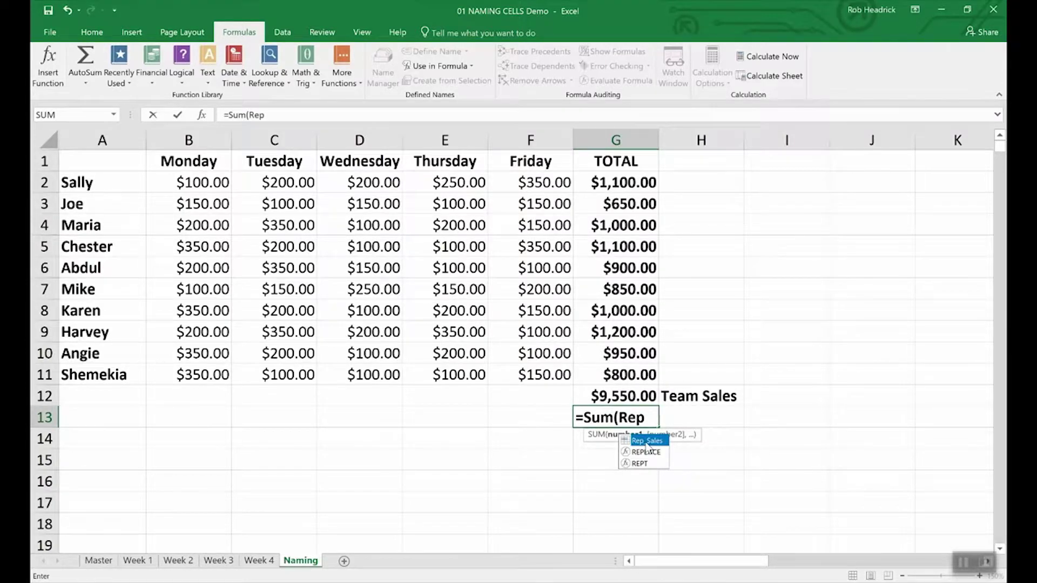
double_click(646, 444)
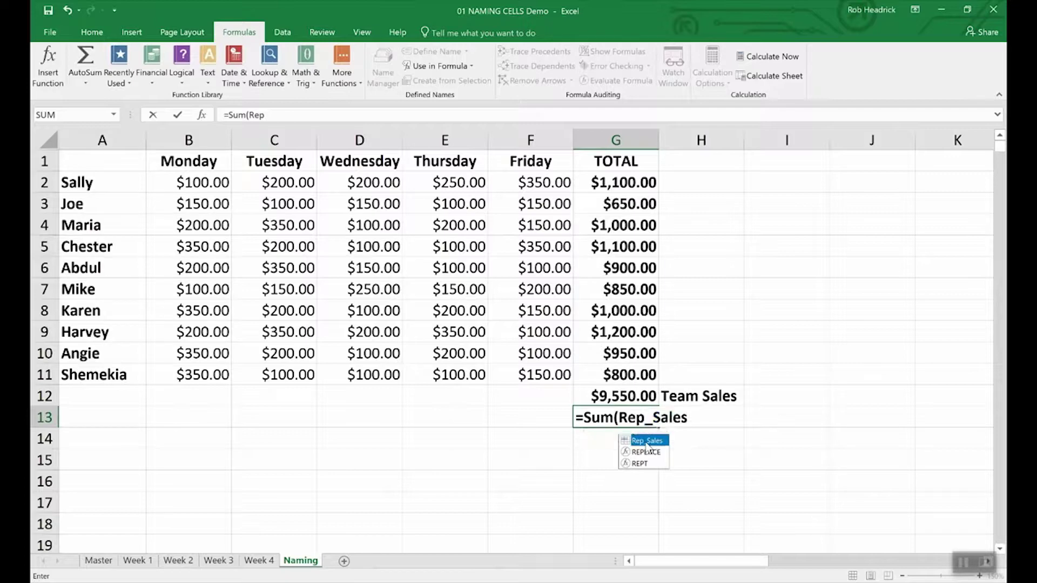
key("Return")
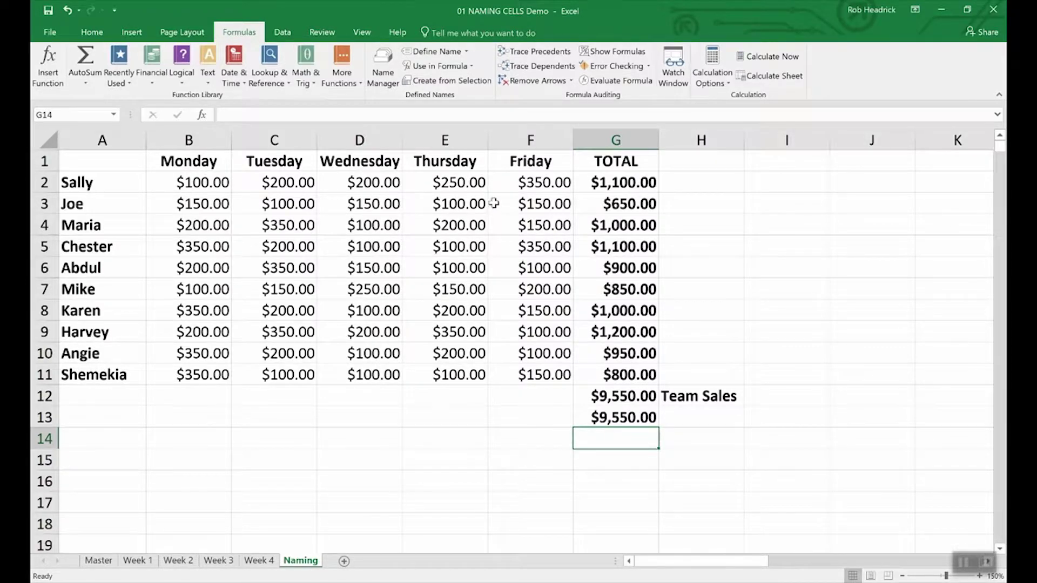
left_click(382, 59)
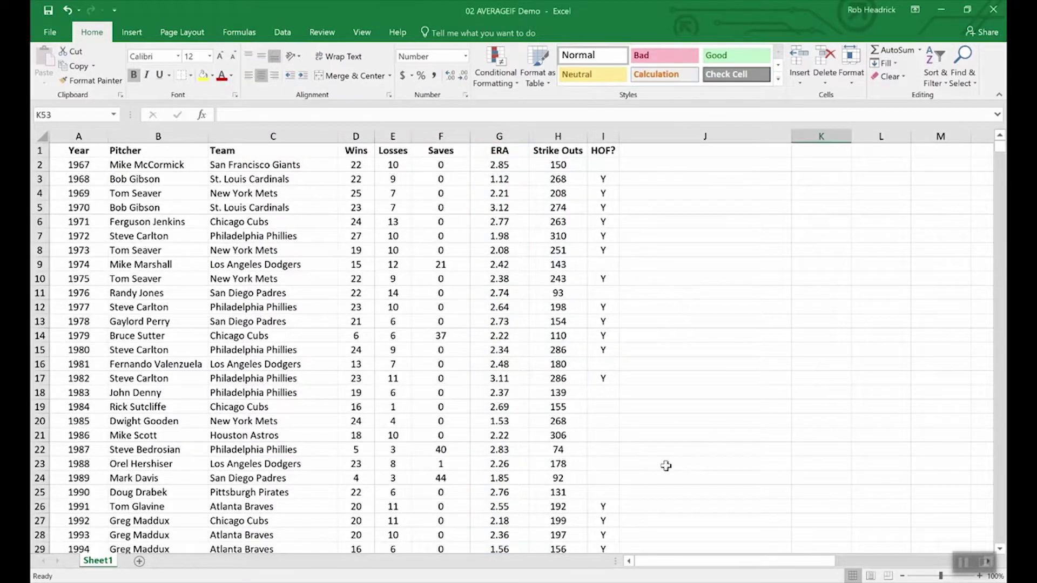
- Enter =AVERAGEIF(wins,">19",era) in K53 to average ERA for 20+ win seasons
scroll(668, 466, "down", 3)
scroll(668, 466, "down", 20)
scroll(668, 466, "up", 12)
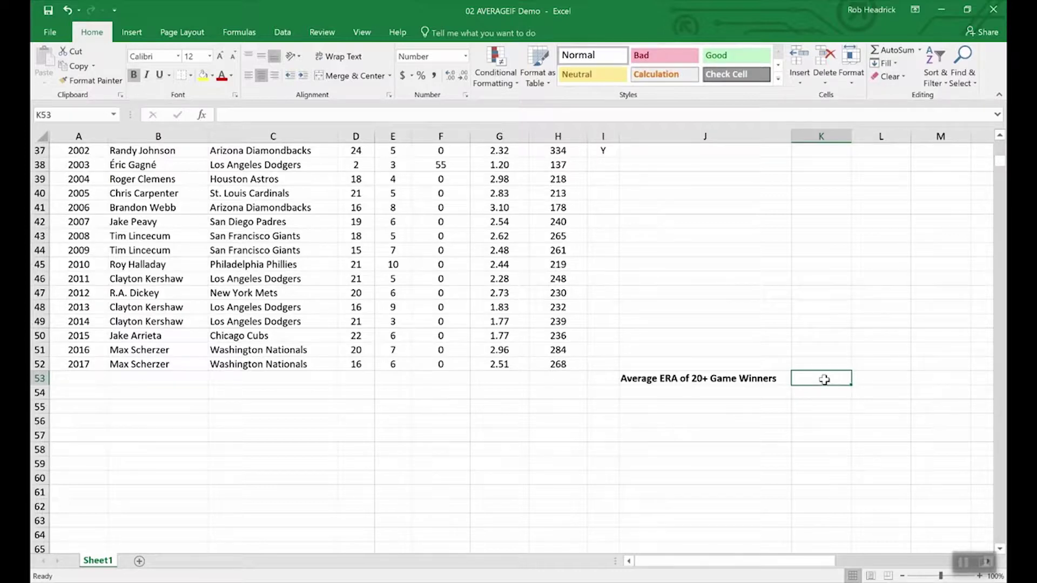
type("=av")
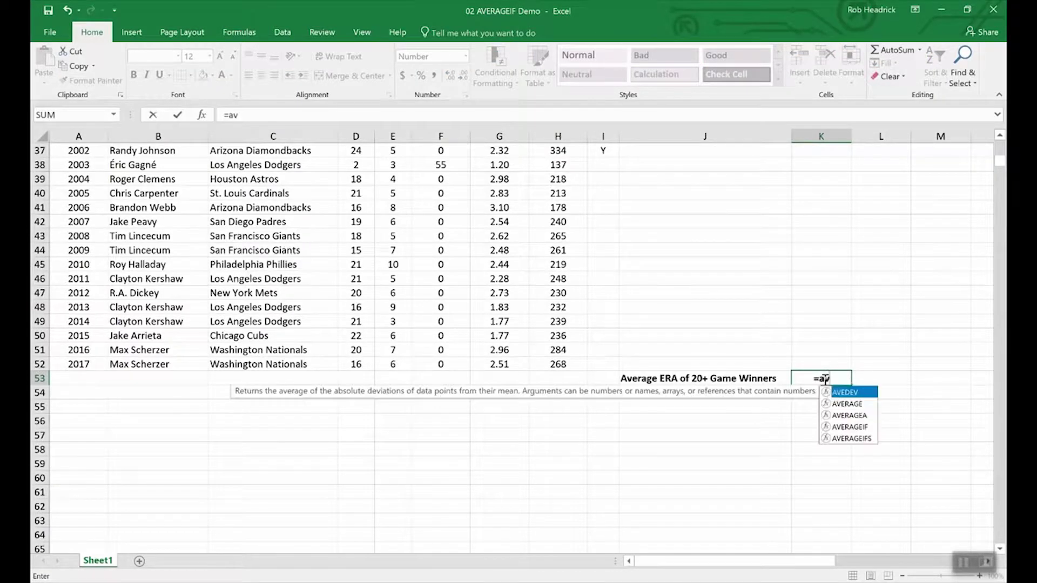
type("erageif")
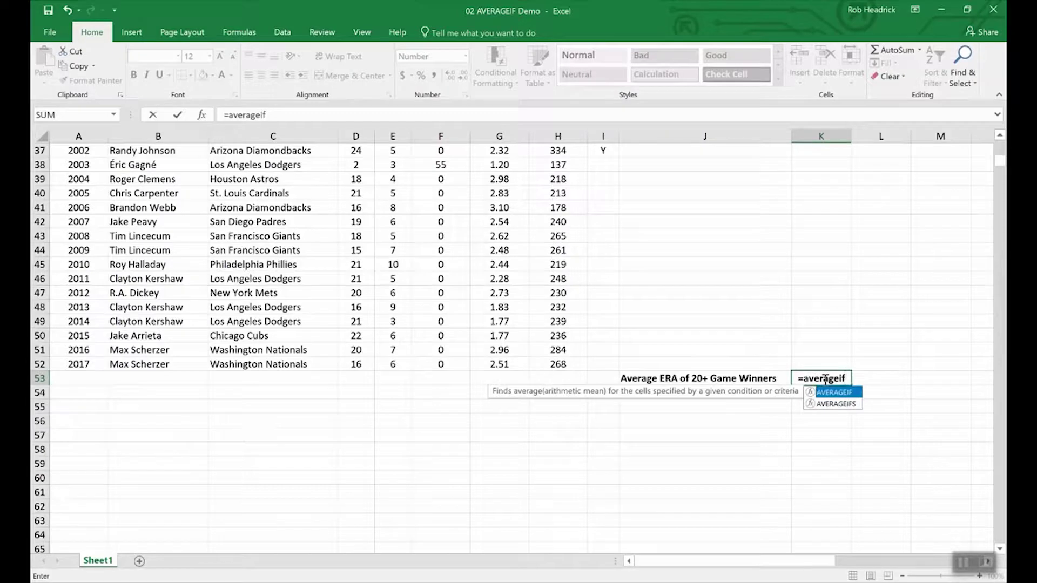
type("(")
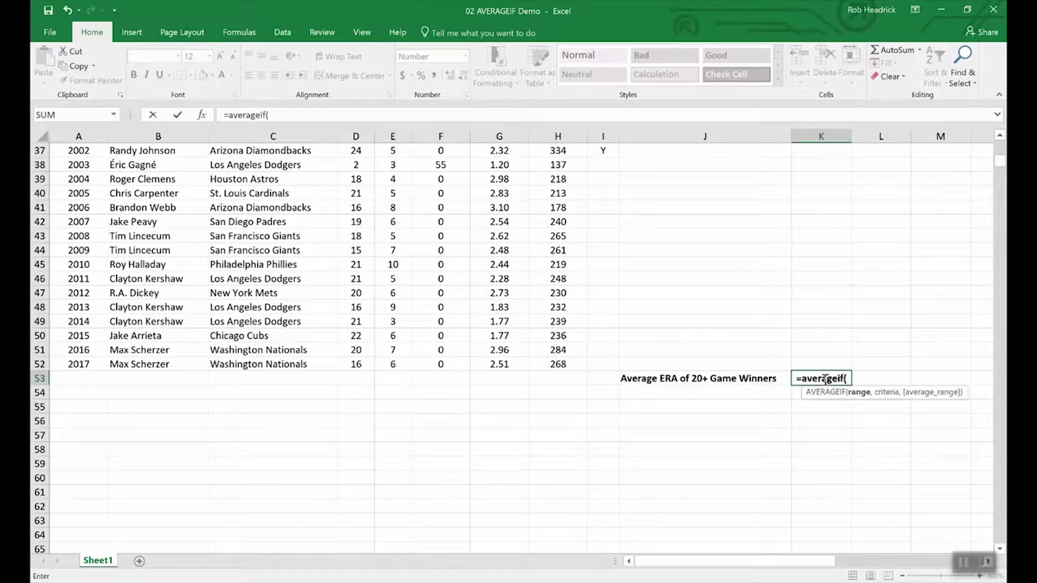
type("wins,")
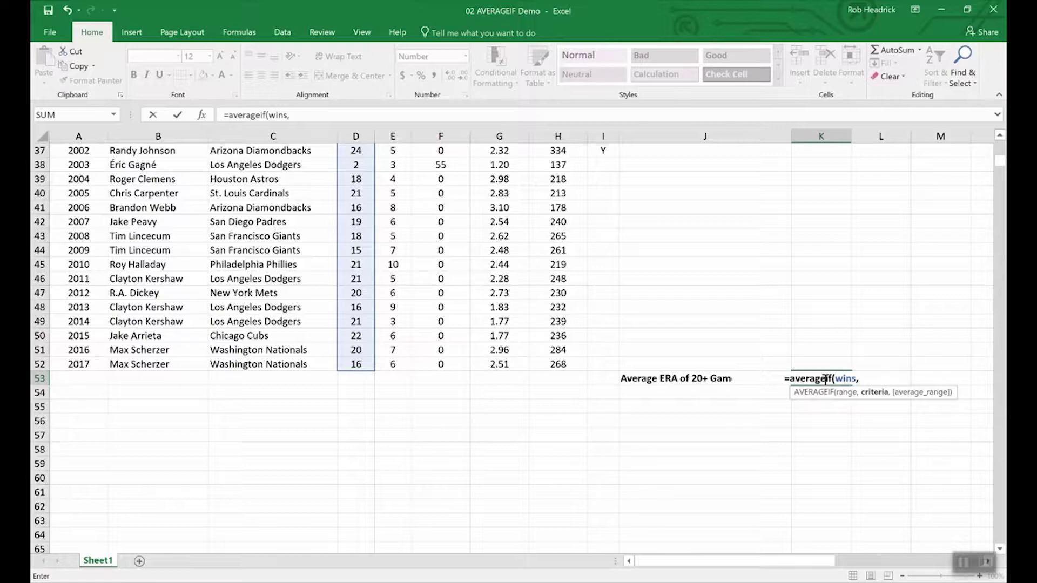
type("\"")
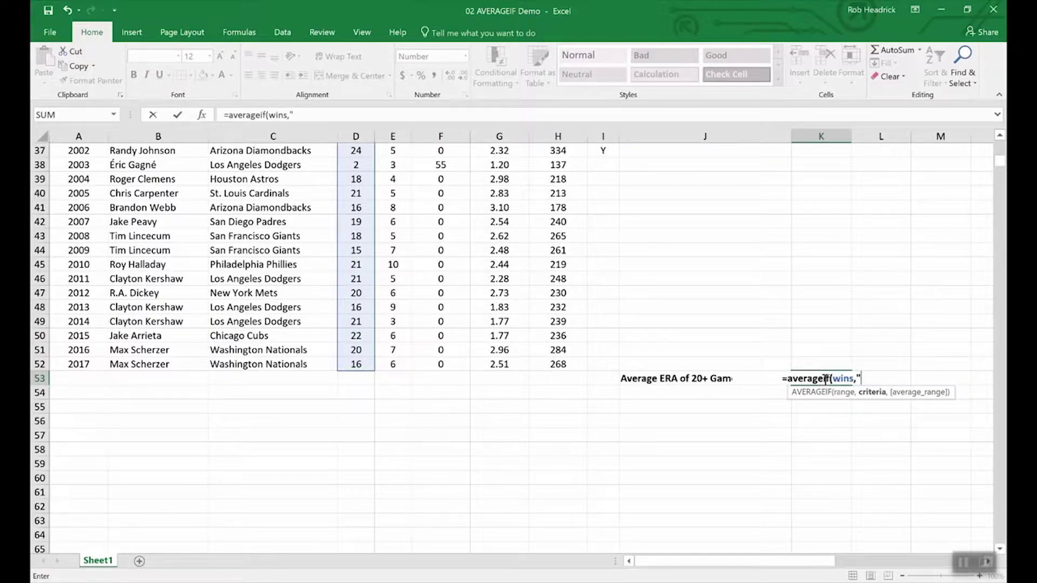
type(">19\",")
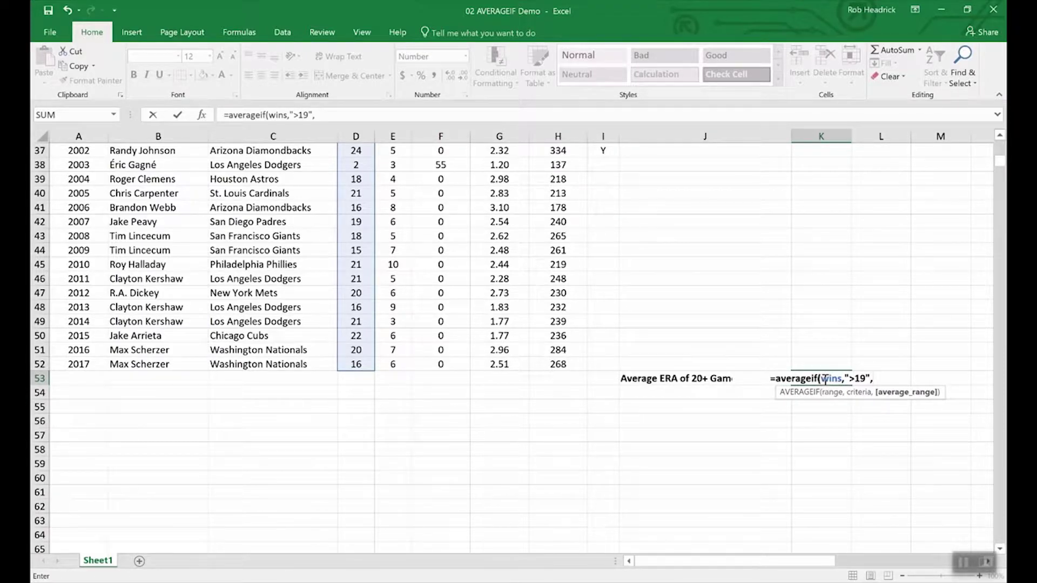
type("era")
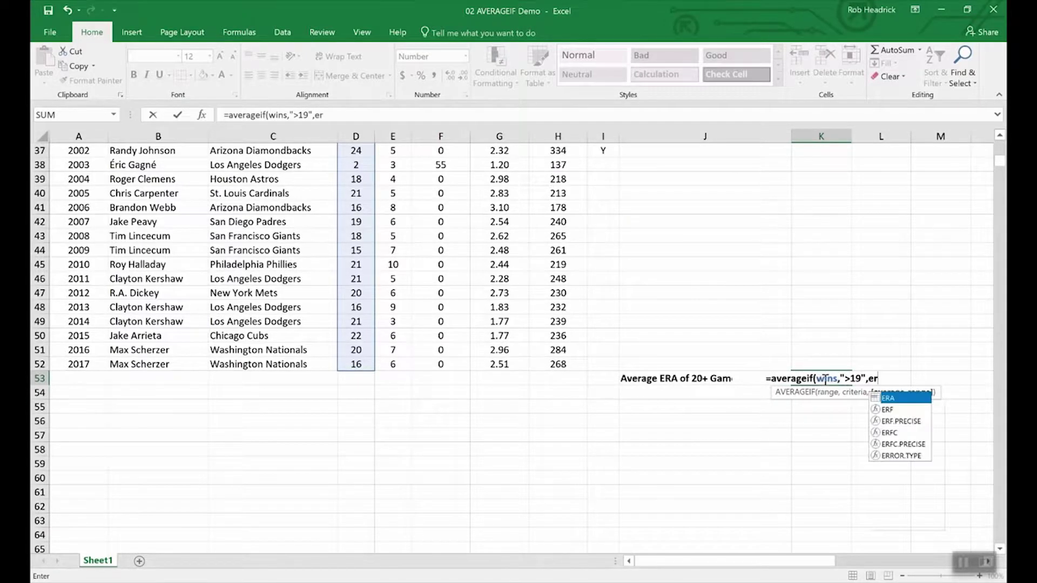
key("Return")
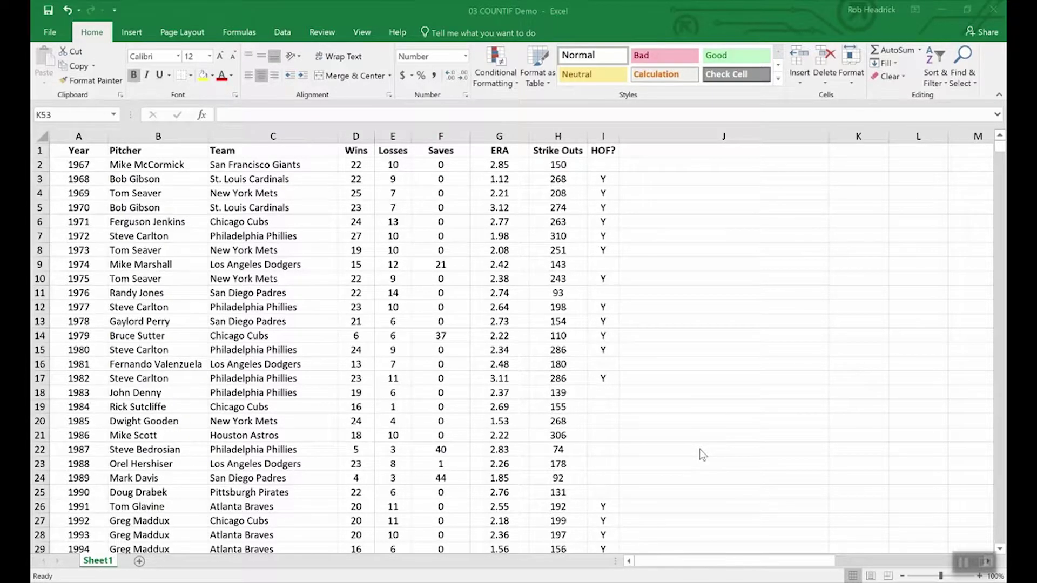
- Enter =COUNTIF(team,"Philadelphia Phillies") in K53, returning 7.00
scroll(701, 452, "down", 16)
scroll(736, 421, "up", 4)
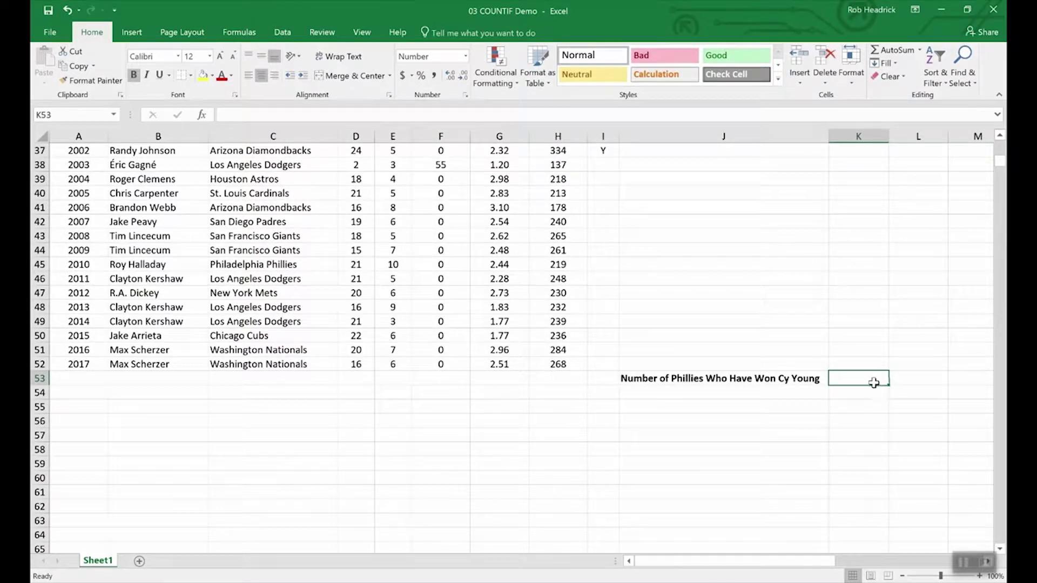
type("=")
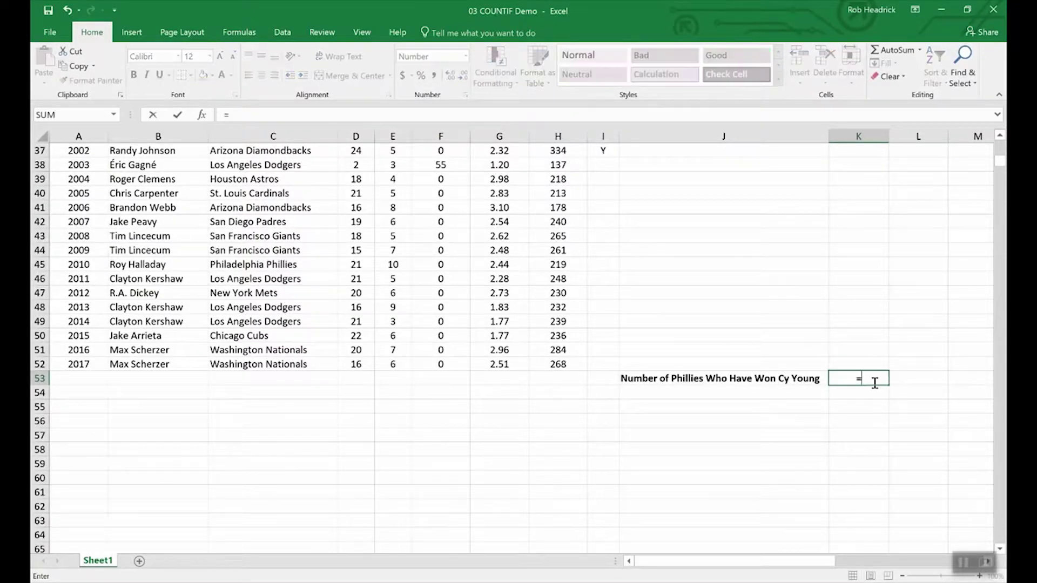
type("C")
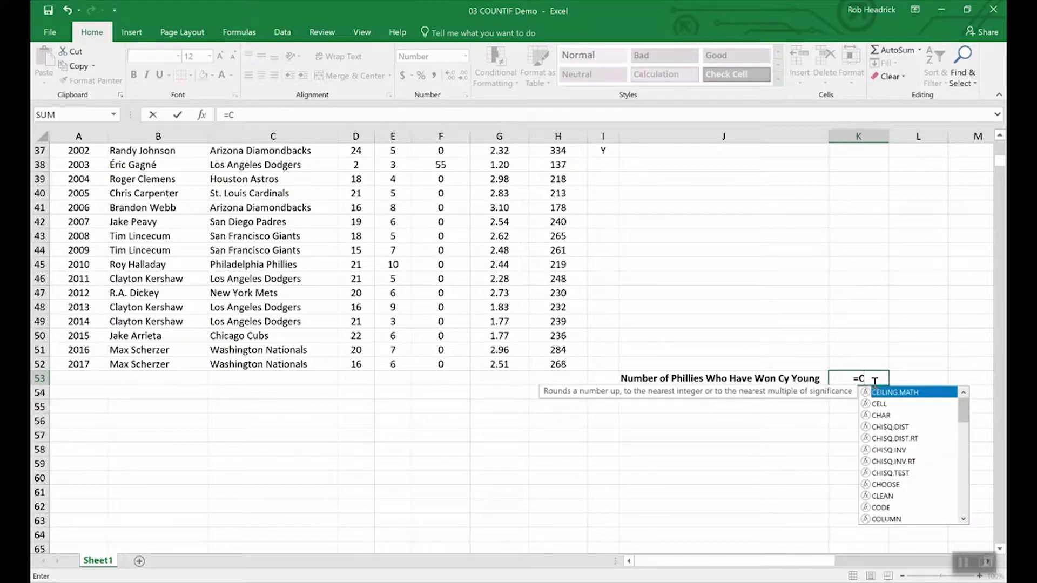
type("OUNTIF")
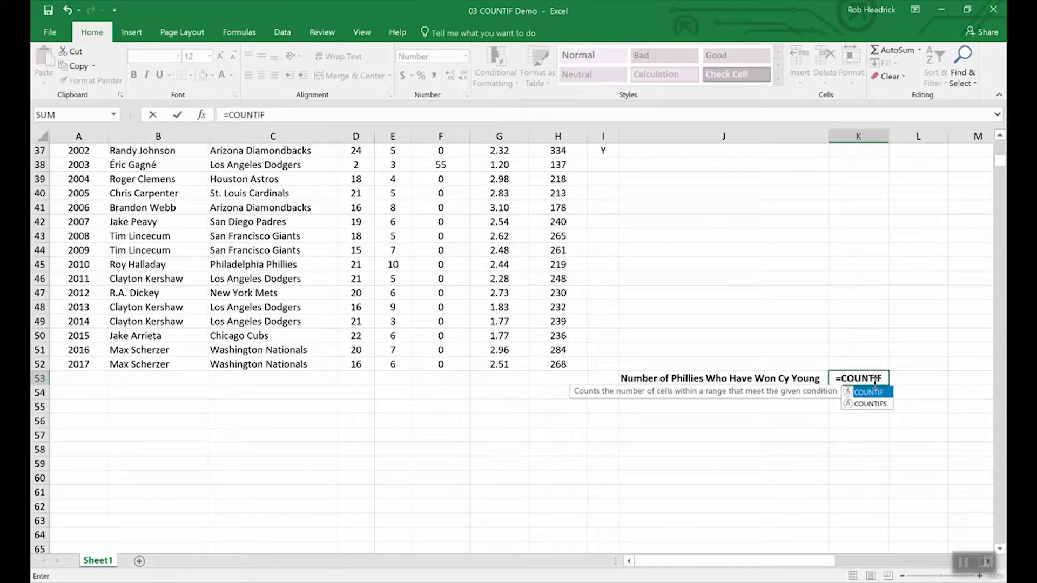
type("(")
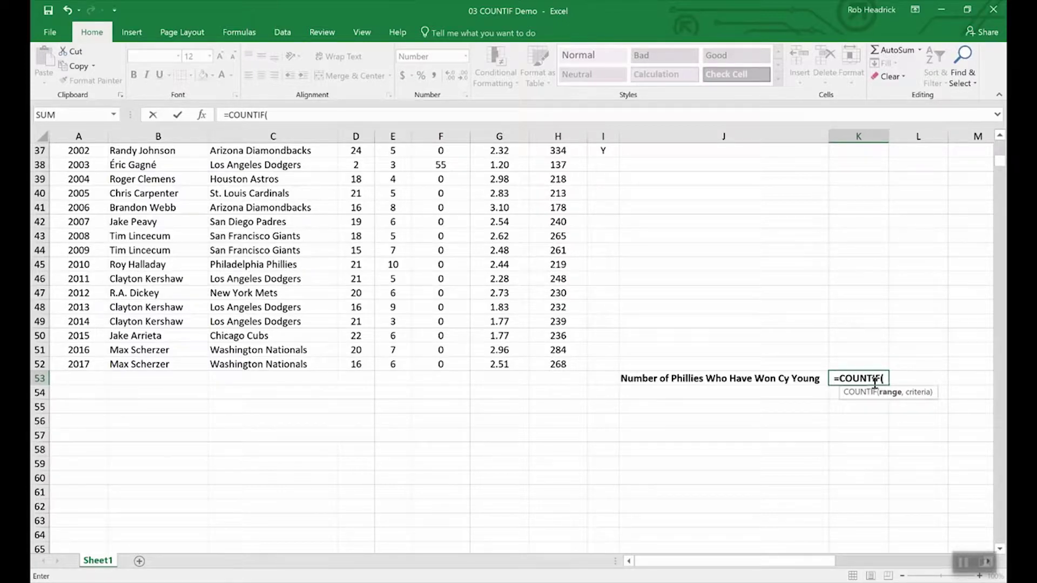
type("tea")
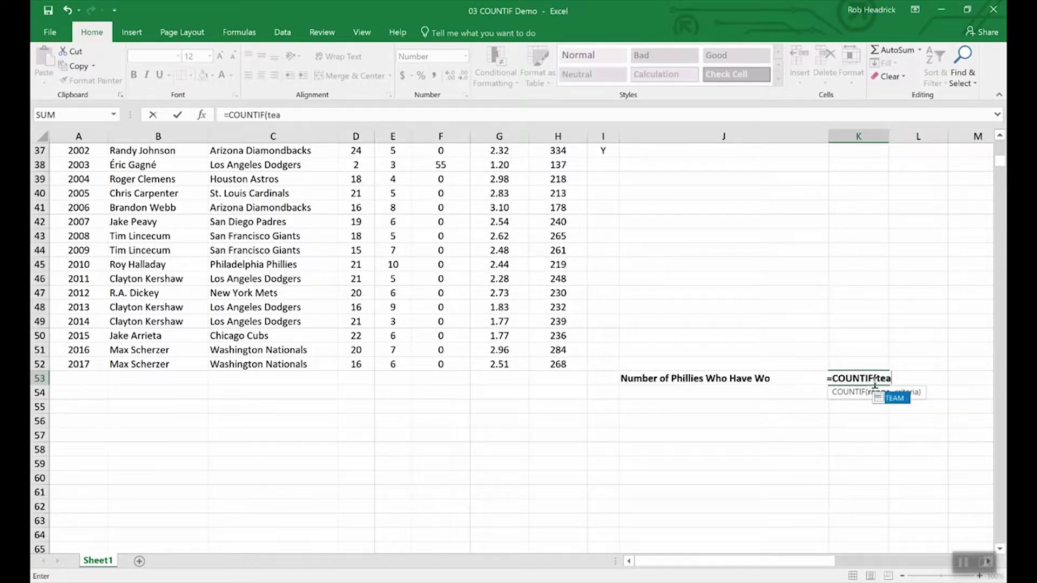
type("m,")
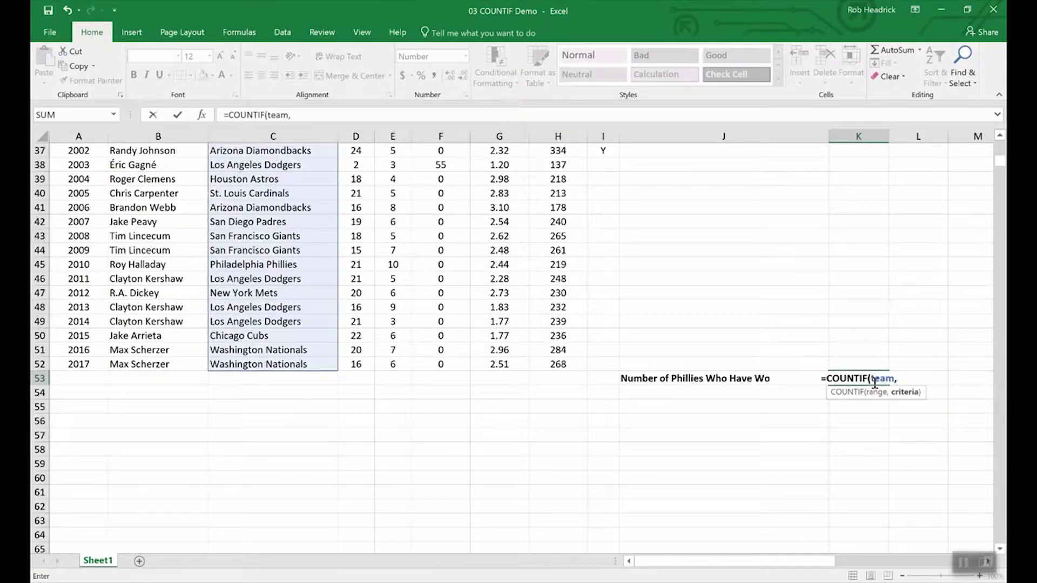
type("\"")
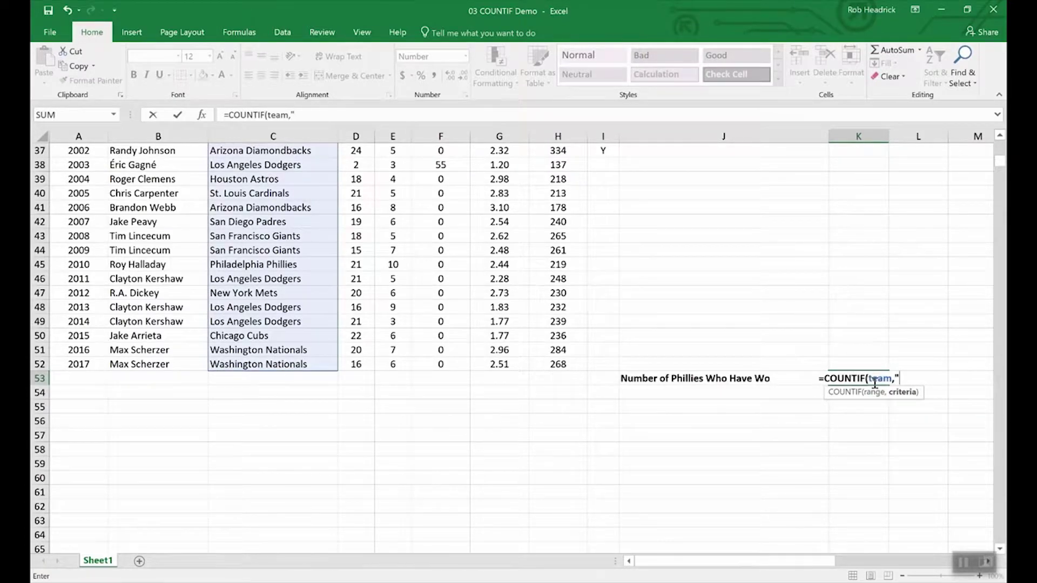
type("Phill")
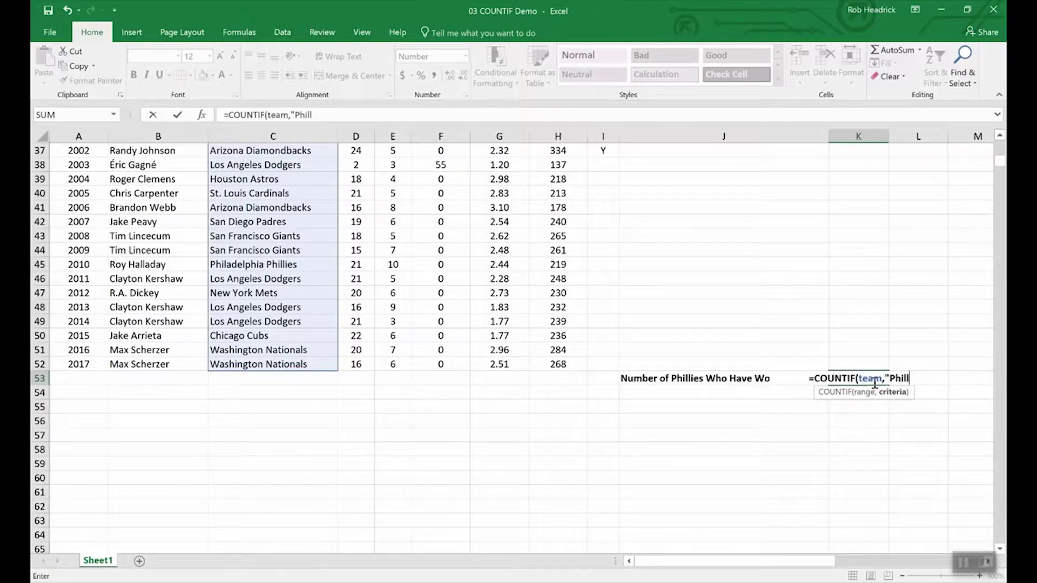
key("BackSpace")
type("adelph")
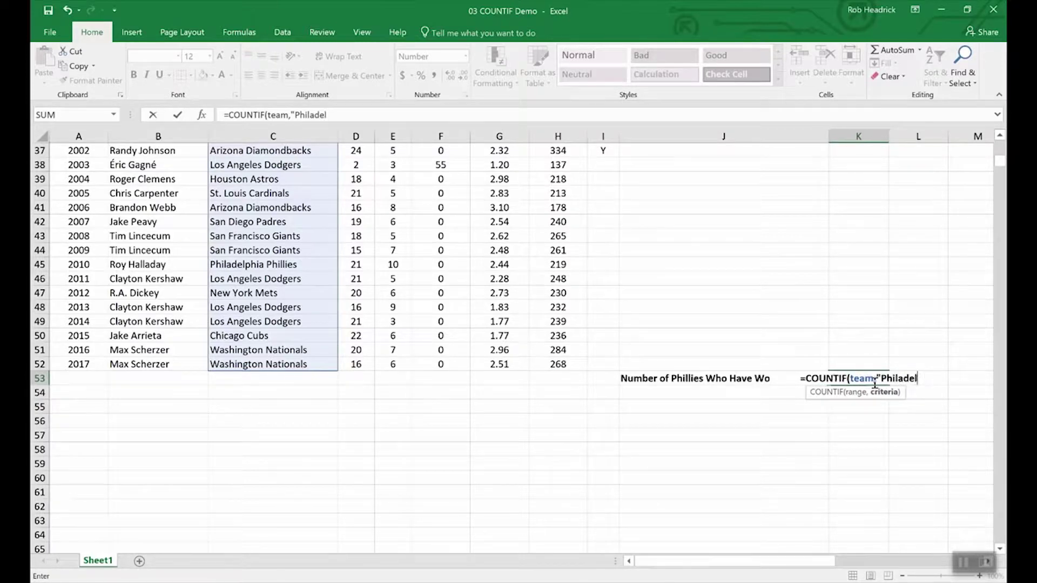
type("ia P")
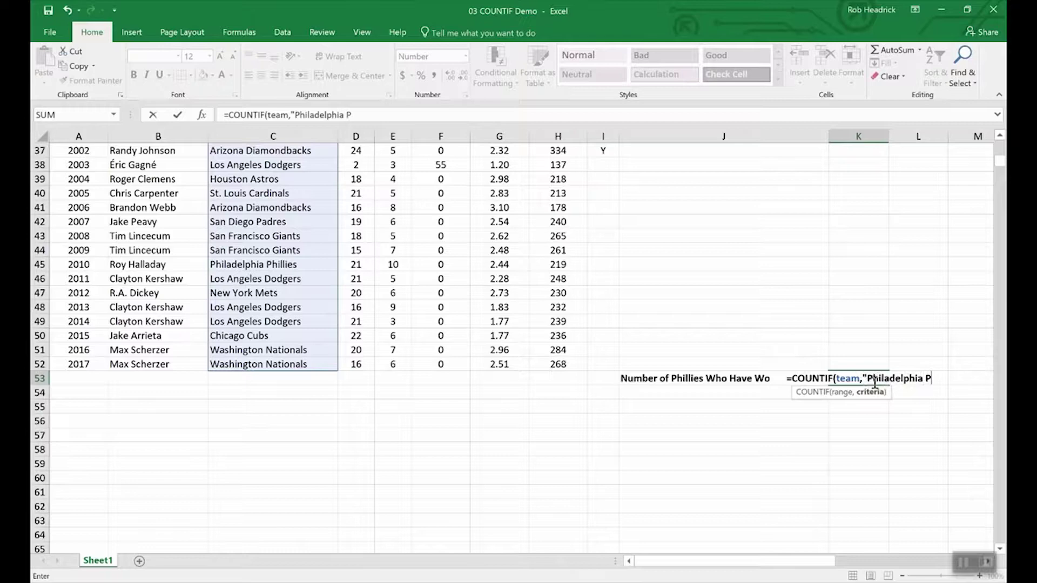
type("hillie")
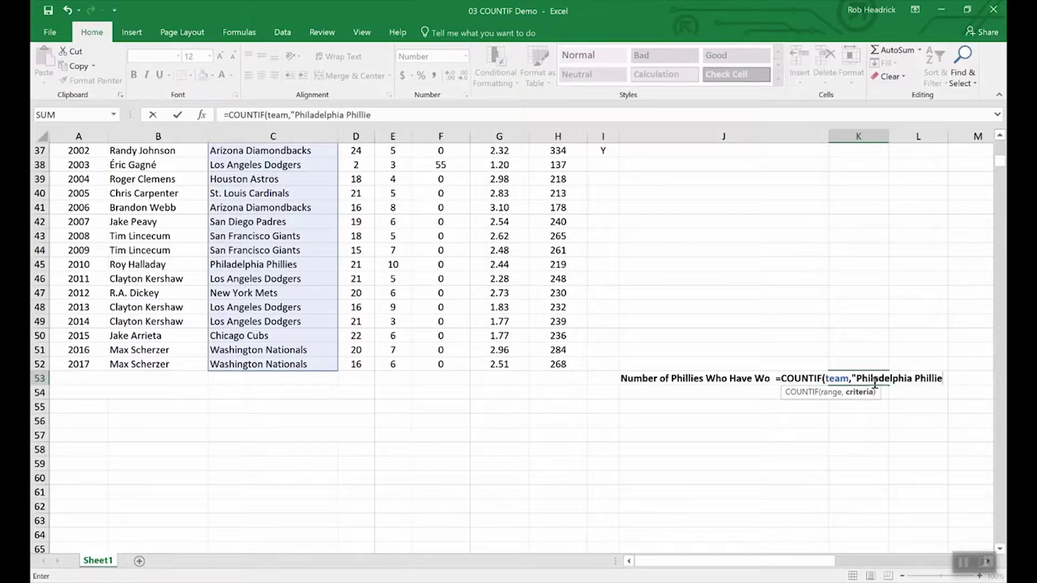
type("s\"")
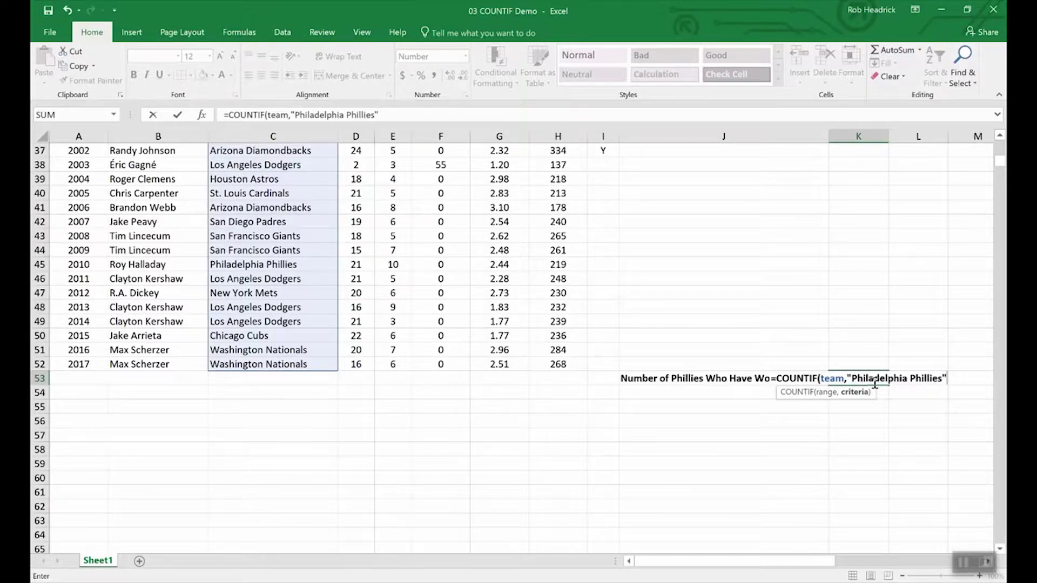
key("Return")
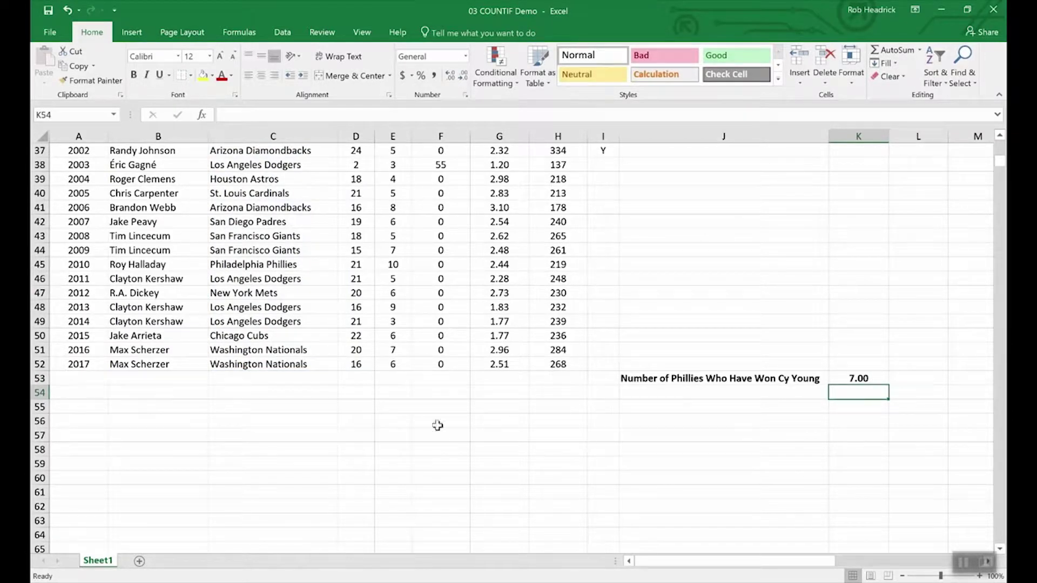
- Scroll through the pitcher data to check the Phillies rows behind the 7.00 count
scroll(288, 452, "up", 4)
scroll(288, 452, "up", 8)
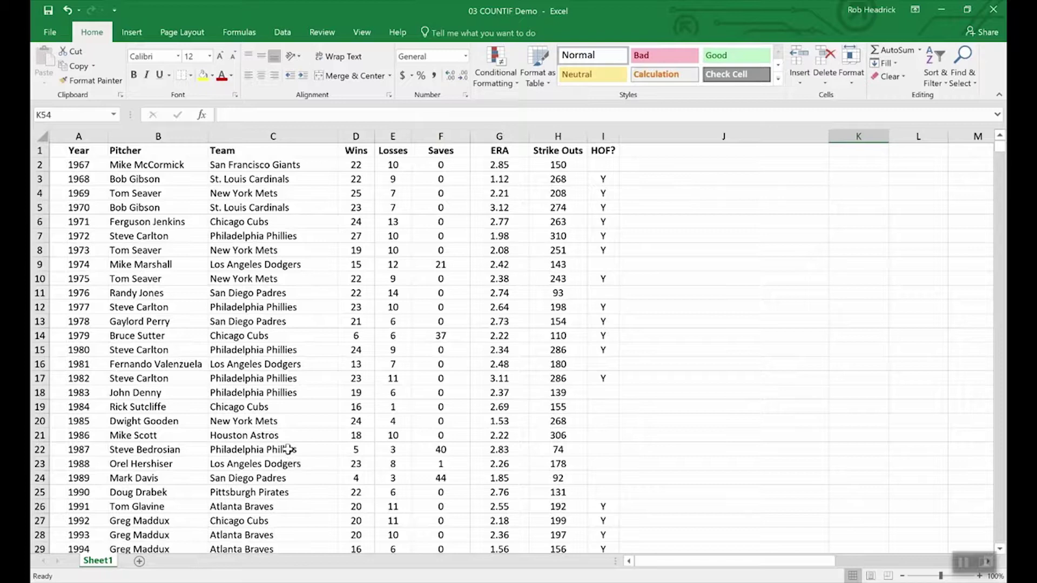
scroll(270, 303, "down", 4)
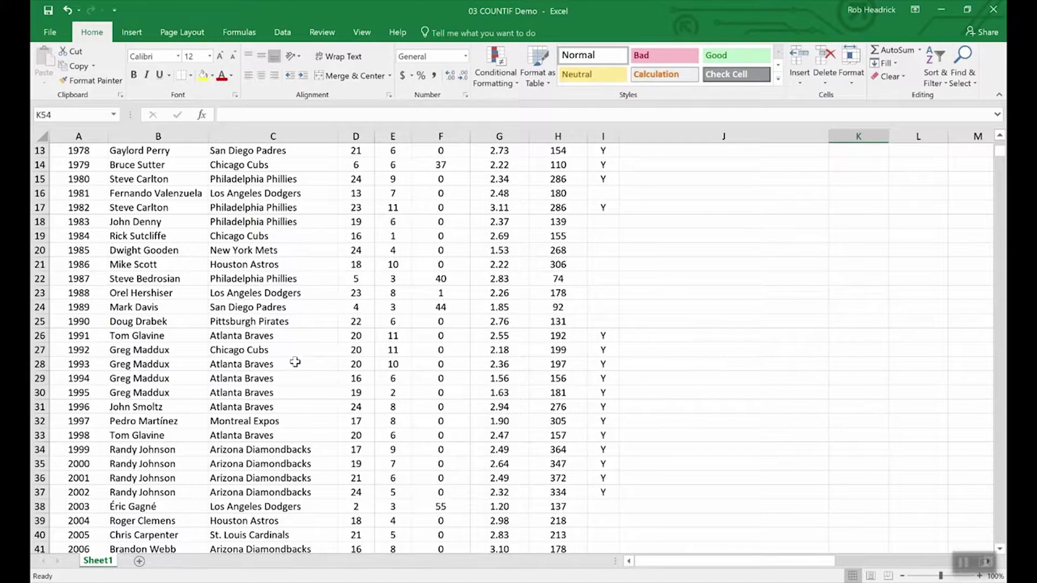
scroll(293, 359, "down", 4)
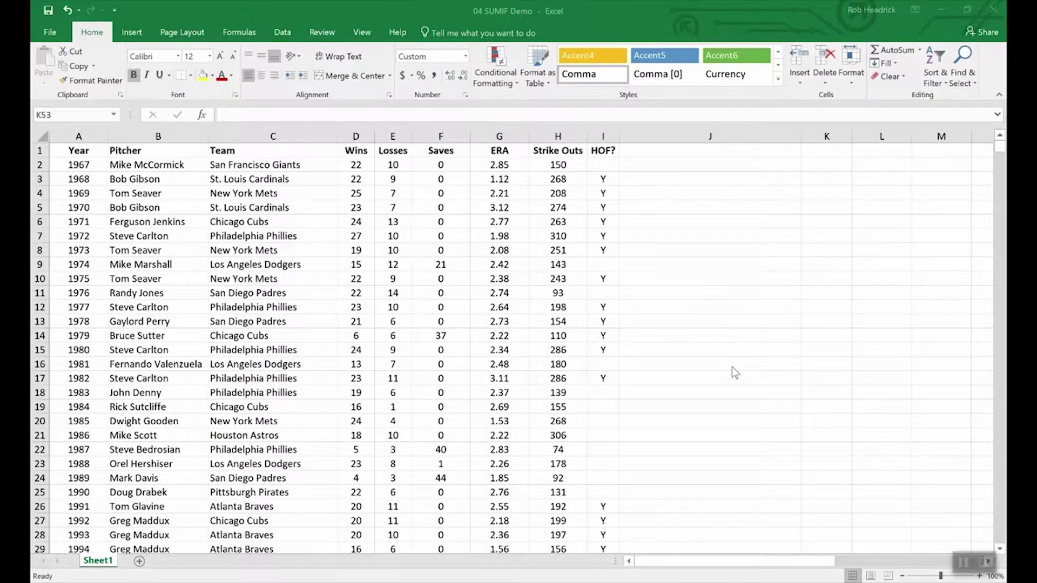
- Enter =SUMIF(hof,"Y",Strike_Outs) in K53 to total Hall of Fame strike outs, 5,931
scroll(731, 368, "down", 16)
scroll(731, 367, "up", 3)
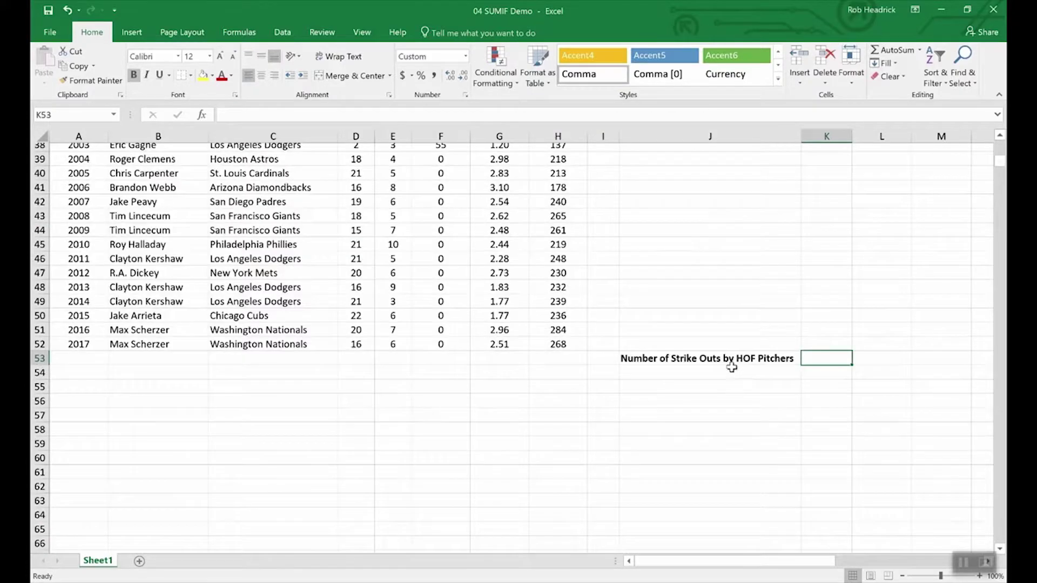
scroll(756, 378, "up", 4)
scroll(804, 458, "down", 4)
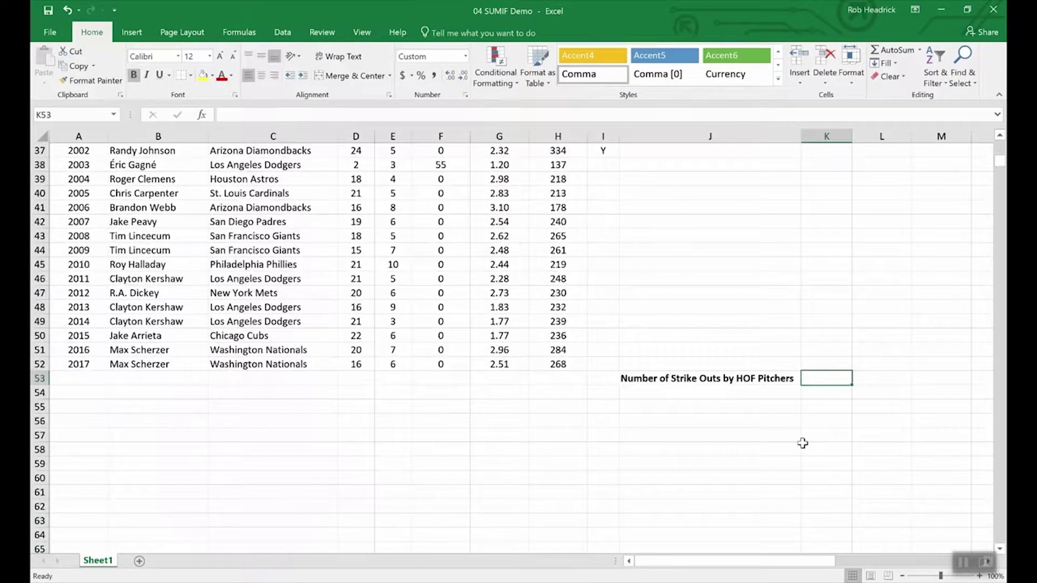
type("=")
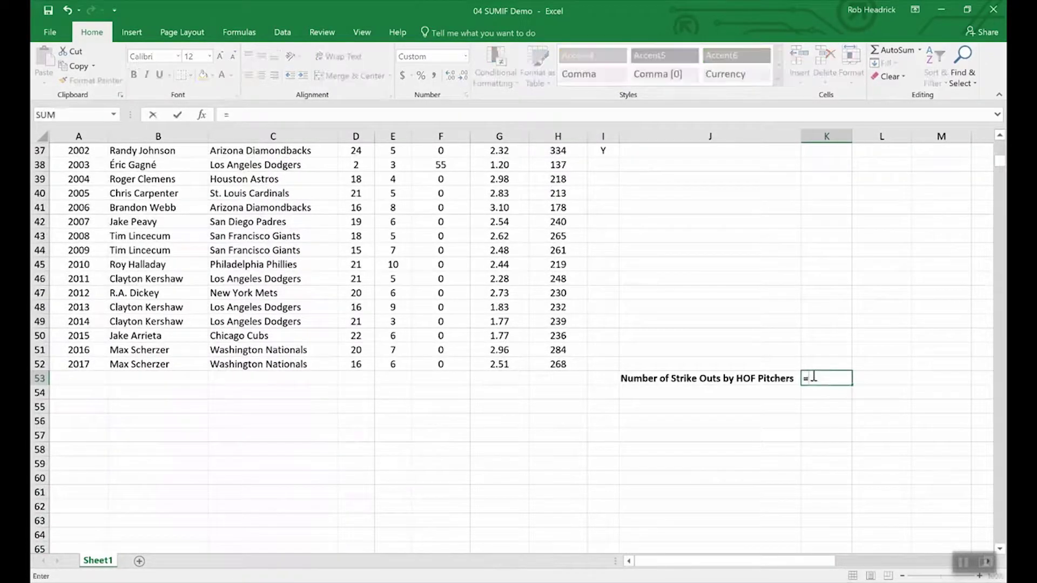
type("sumif(")
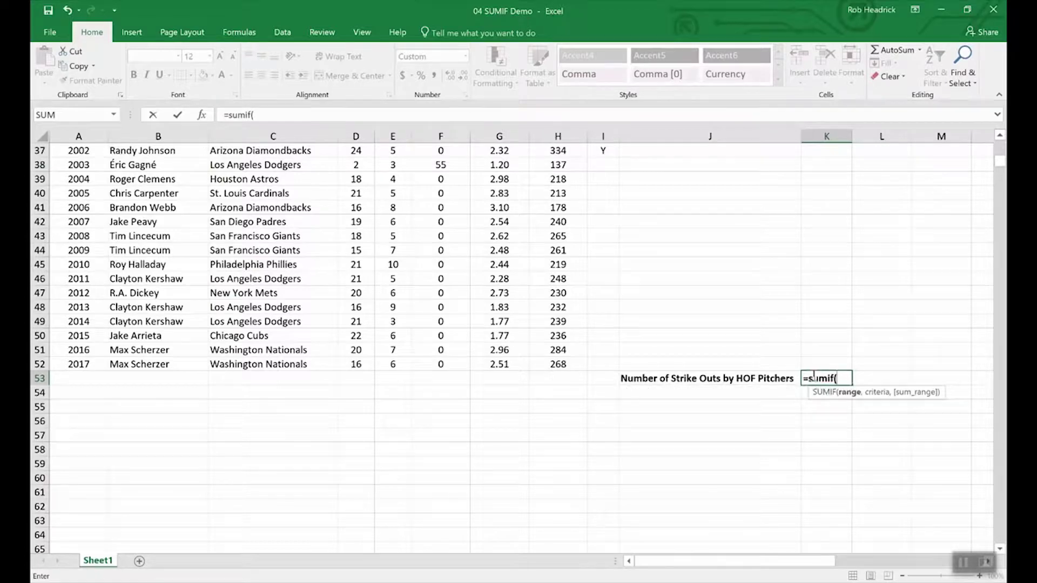
type("hof,")
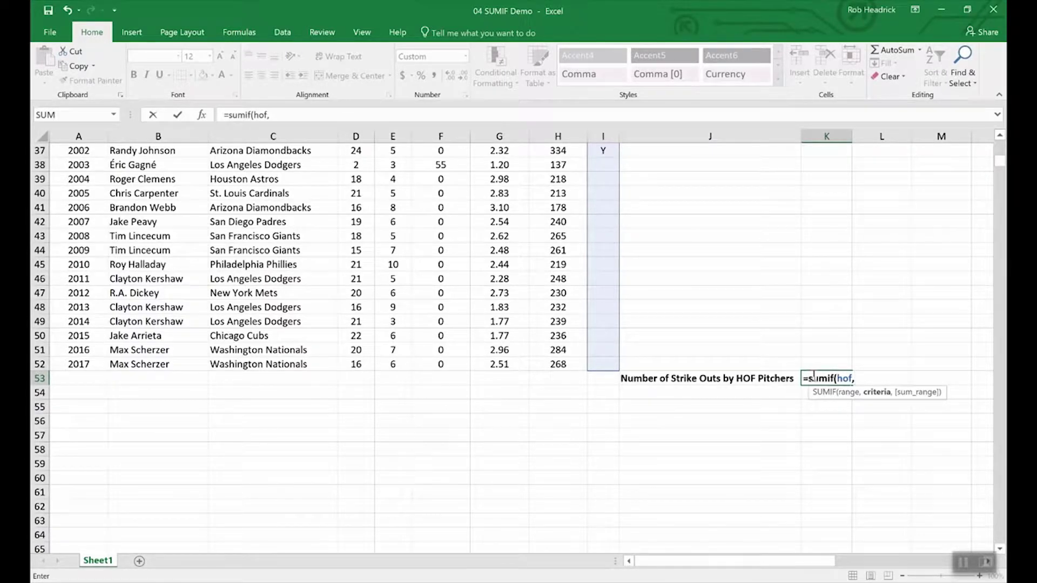
type("\"Y\",")
type("str")
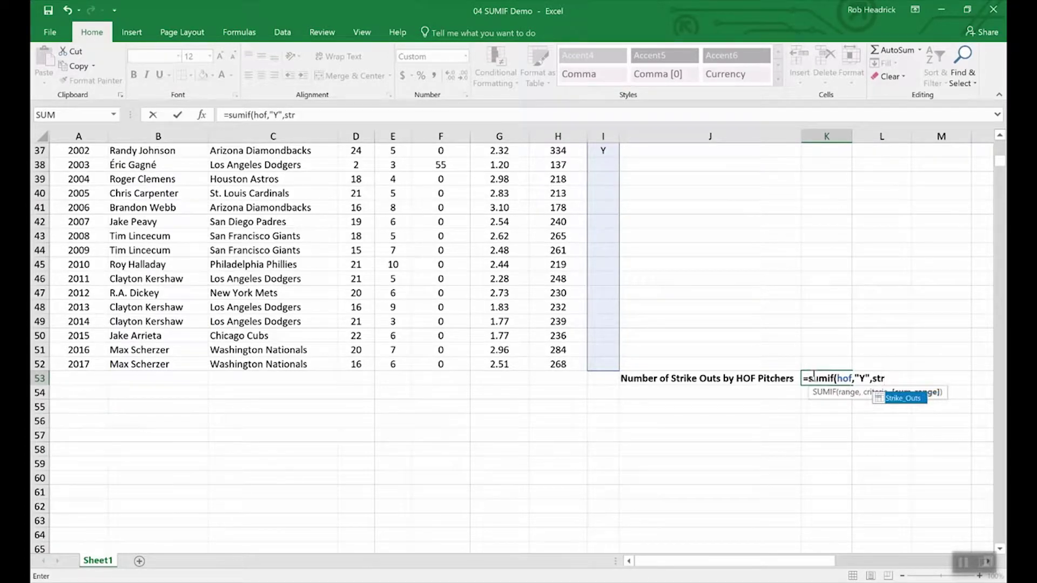
double_click(903, 400)
double_click(903, 399)
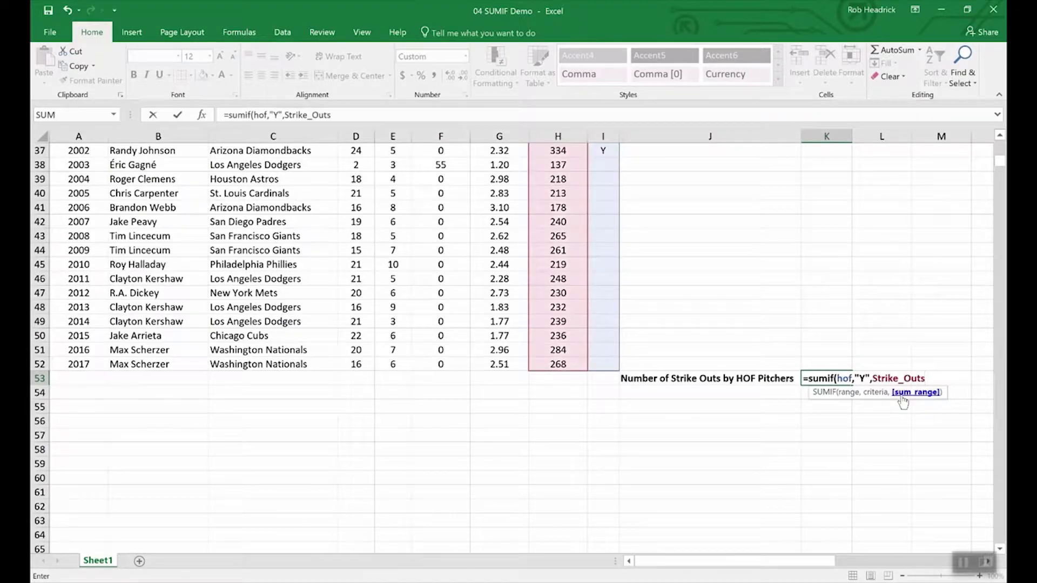
key("Return")
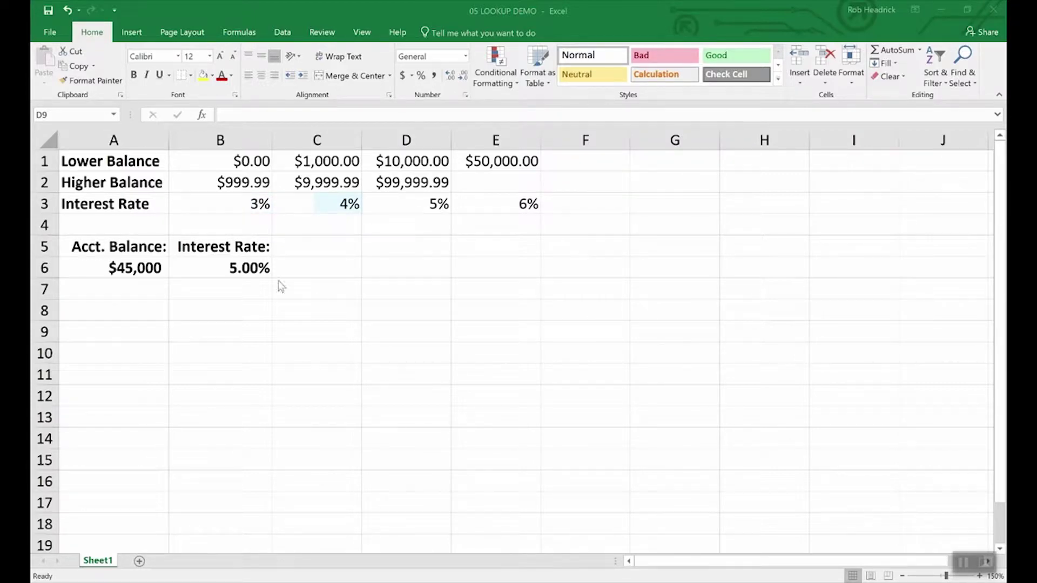
- Inspect the account balance in A6 and the LOOKUP formula behind its interest rate
left_click(135, 264)
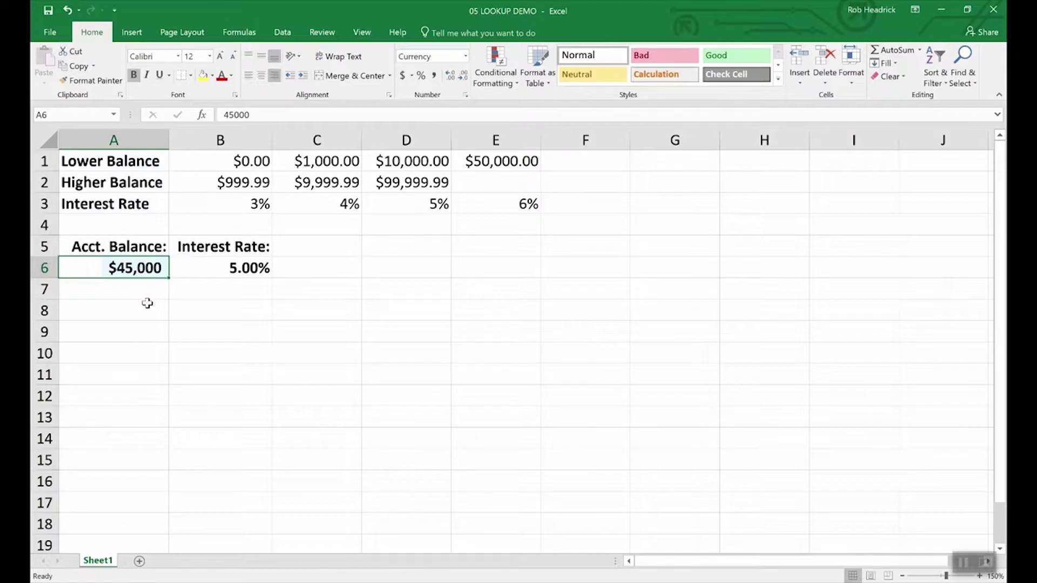
left_click(249, 268)
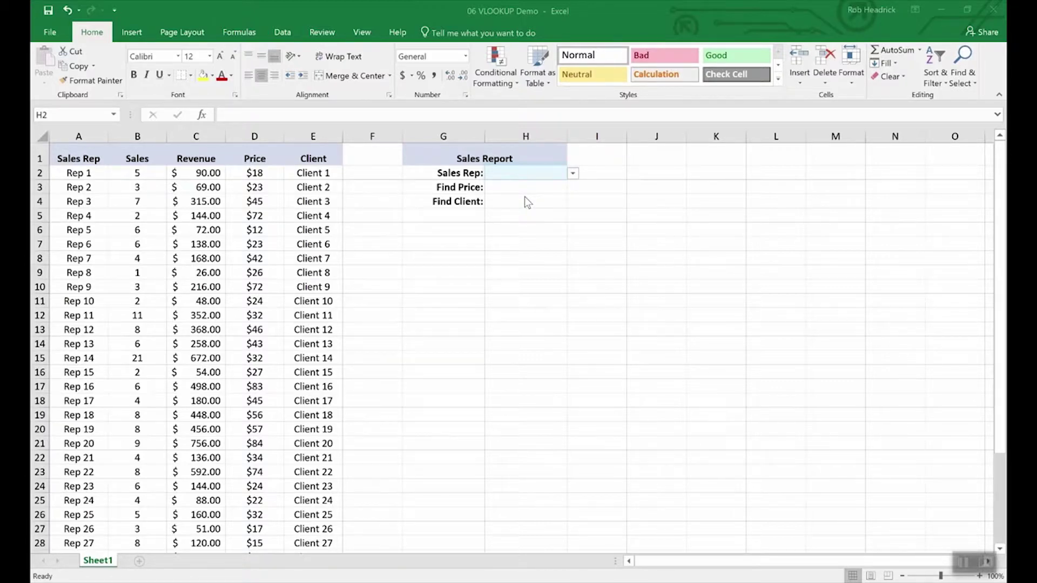
- Choose Rep 16 from the Sales Rep drop-down in H2
left_click(572, 174)
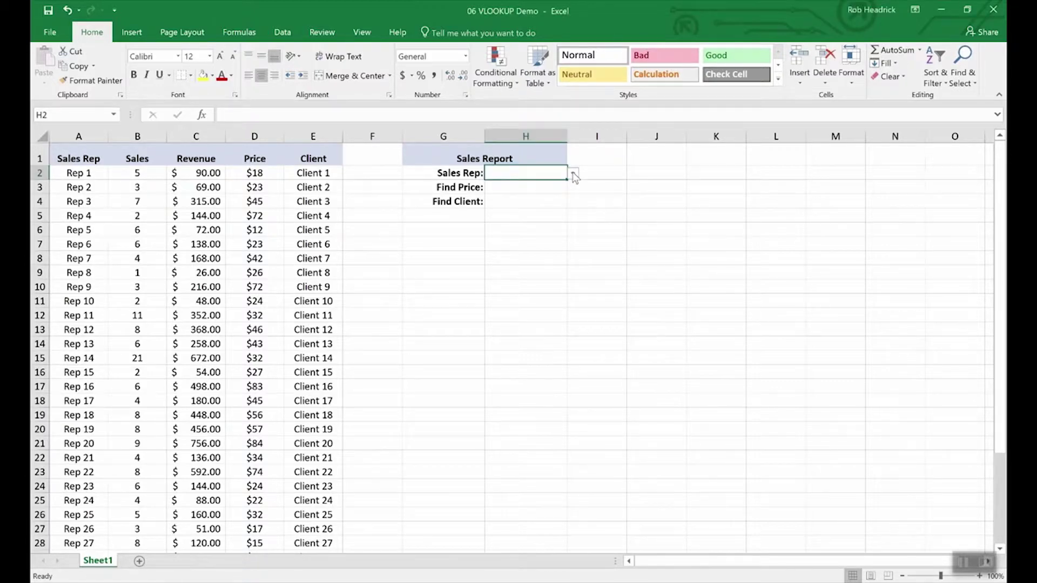
left_click(572, 173)
left_click_drag(572, 195, 570, 231)
left_click(501, 197)
- Enter =VLOOKUP(H2,A2:E36,4,FALSE) in Find Price H3, showing $83.00
left_click(518, 189)
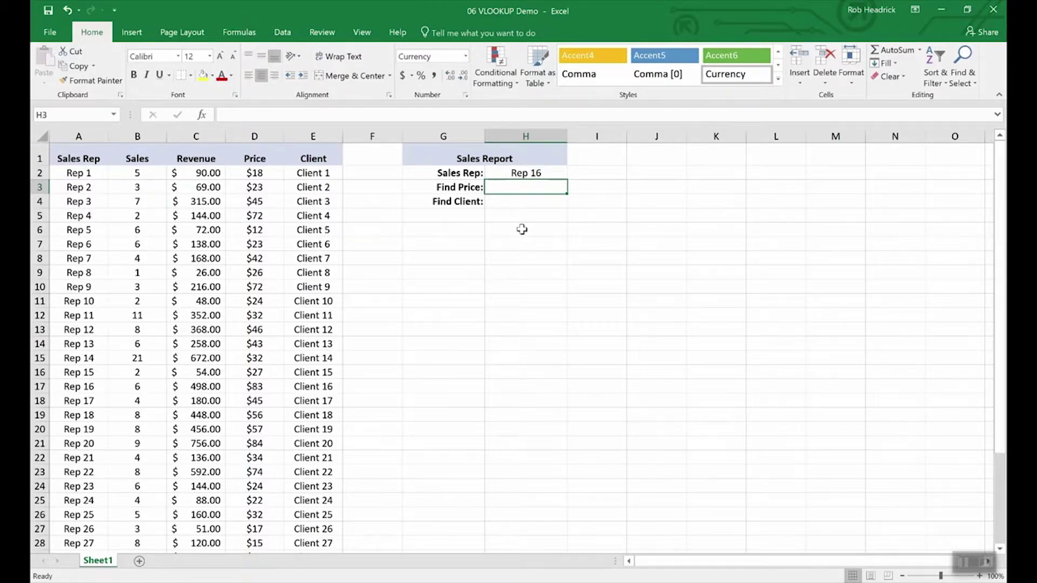
type("=vlookup")
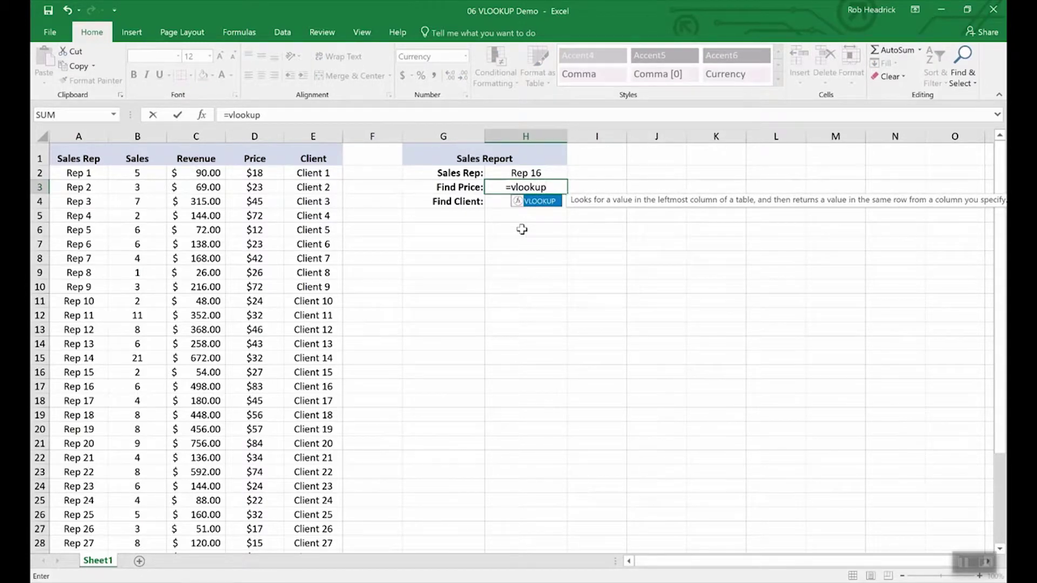
type("(")
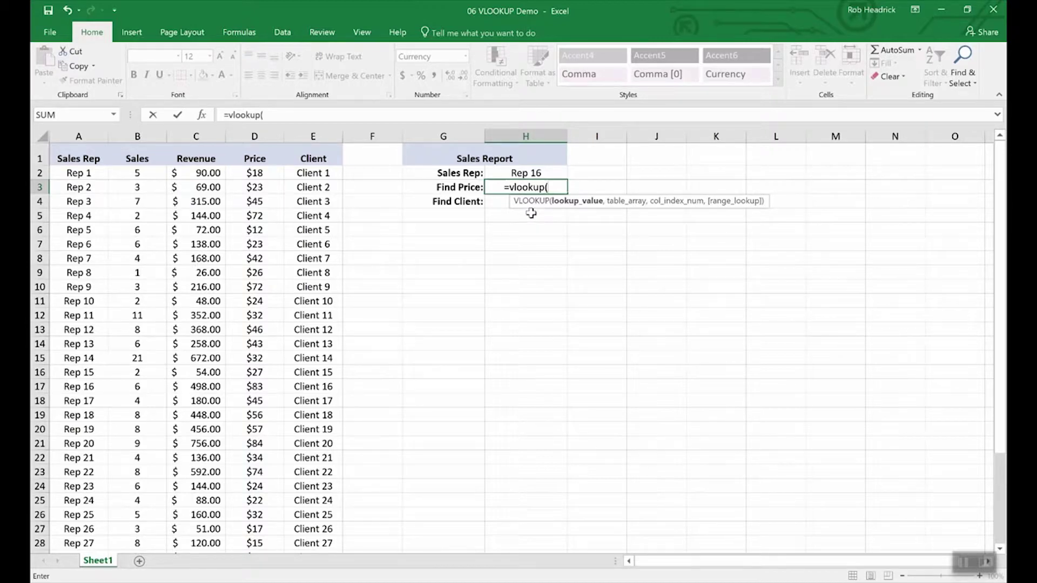
left_click(526, 174)
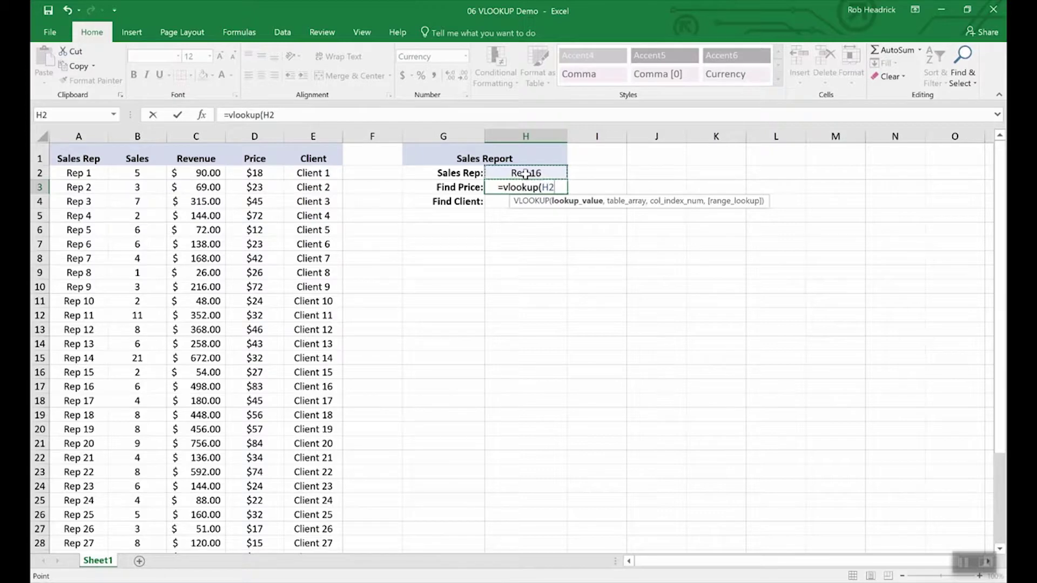
type(",")
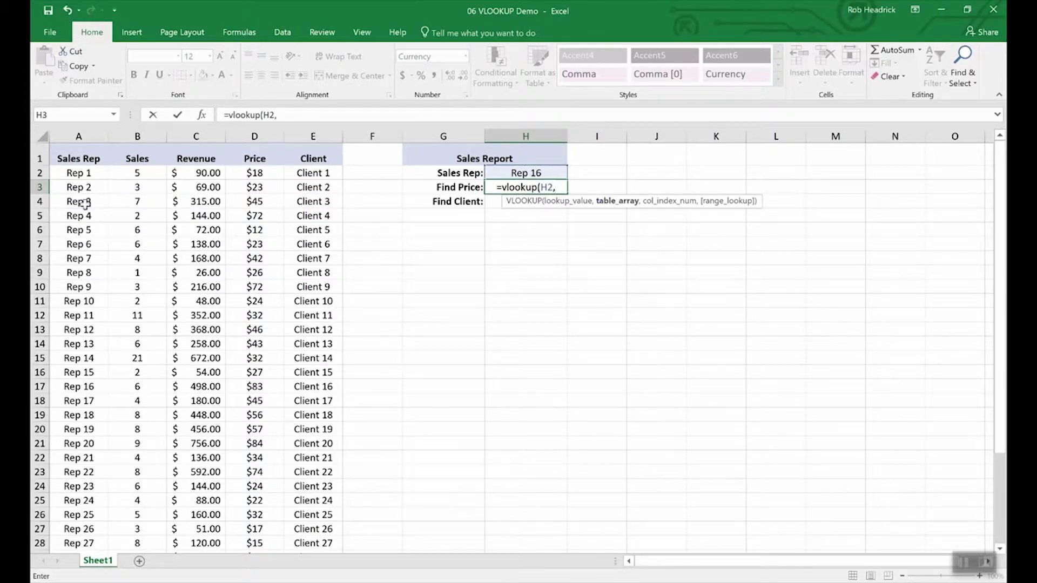
left_click_drag(76, 172, 287, 504)
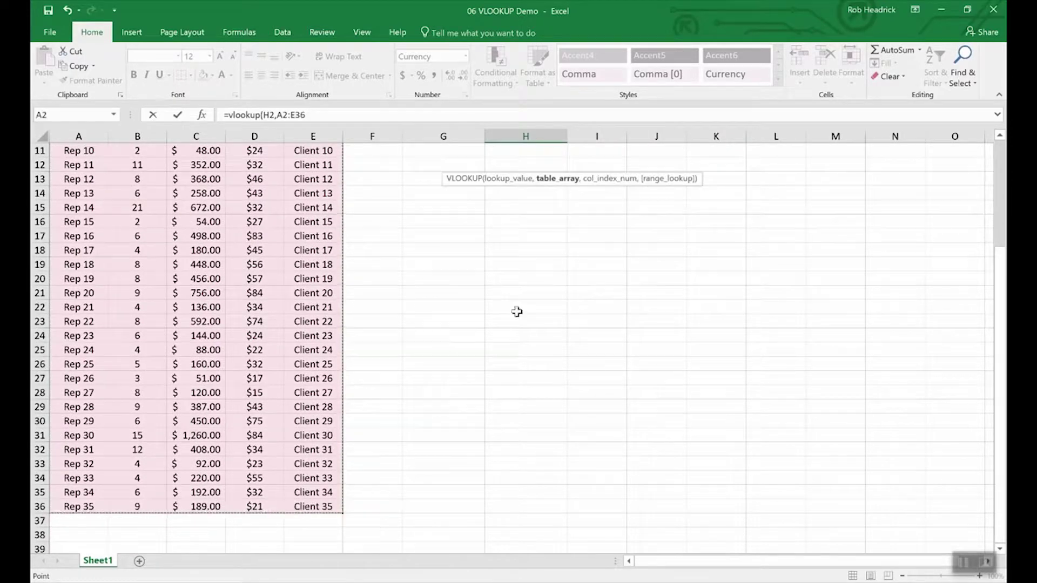
scroll(507, 292, "up", 4)
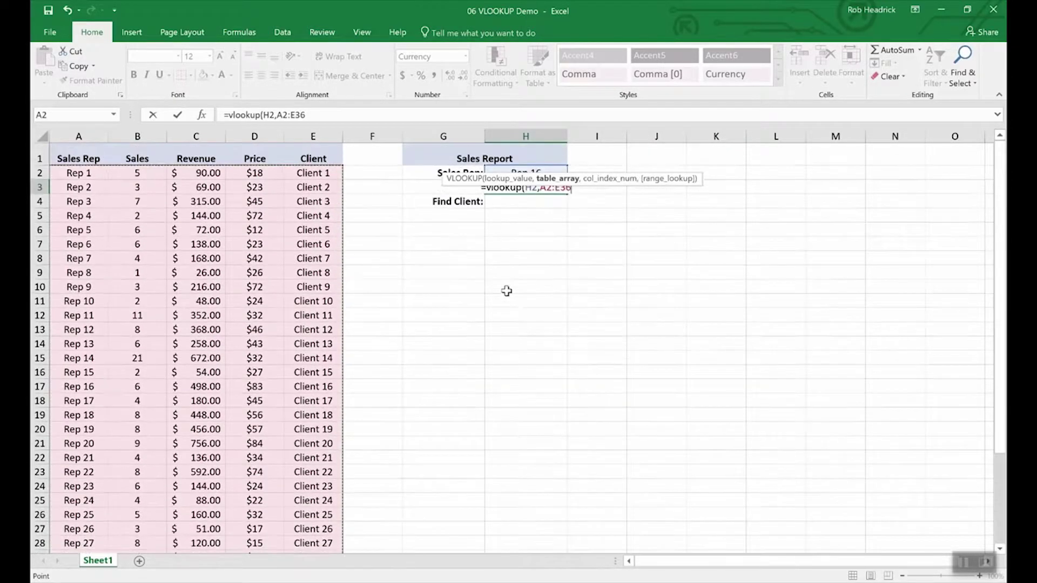
type(",")
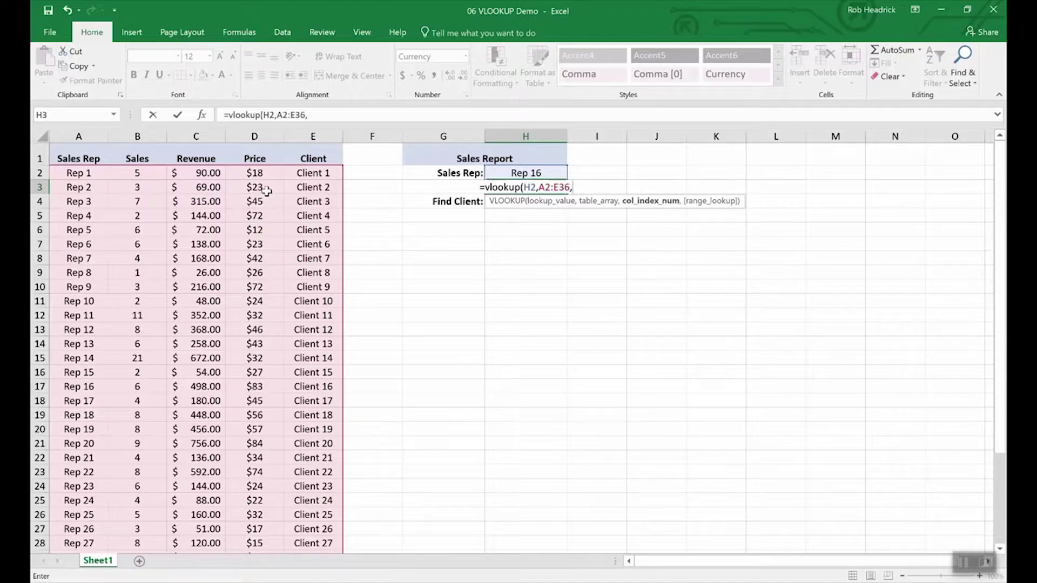
type("4")
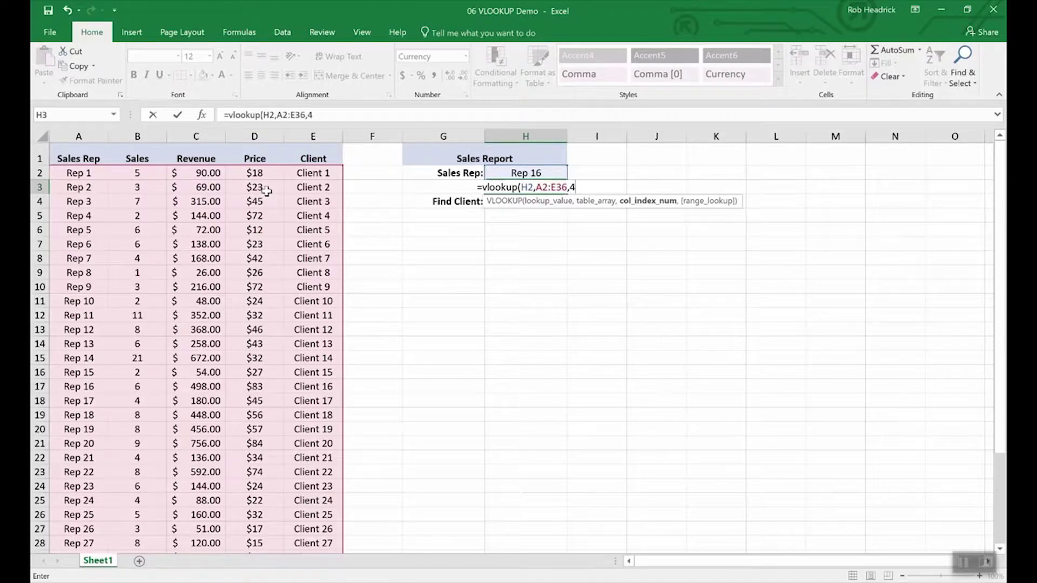
type(",")
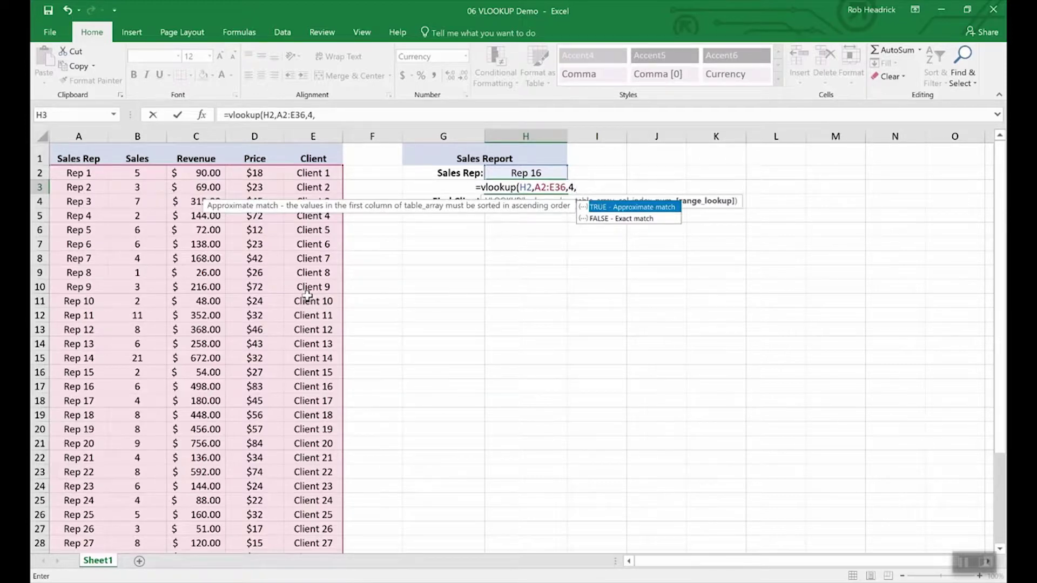
type("f")
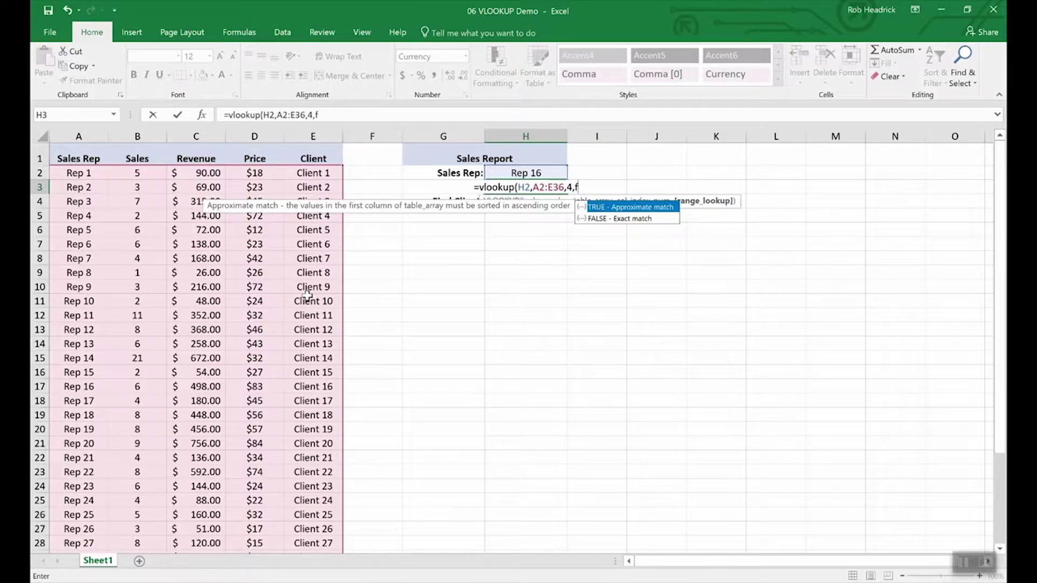
type("alse)")
key("Return")
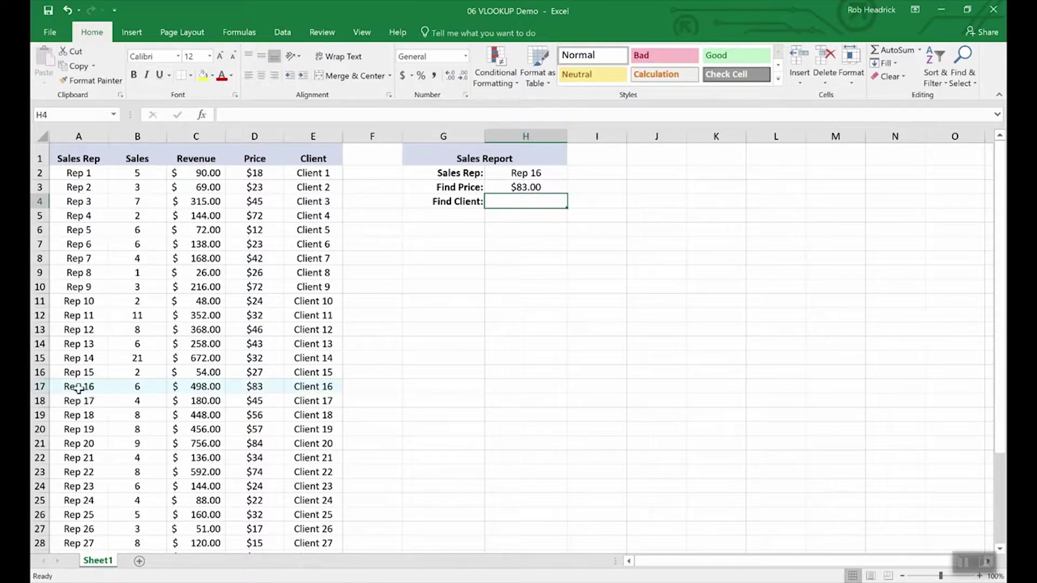
- Copy the Find Price formula from H3 into the Find Client cell H4
left_click(39, 387)
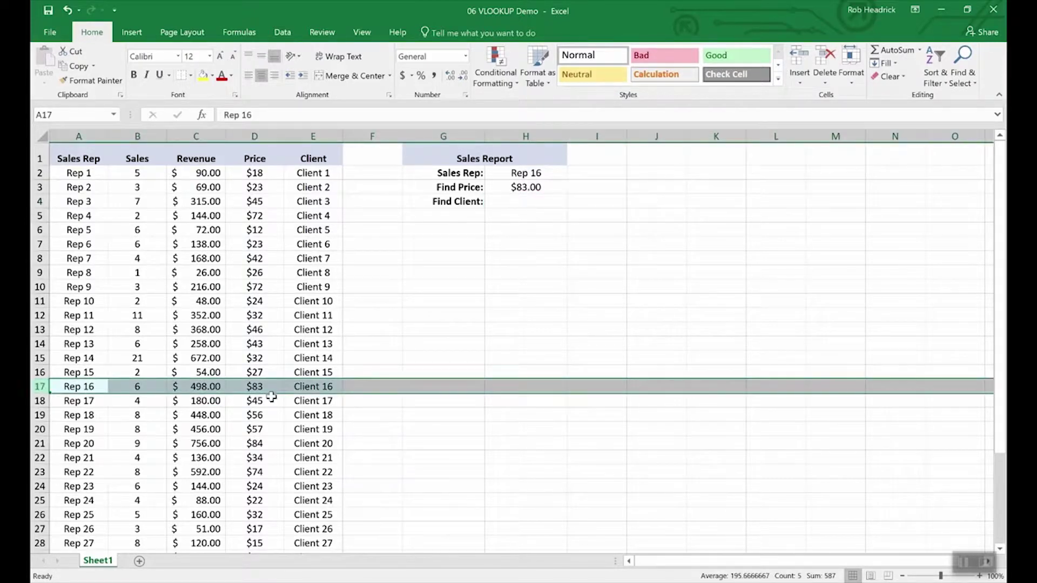
left_click(522, 203)
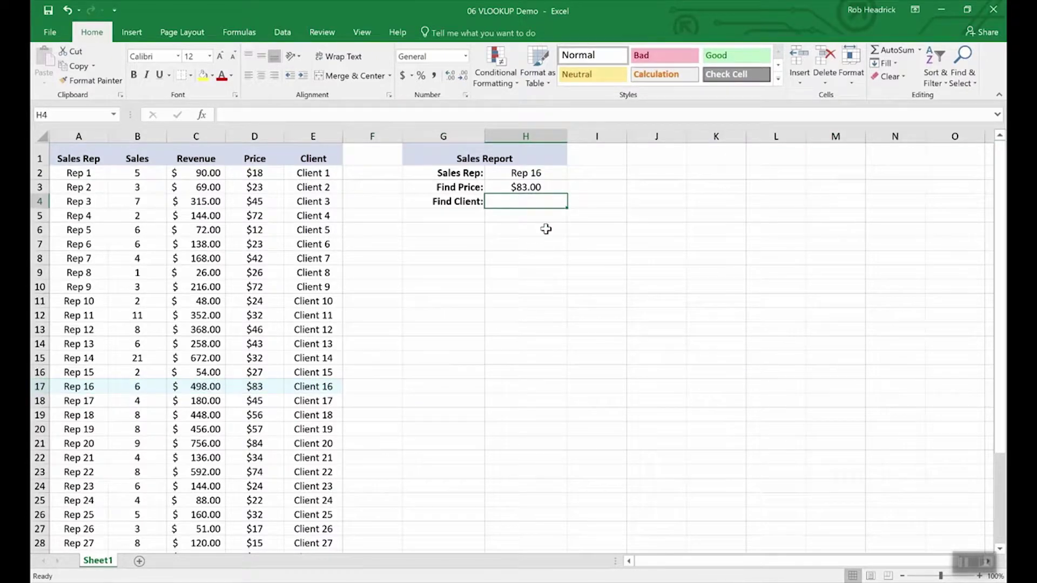
key("Up")
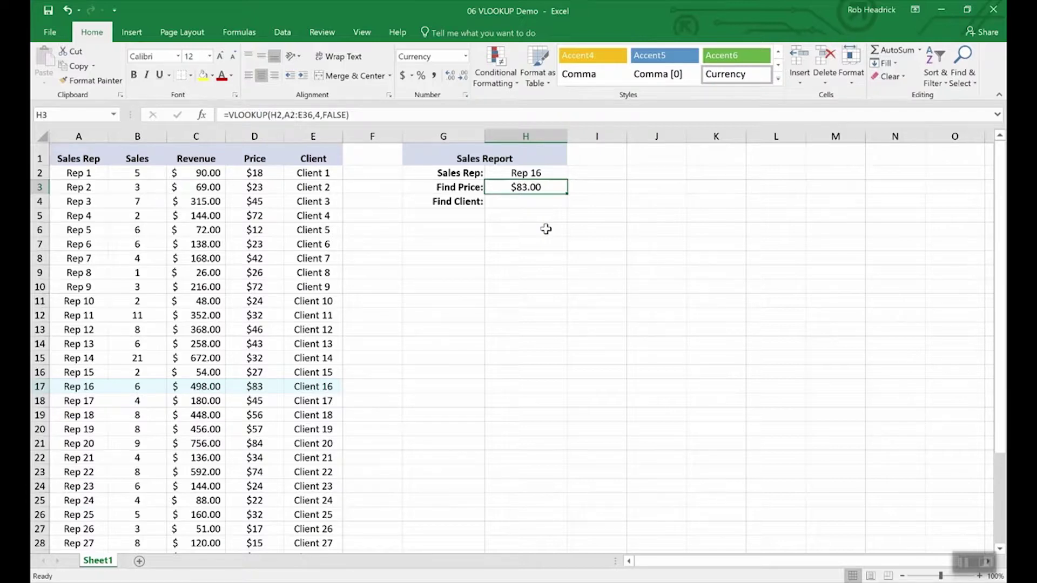
key("Down")
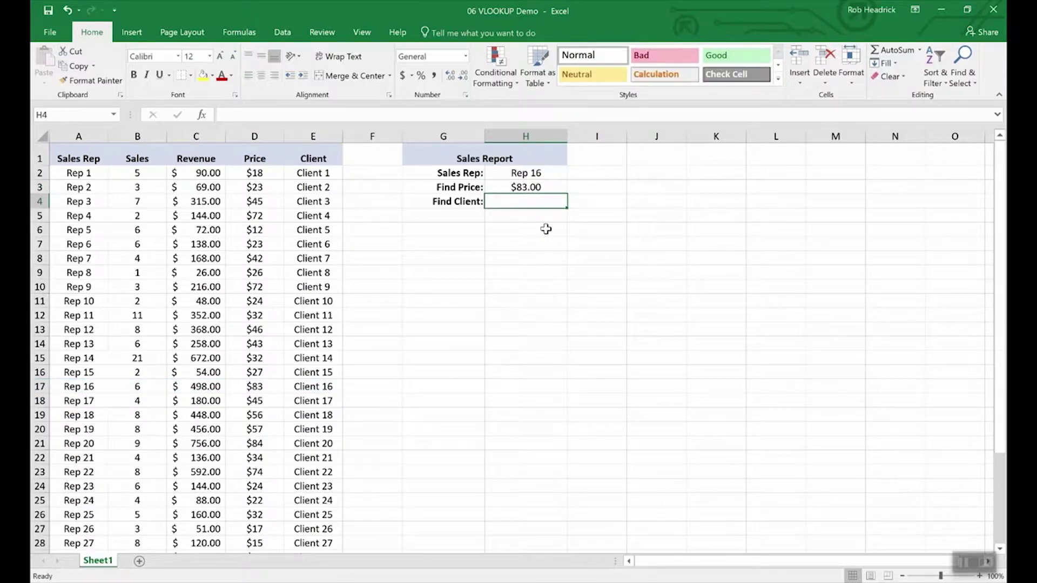
key("Up")
key("ctrl+c")
key("Down")
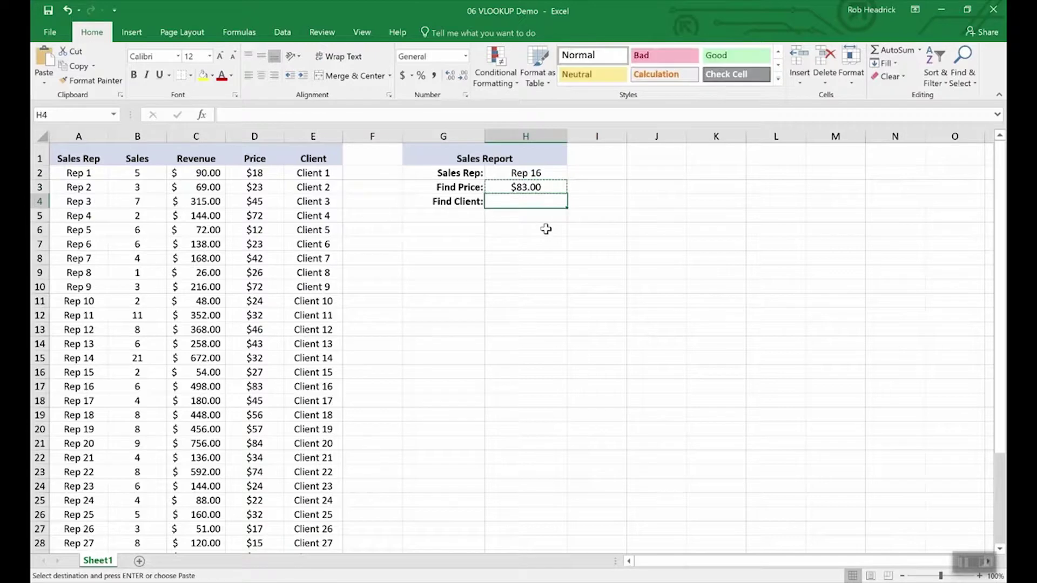
key("ctrl+v")
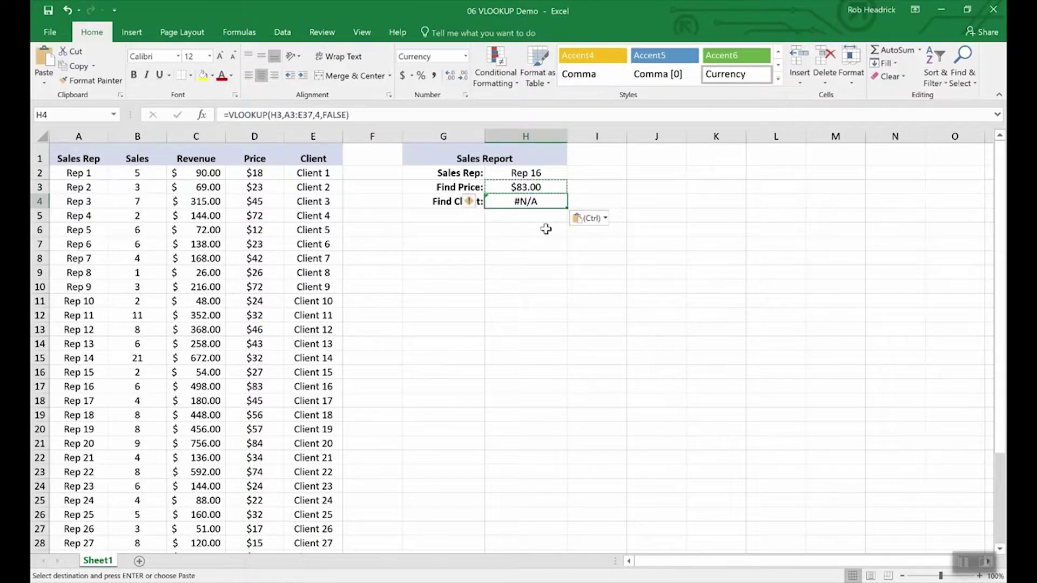
- Edit H4's formula to look up H2 in column 5, returning Client 16
left_click(283, 114)
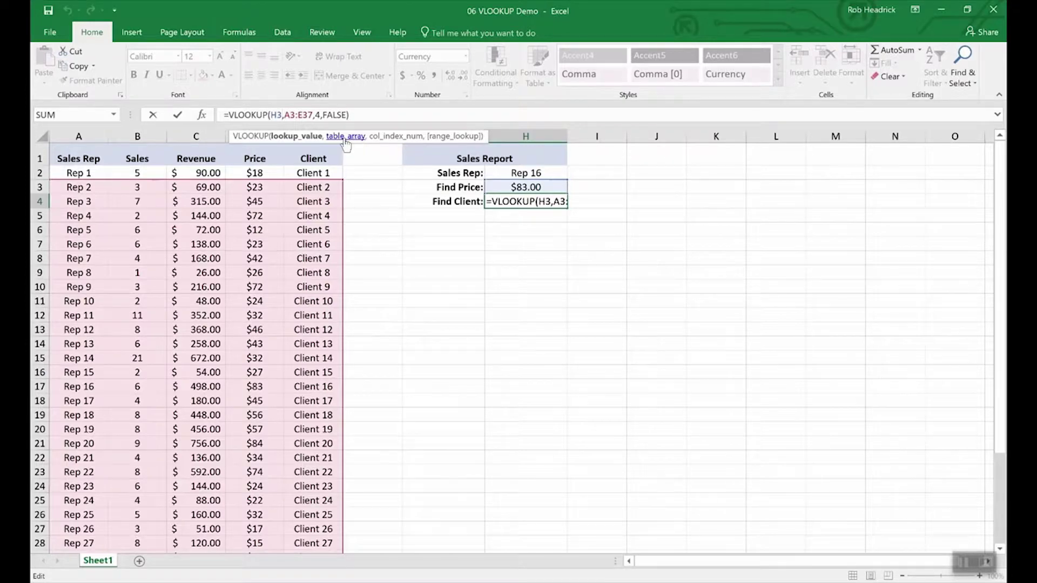
key("BackSpace")
type("2")
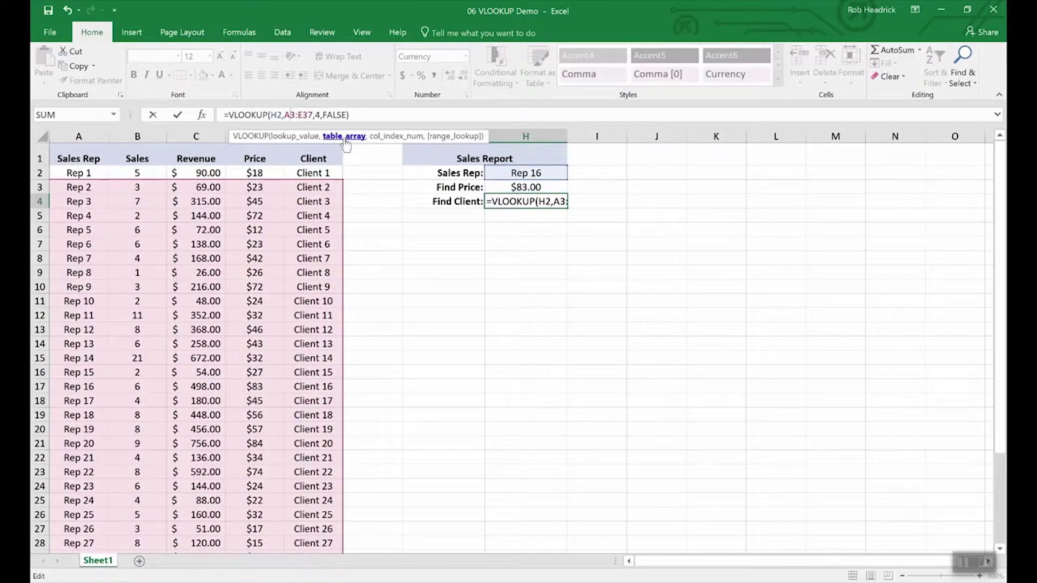
key("Right")
key("Right")
key("Right")
key("Right")
key("Right")
key("Right")
key("Right")
key("Right")
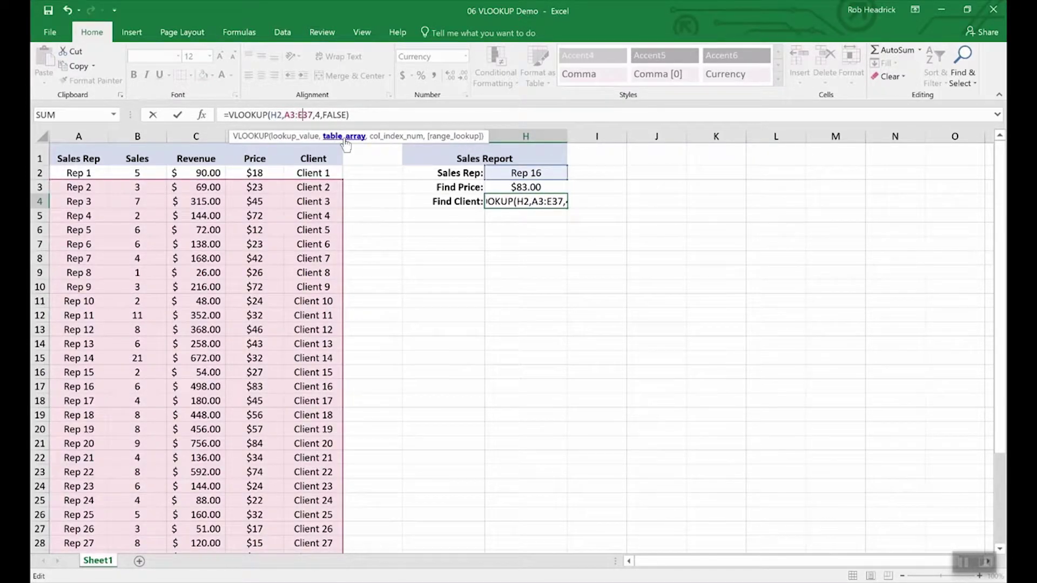
key("BackSpace")
type("5")
key("Return")
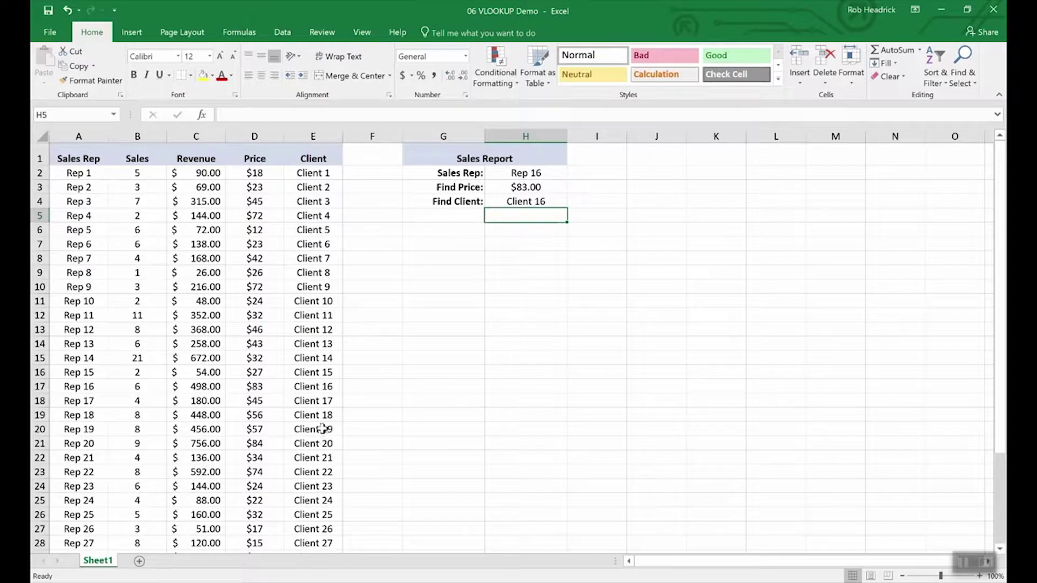
- Check Rep 16's client row, then switch the H2 Sales Rep to Rep 19 and another rep
left_click(39, 386)
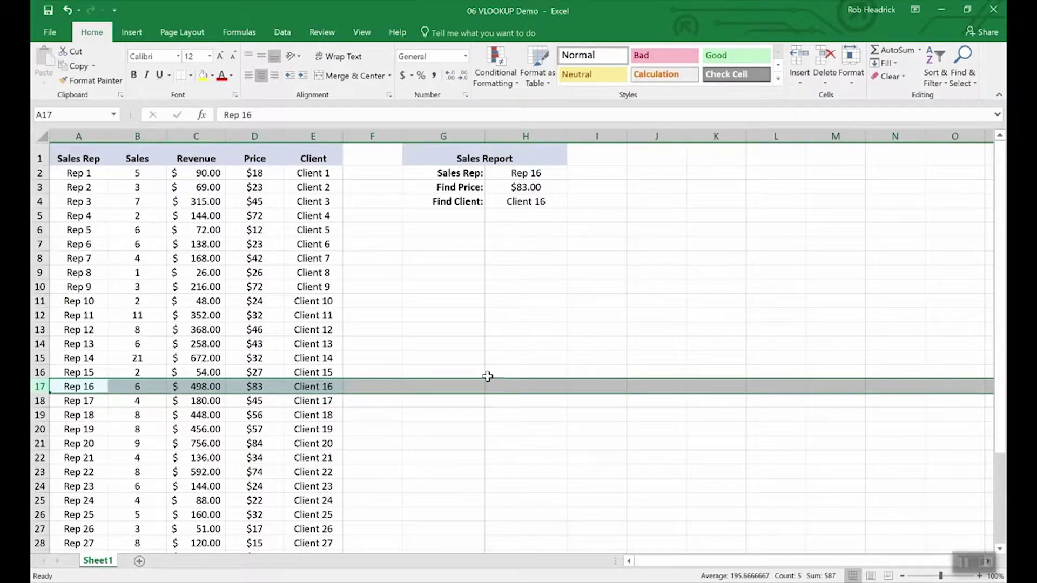
left_click(535, 173)
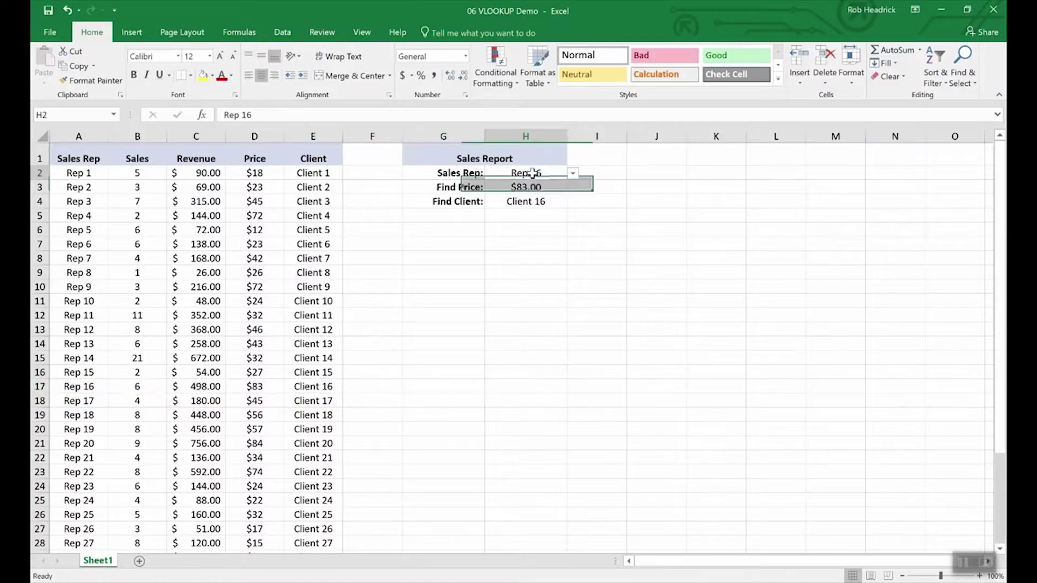
left_click(572, 173)
left_click(543, 220)
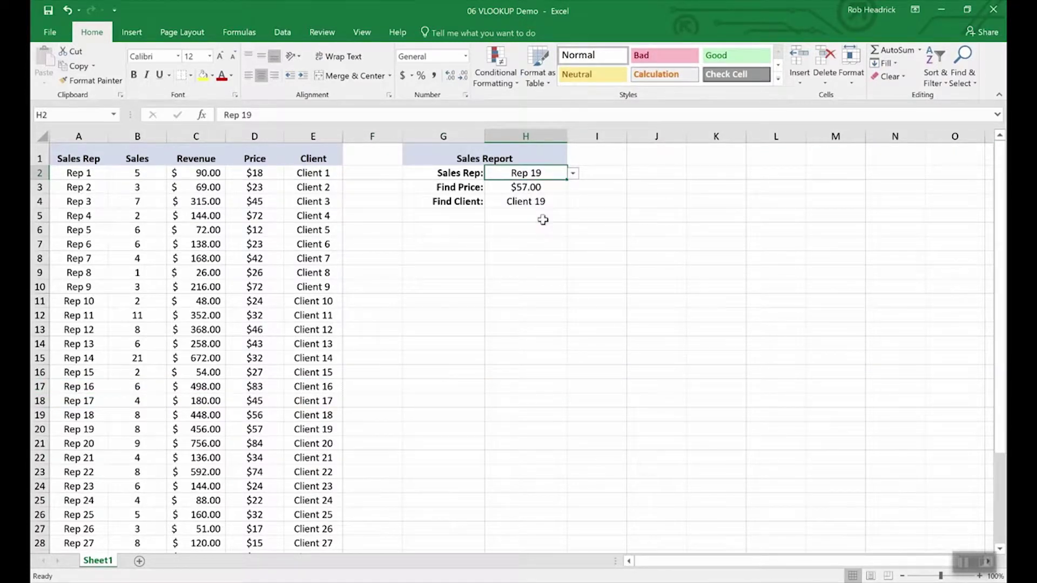
left_click(572, 173)
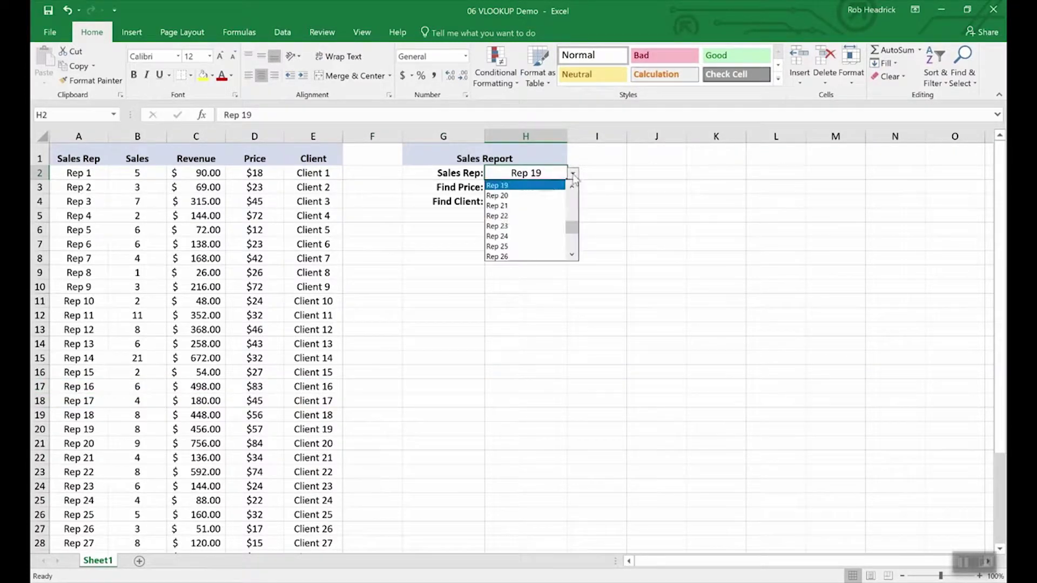
left_click(541, 242)
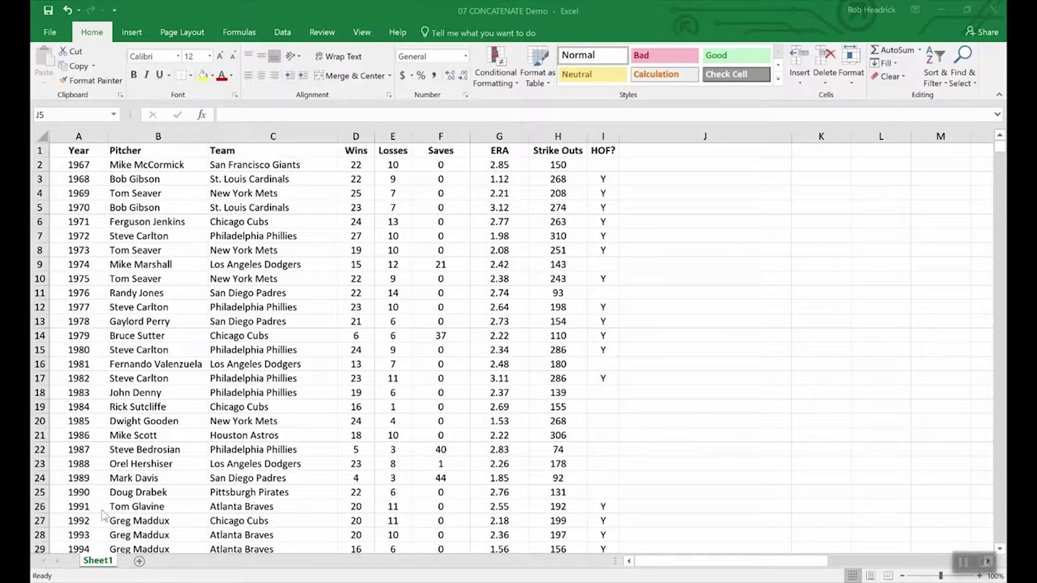
left_click(446, 510)
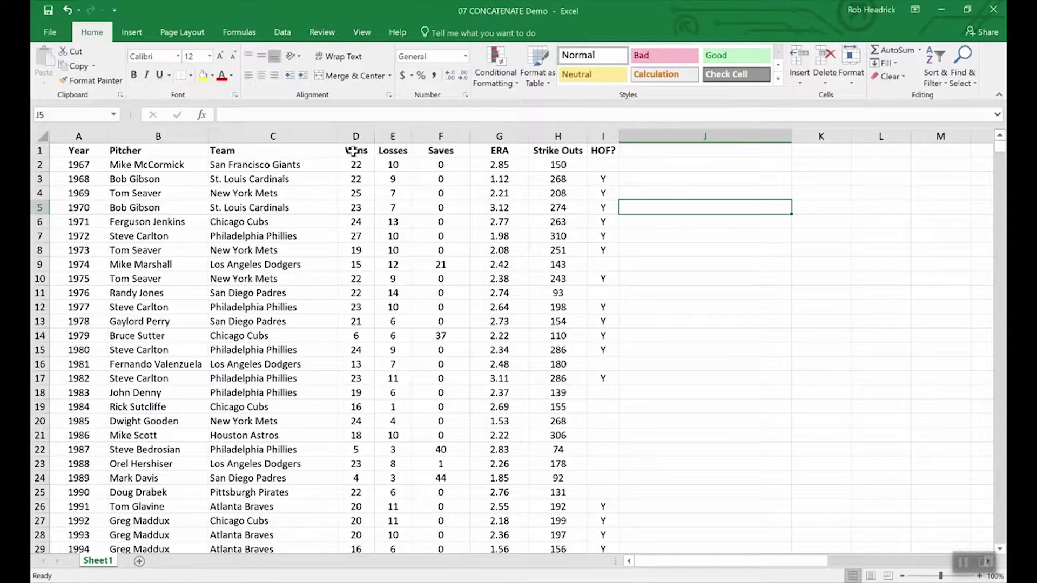
left_click_drag(352, 151, 394, 154)
left_click(388, 238)
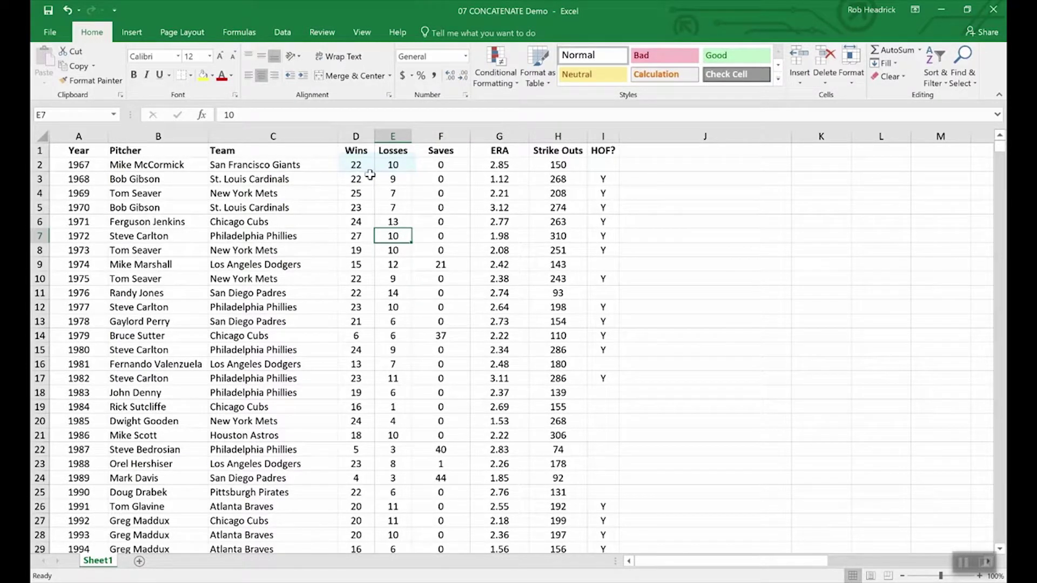
double_click(369, 165)
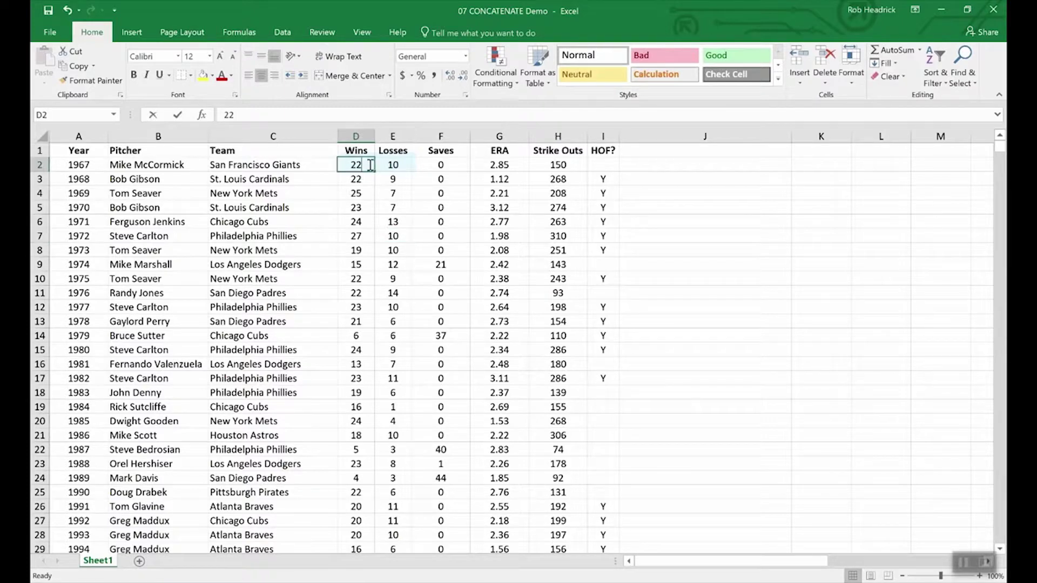
type("-")
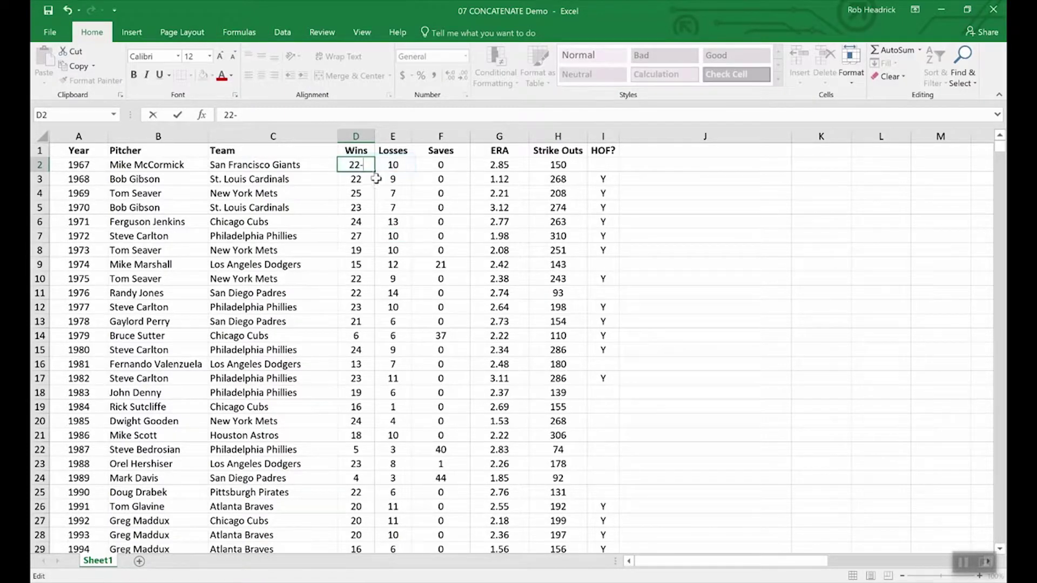
type("10")
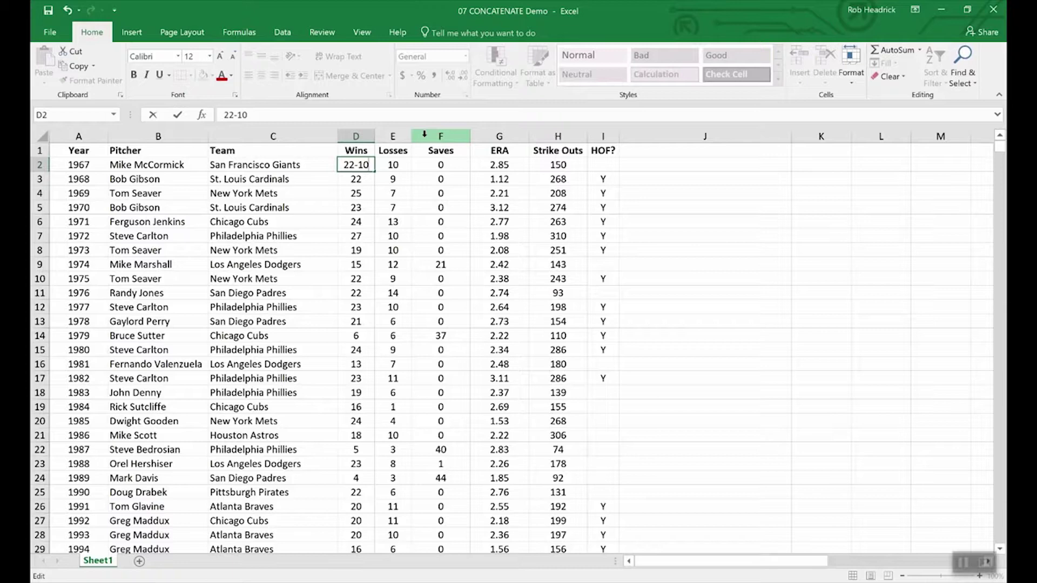
key("BackSpace")
key("BackSpace")
key("BackSpace")
key("Return")
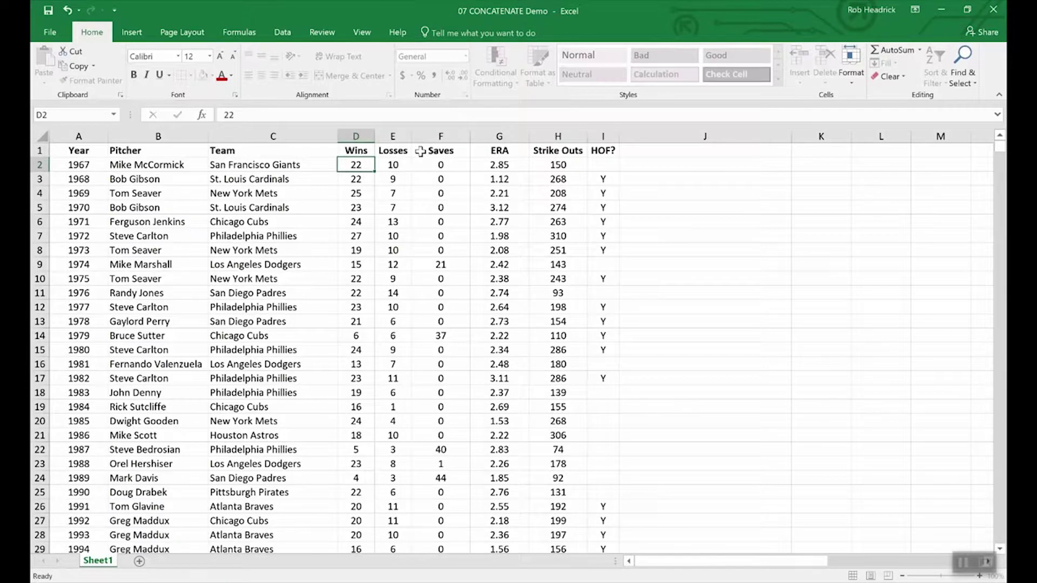
- Insert a new column before Saves and give it the header W-L
right_click(423, 135)
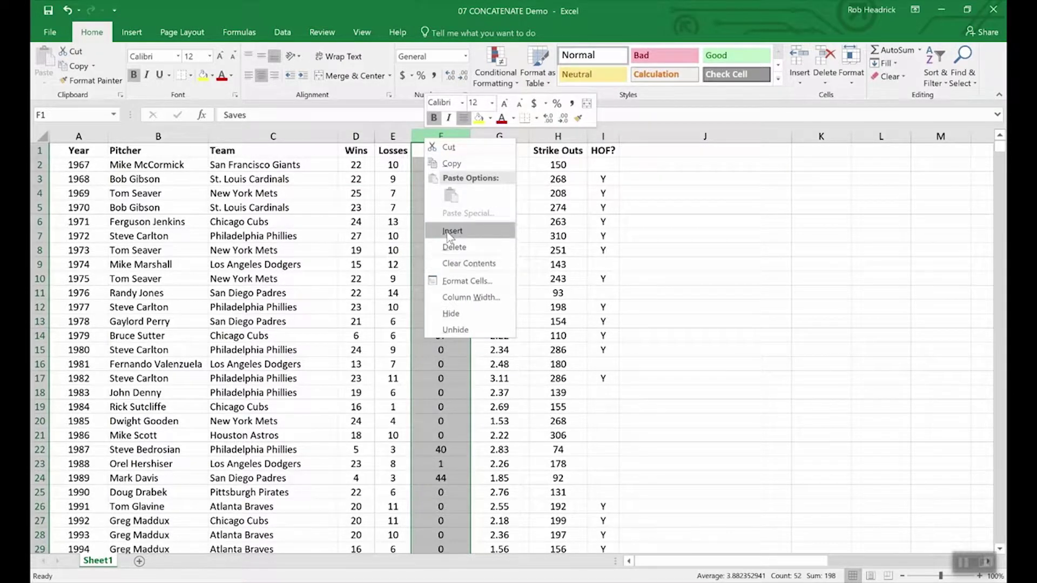
left_click(452, 231)
left_click(431, 149)
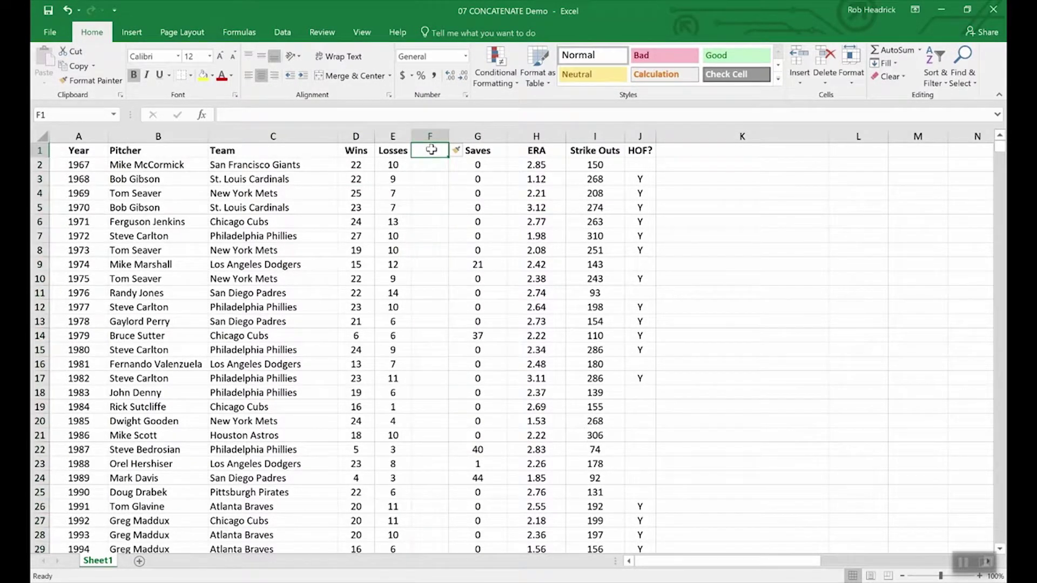
type("W")
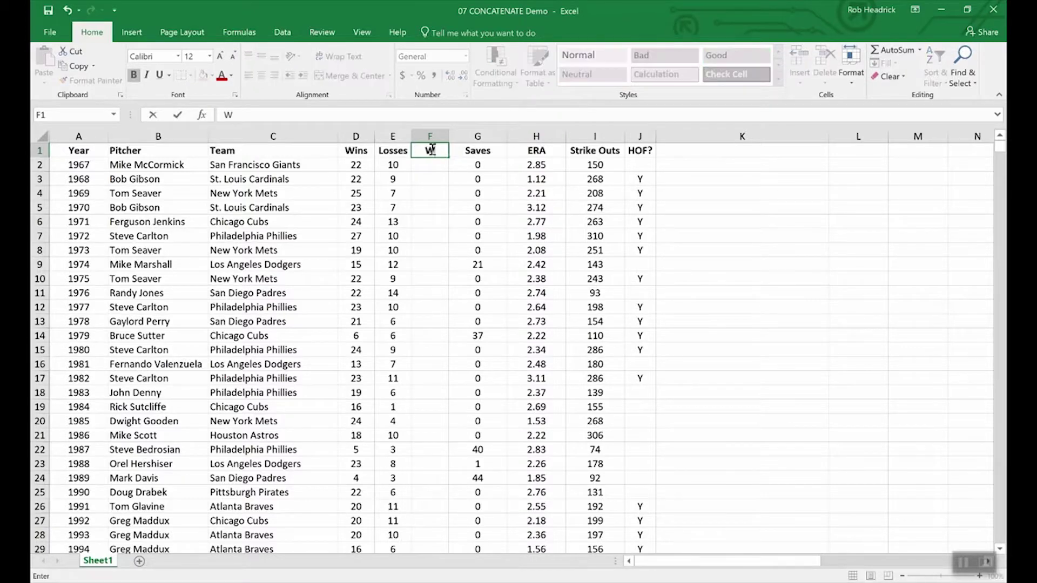
type("-L")
key("Return")
- Enter =CONCATENATE(D2,E2) in F2 to join Wins and Losses, showing 2210
type("=")
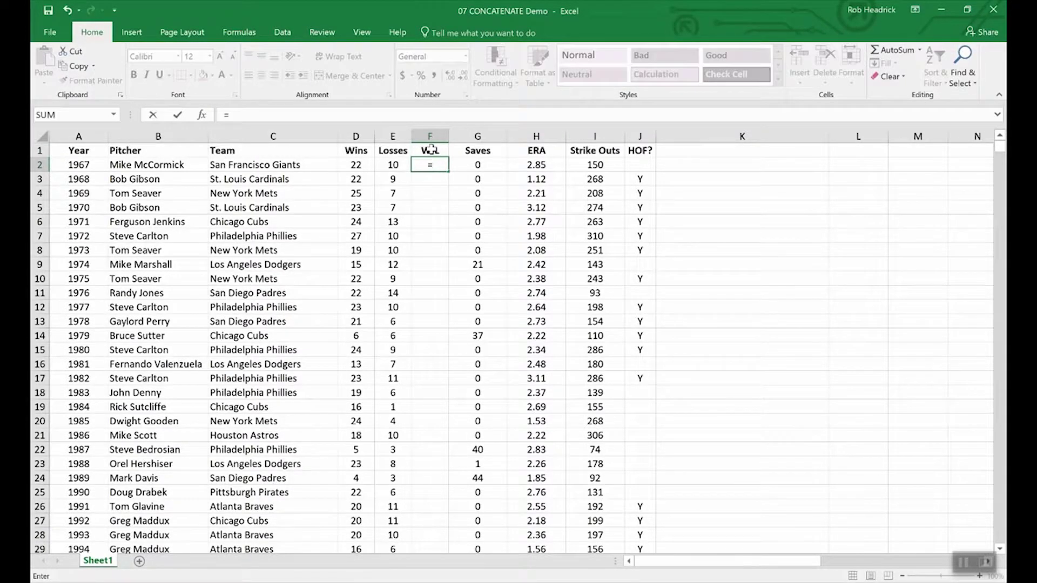
type("conc")
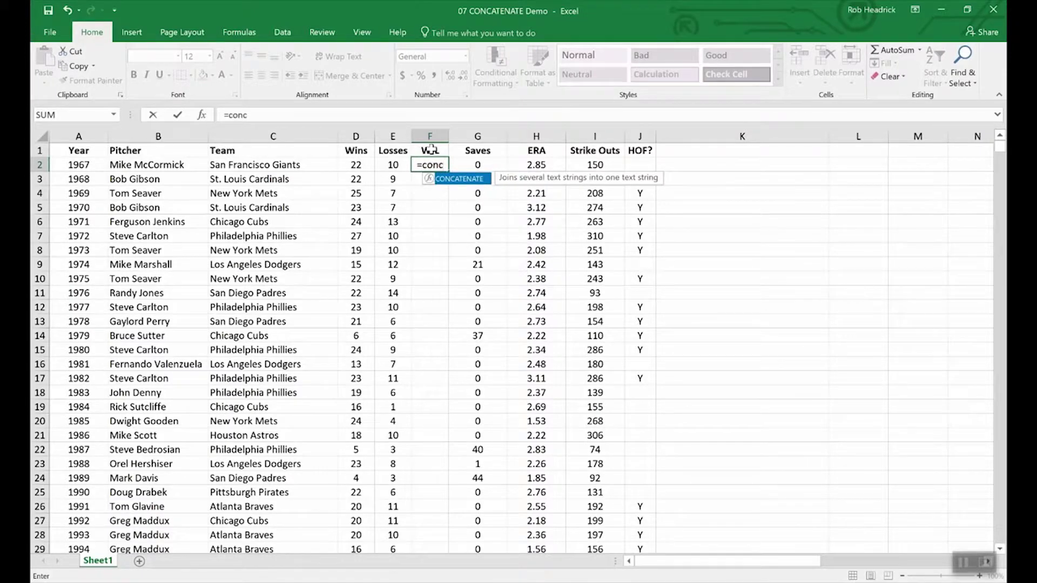
double_click(466, 183)
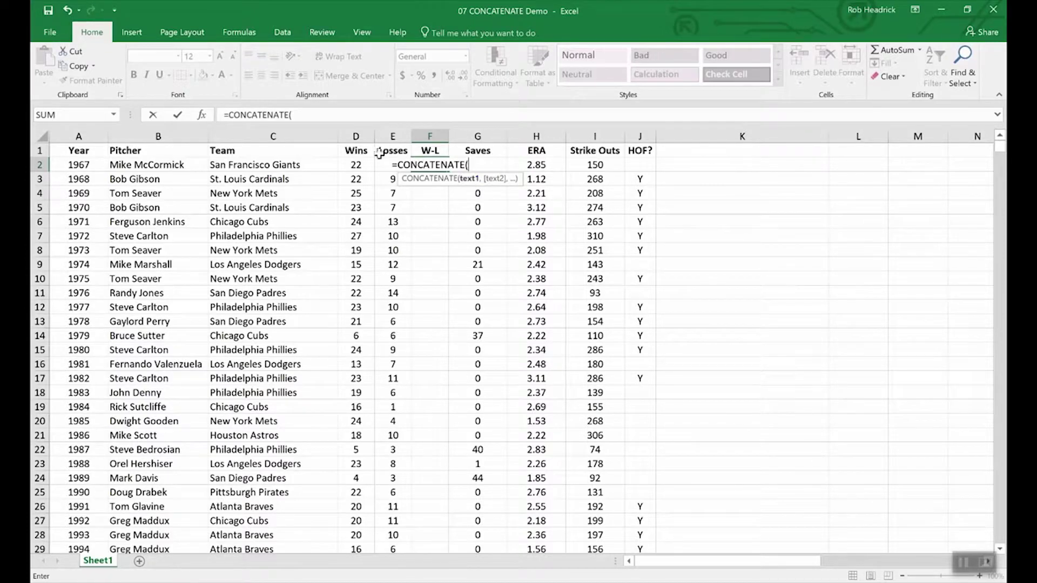
type(",")
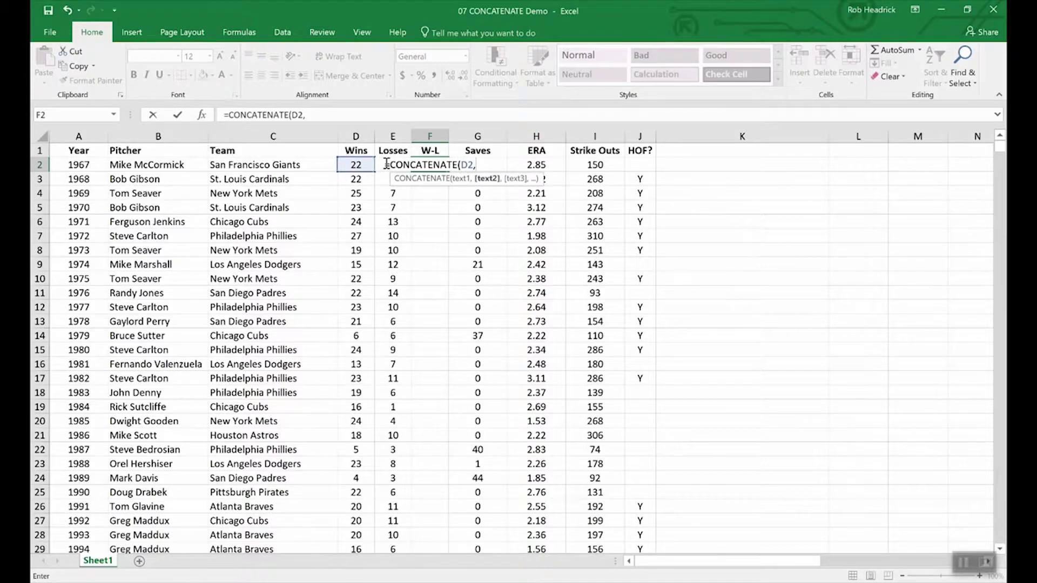
type("e2")
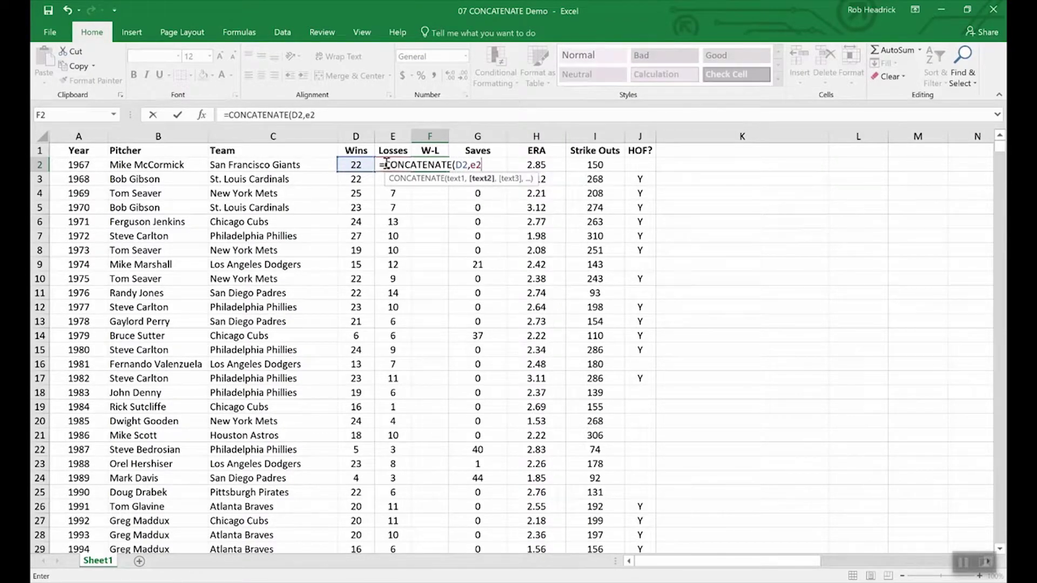
key("Return")
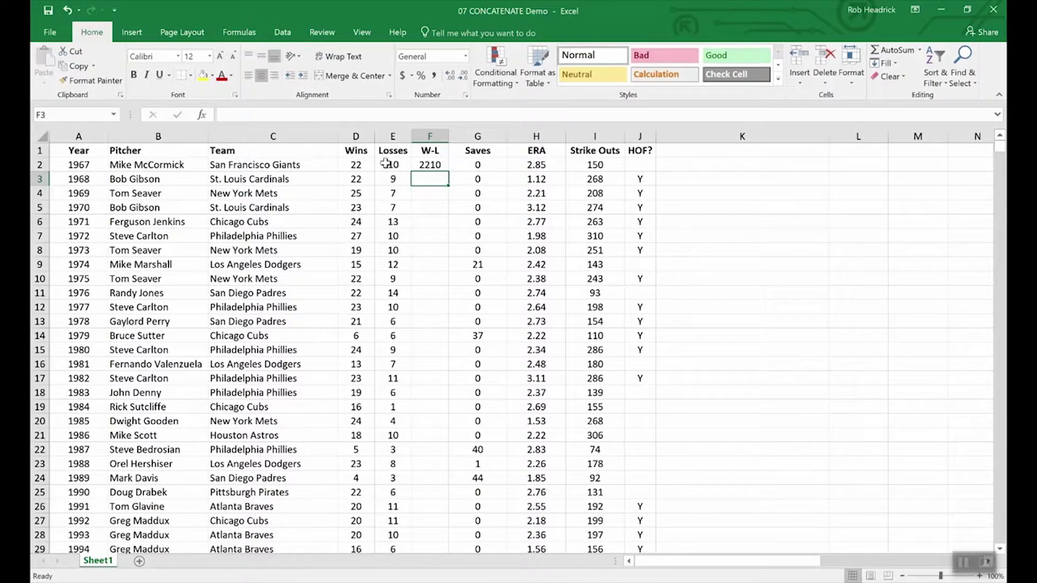
- Add a "-" separator between D2 and E2 in the F2 formula and fill it down to F11
left_click(432, 166)
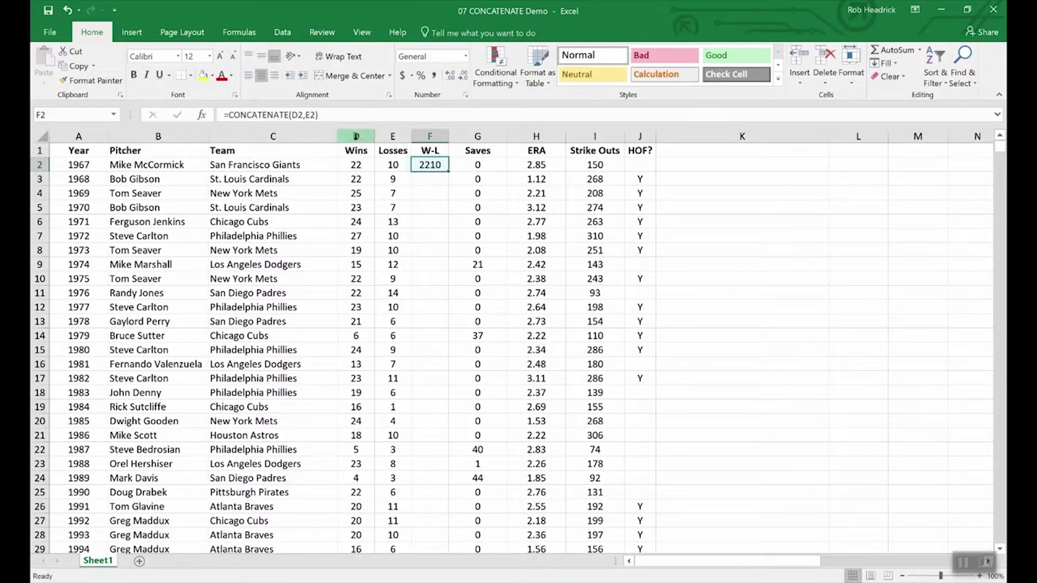
left_click(306, 116)
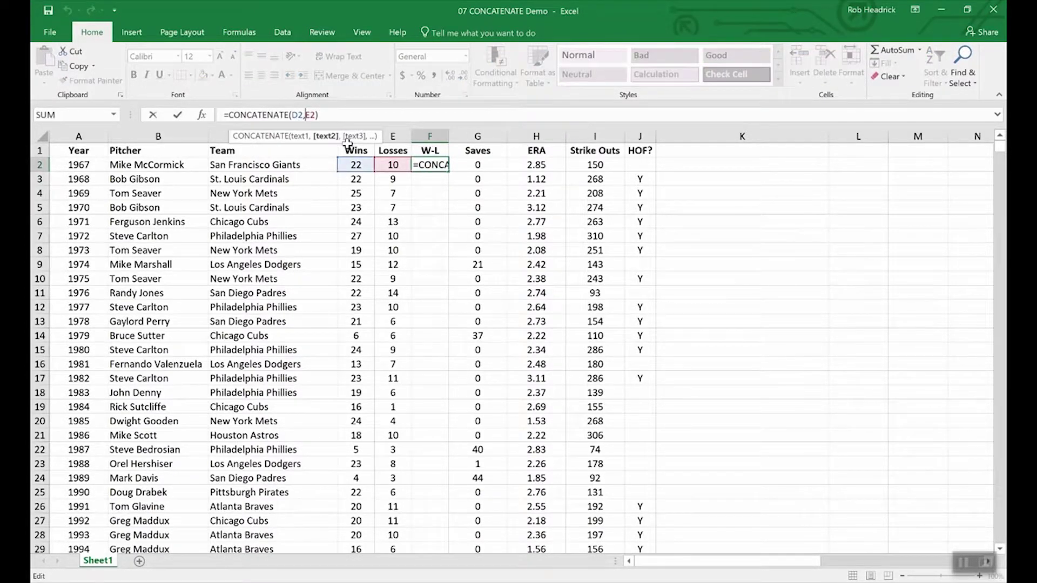
type("\"")
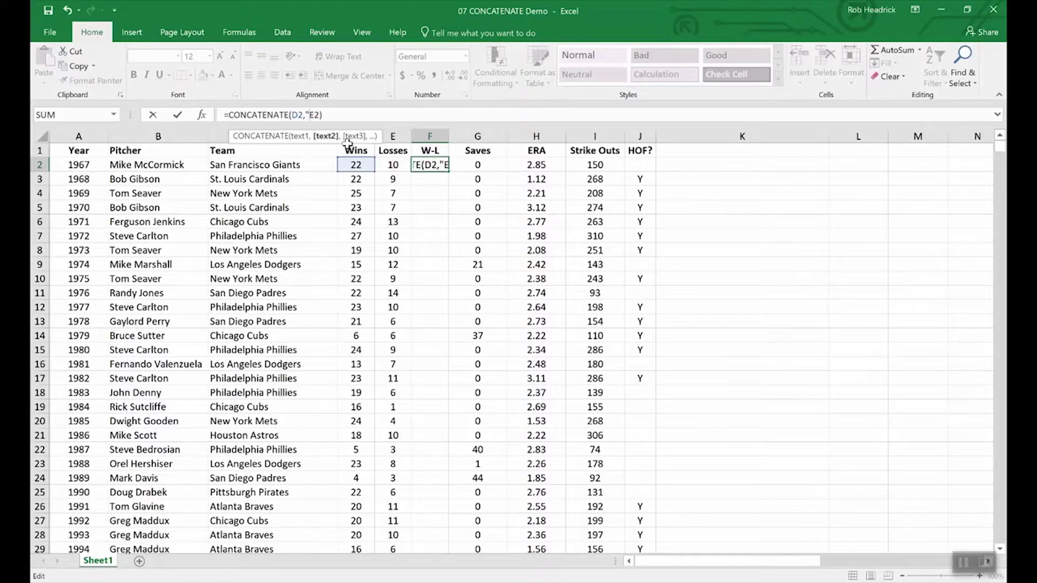
type("-\",")
key("Return")
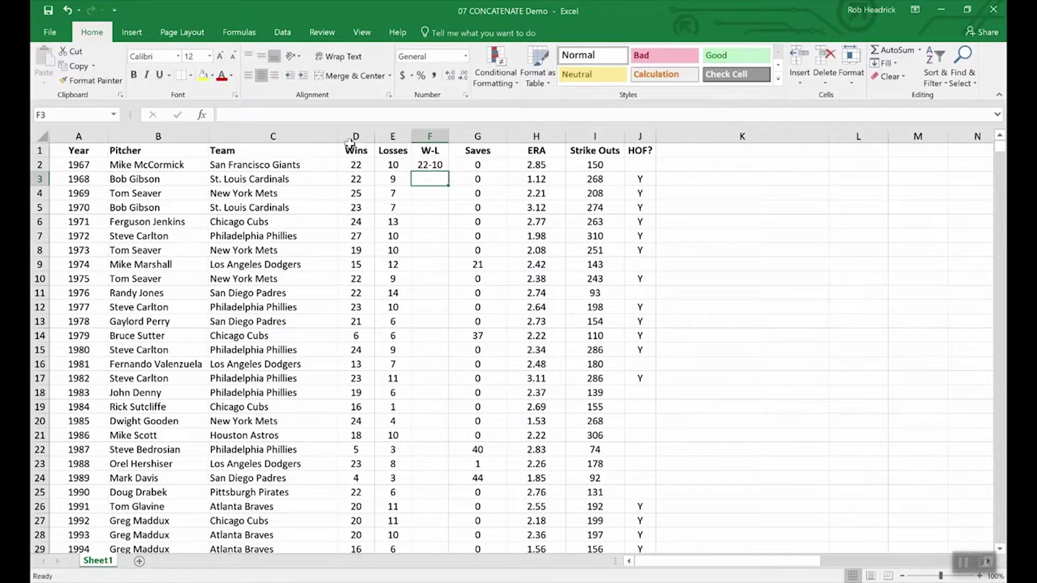
left_click(425, 165)
left_click_drag(447, 172, 441, 300)
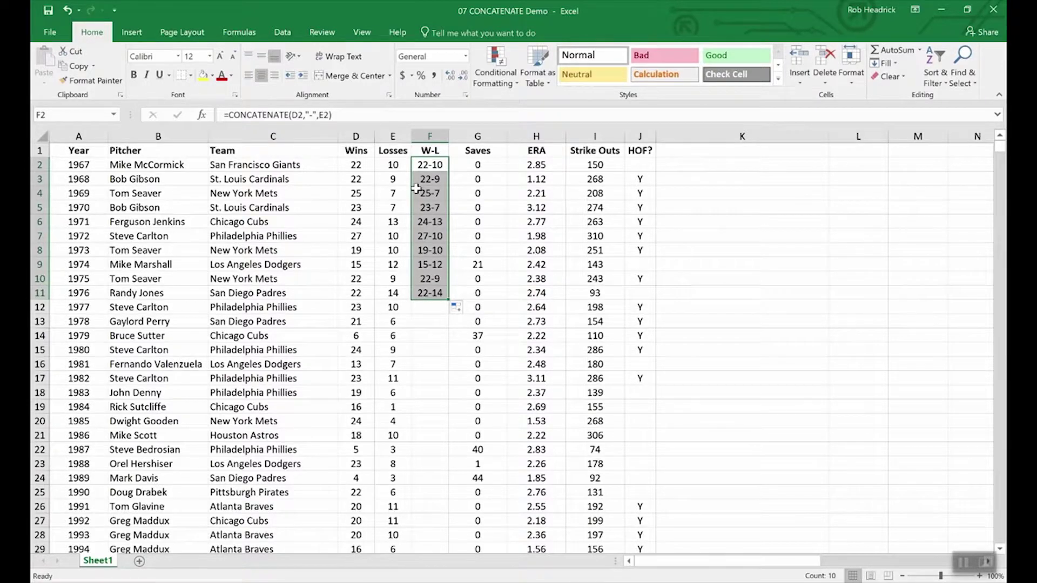
left_click(357, 151)
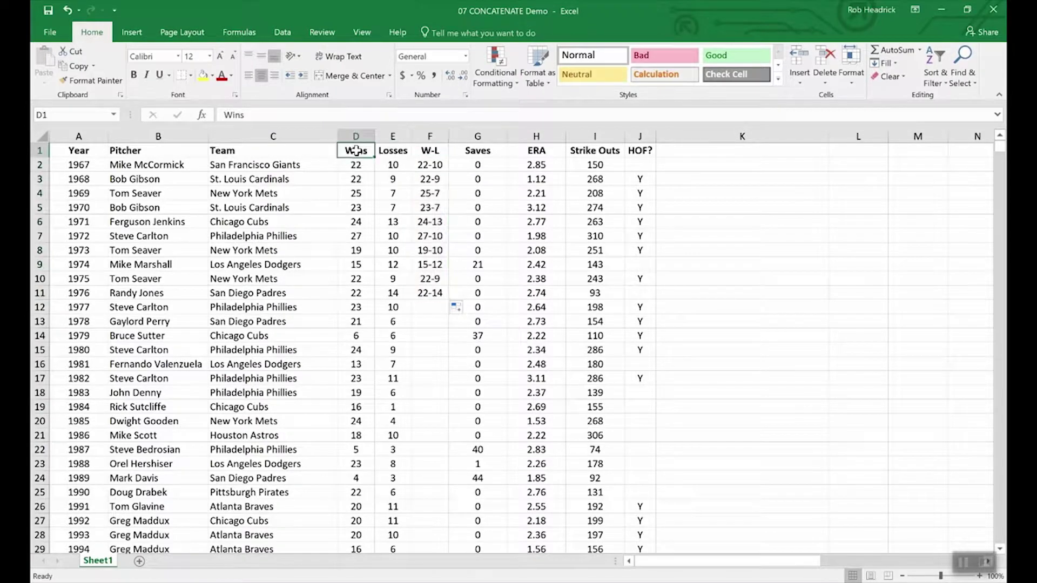
left_click(353, 134)
left_click_drag(353, 134, 392, 135)
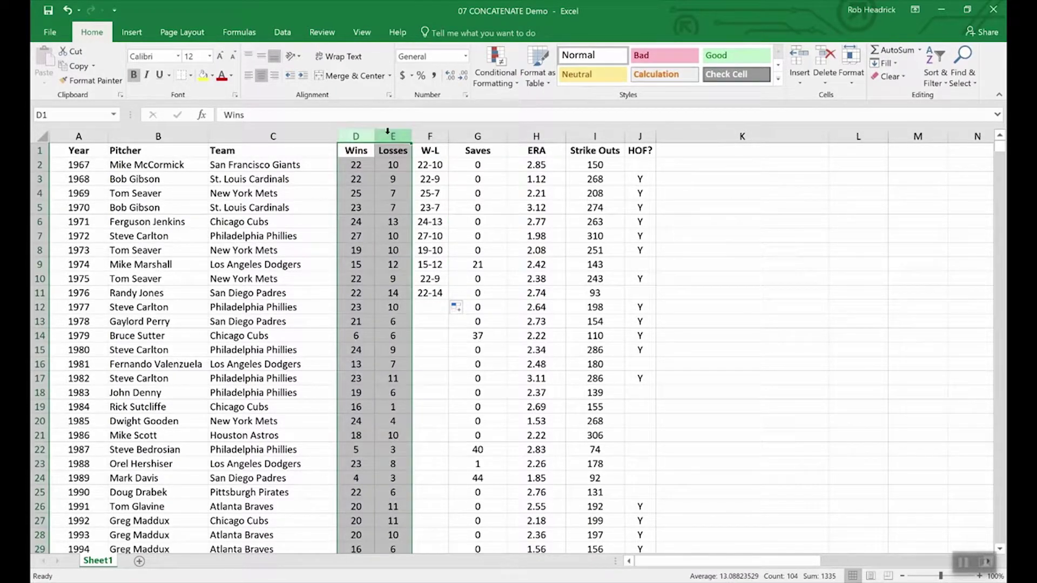
right_click(390, 136)
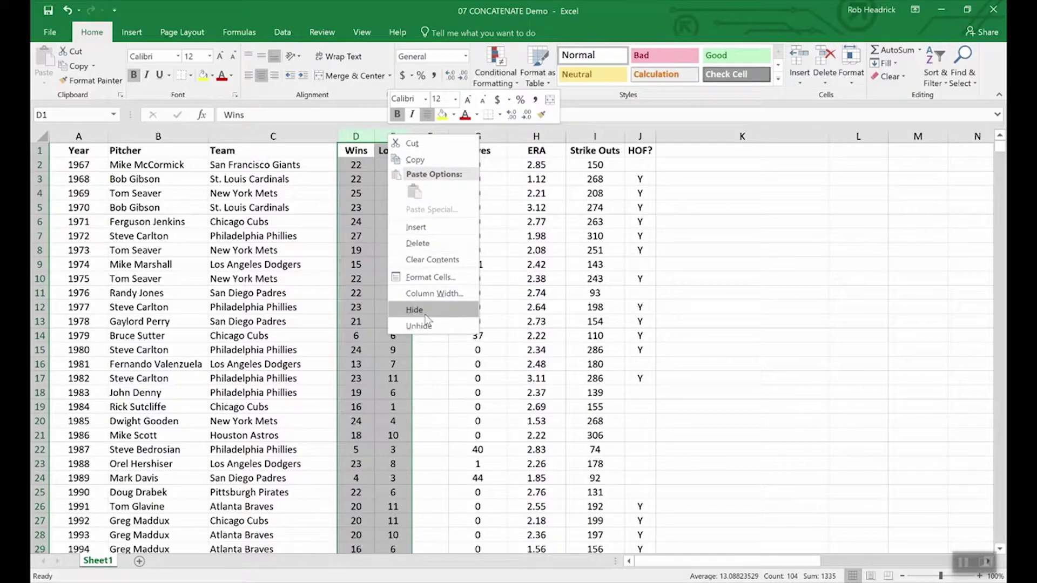
key("Escape")
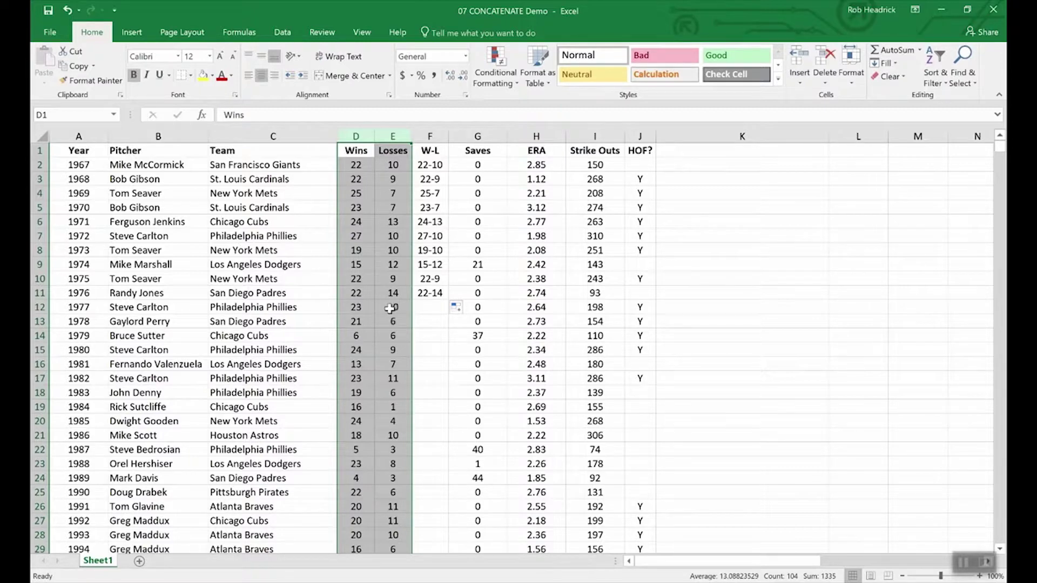
left_click(373, 297)
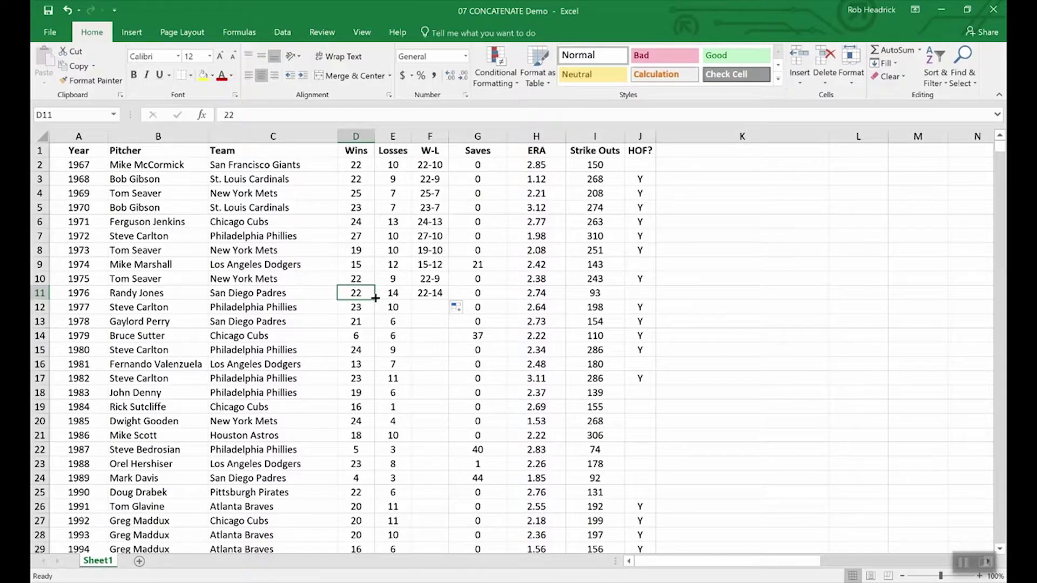
- Insert an empty column G before Saves and select the W-L results in F2:F11
right_click(467, 133)
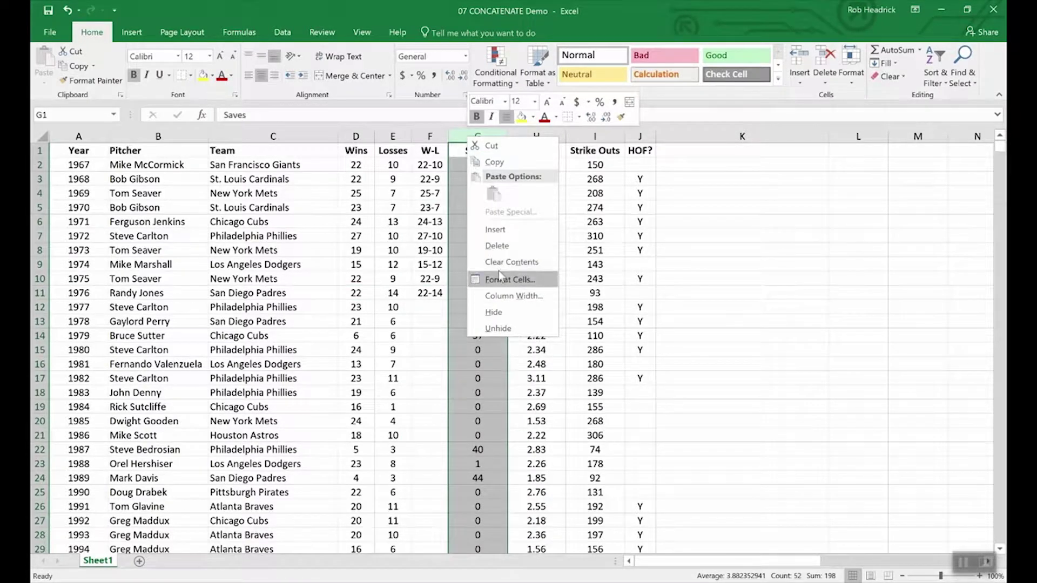
left_click(495, 230)
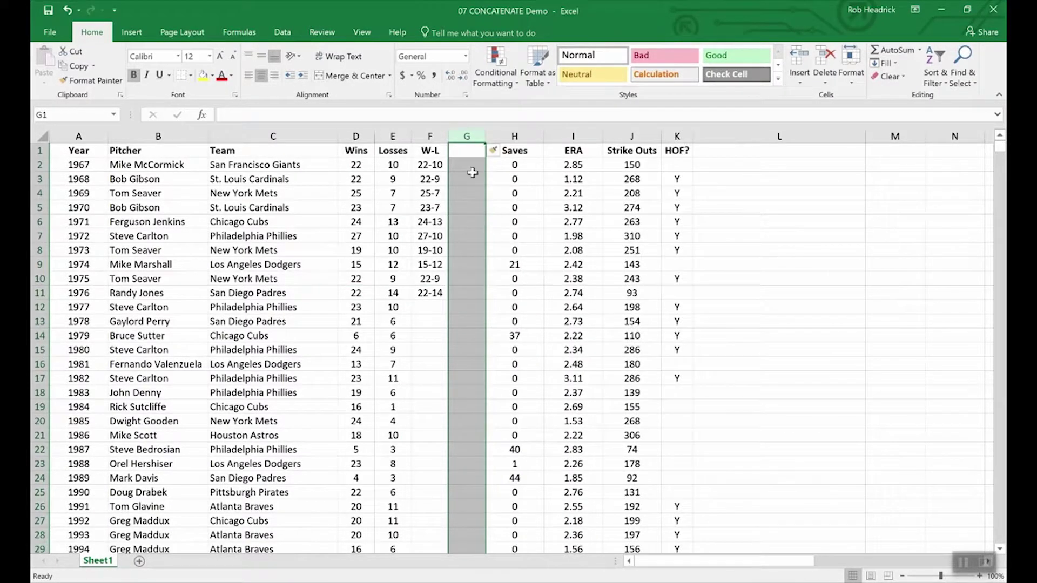
left_click(462, 150)
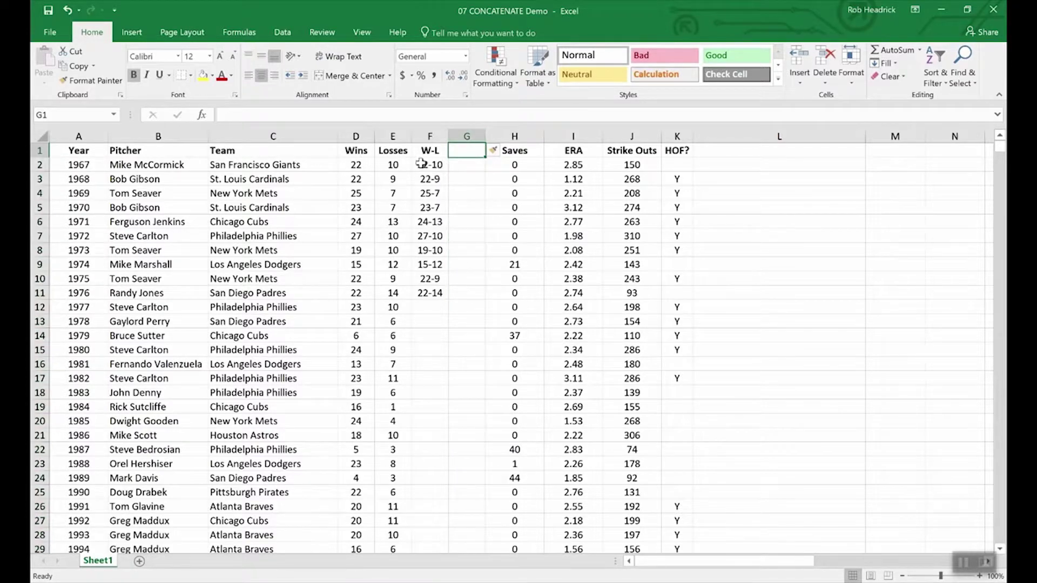
left_click_drag(429, 164, 429, 293)
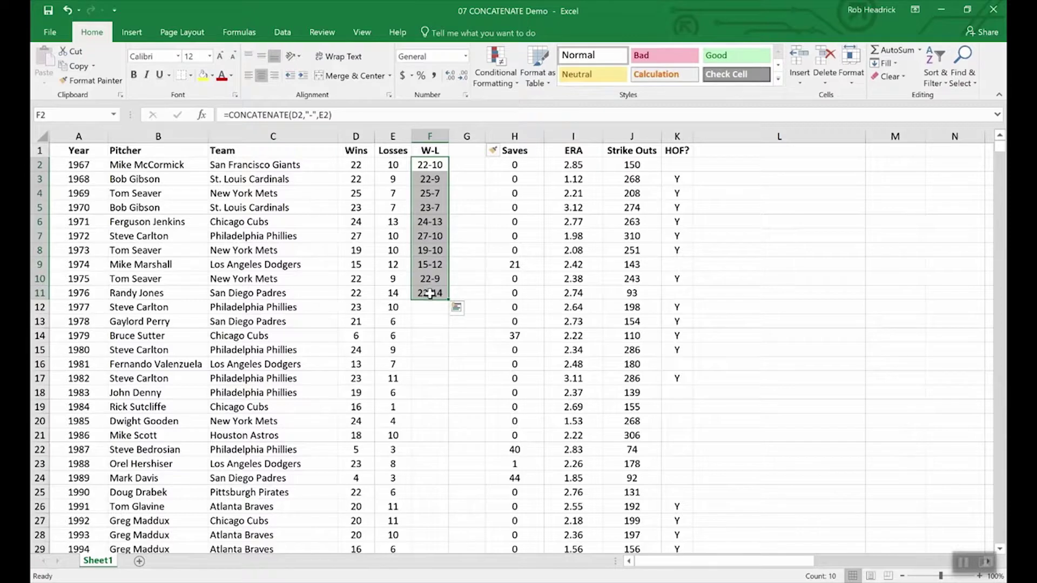
- Copy the W-L results and paste them as values only into G2:G11
key("ctrl+c")
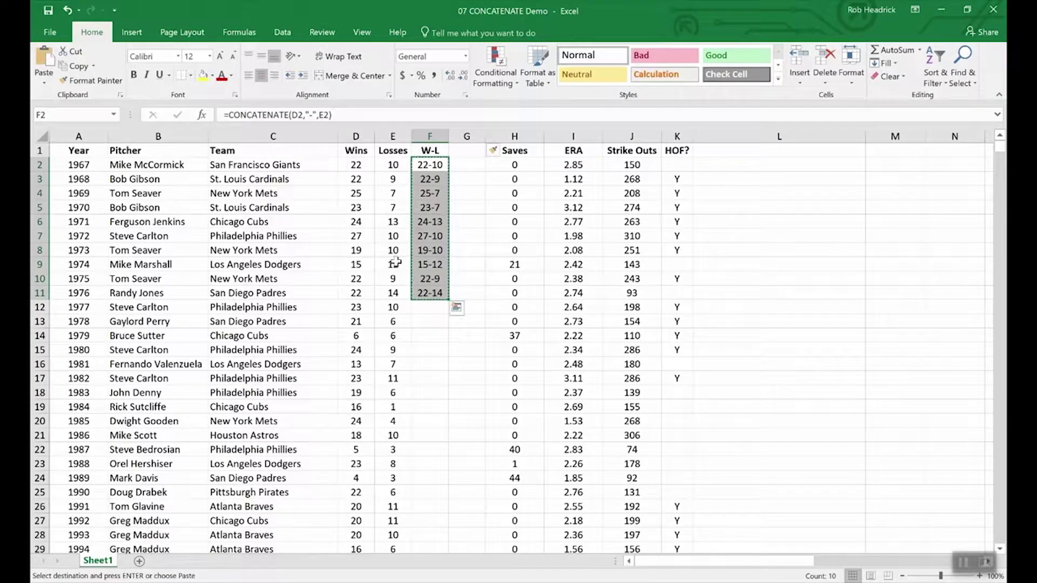
left_click(44, 83)
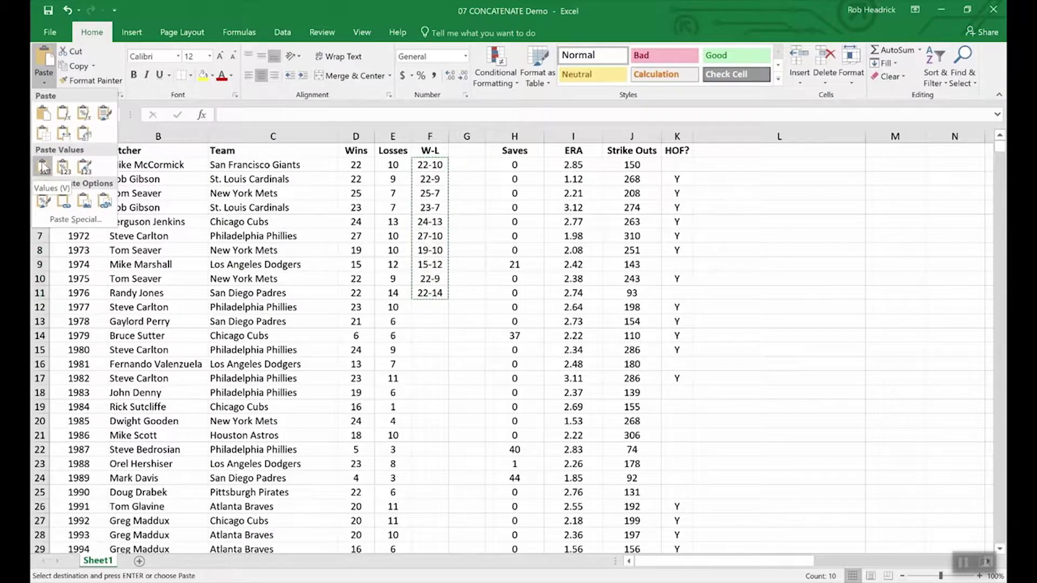
left_click(470, 164)
left_click_drag(470, 165, 470, 298)
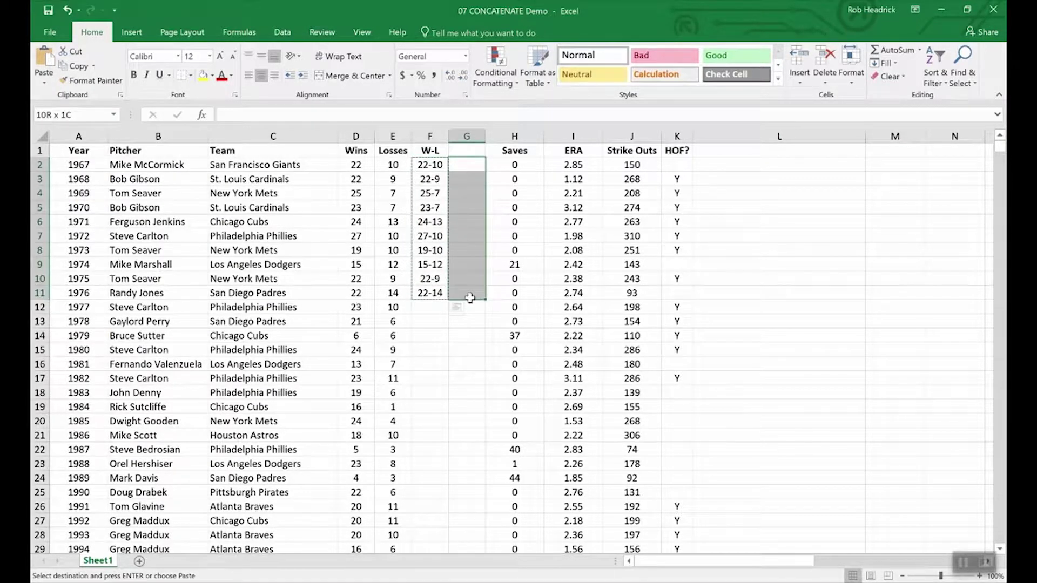
left_click(44, 83)
left_click(43, 168)
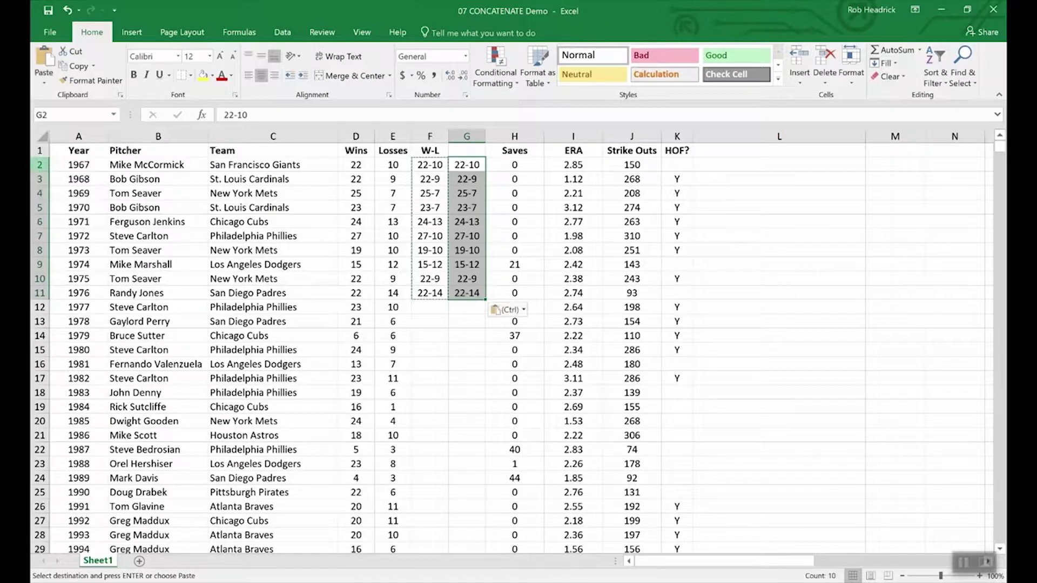
left_click(462, 325)
- Compare F5's formula with G5's plain value, then select the 1977–1978 wins and losses cells
left_click(423, 205)
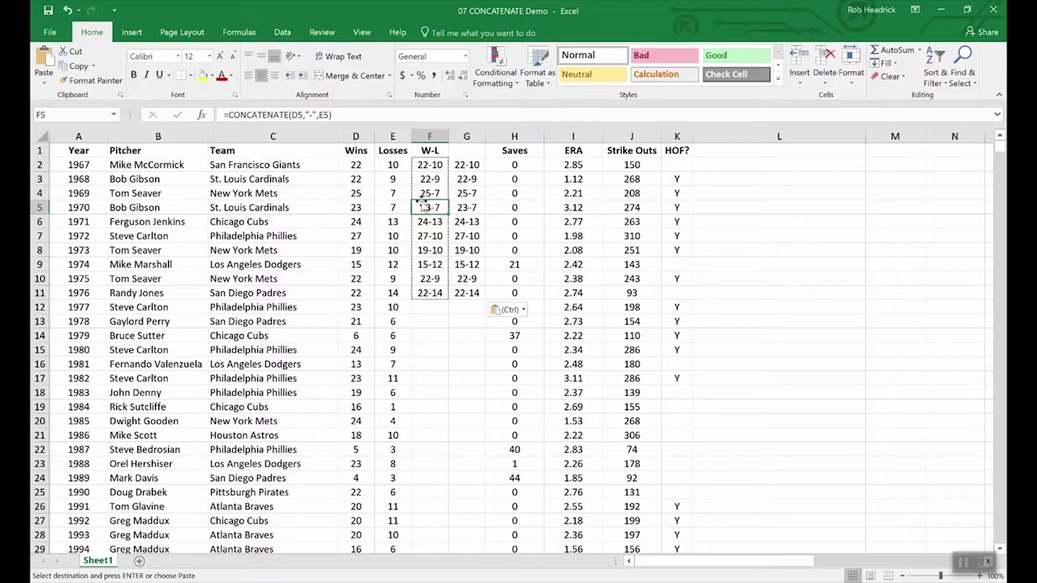
left_click(467, 207)
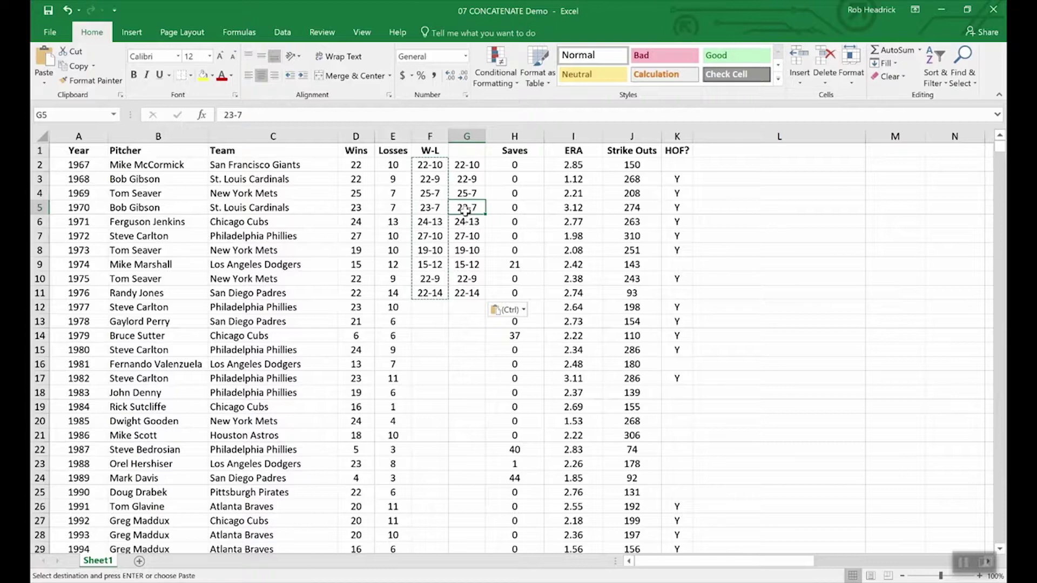
left_click(353, 335)
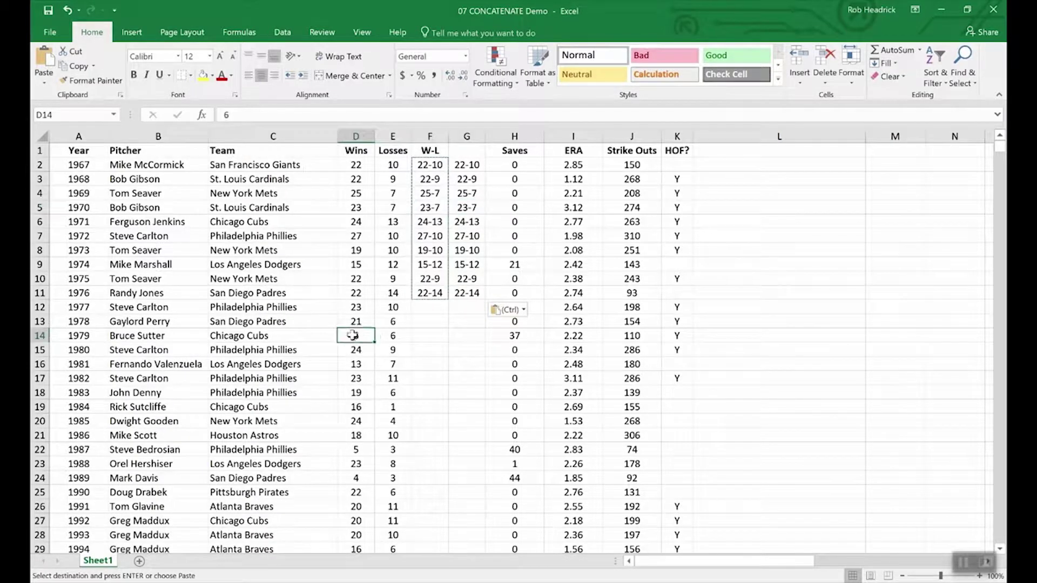
left_click(367, 321)
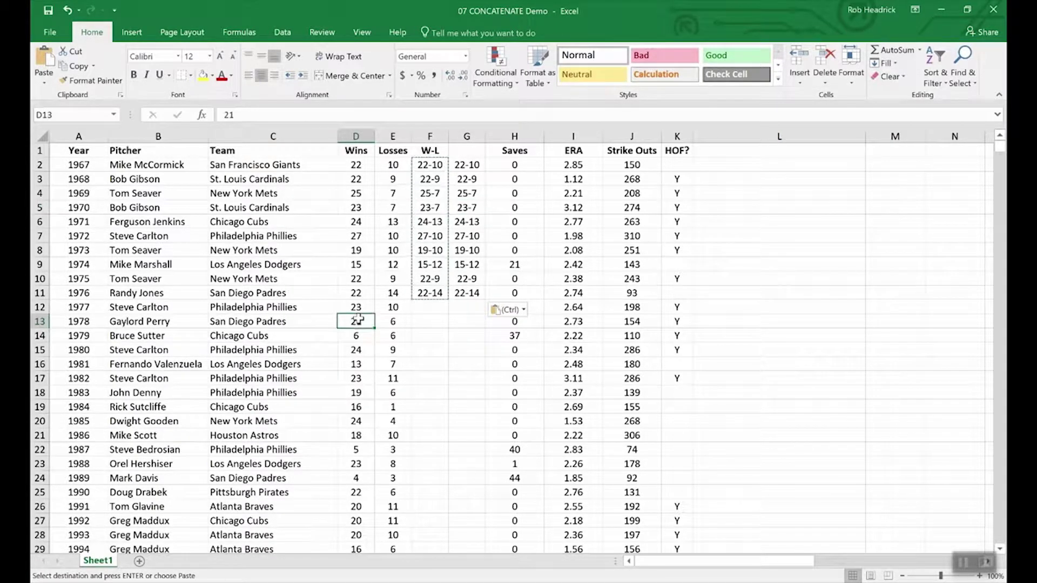
left_click(404, 322)
left_click(398, 307)
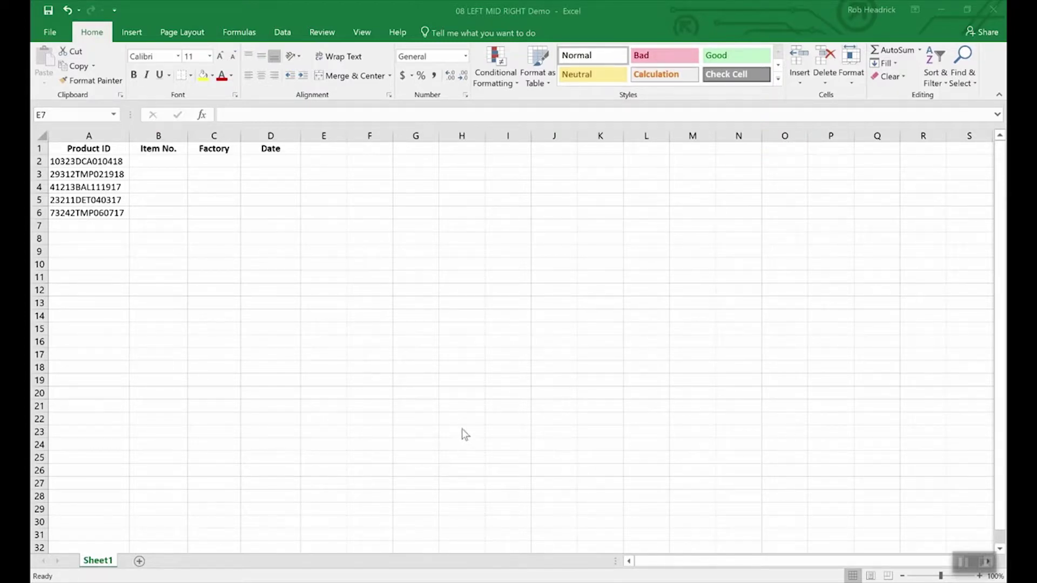
left_click(467, 415)
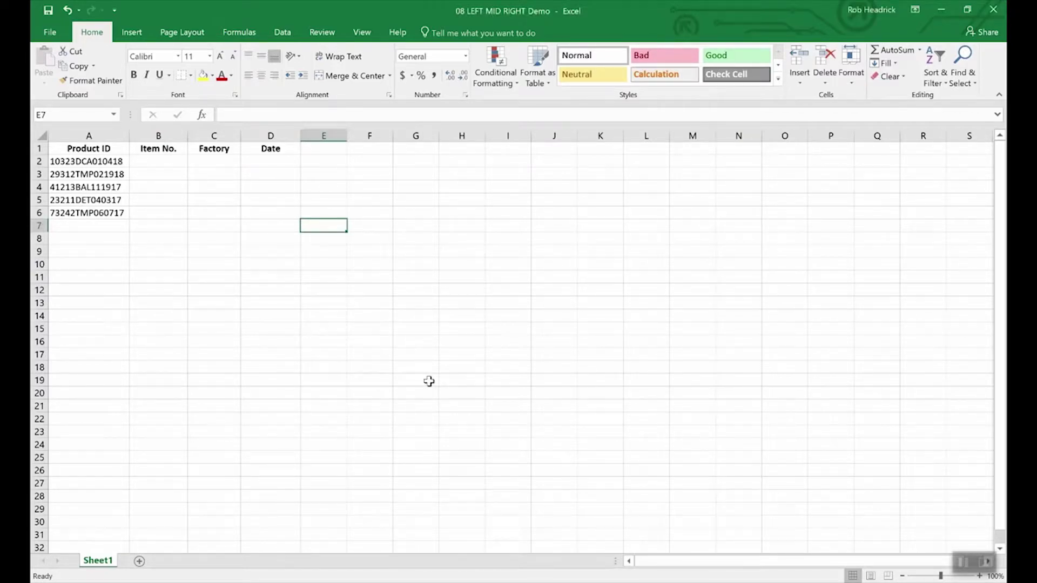
left_click(112, 162)
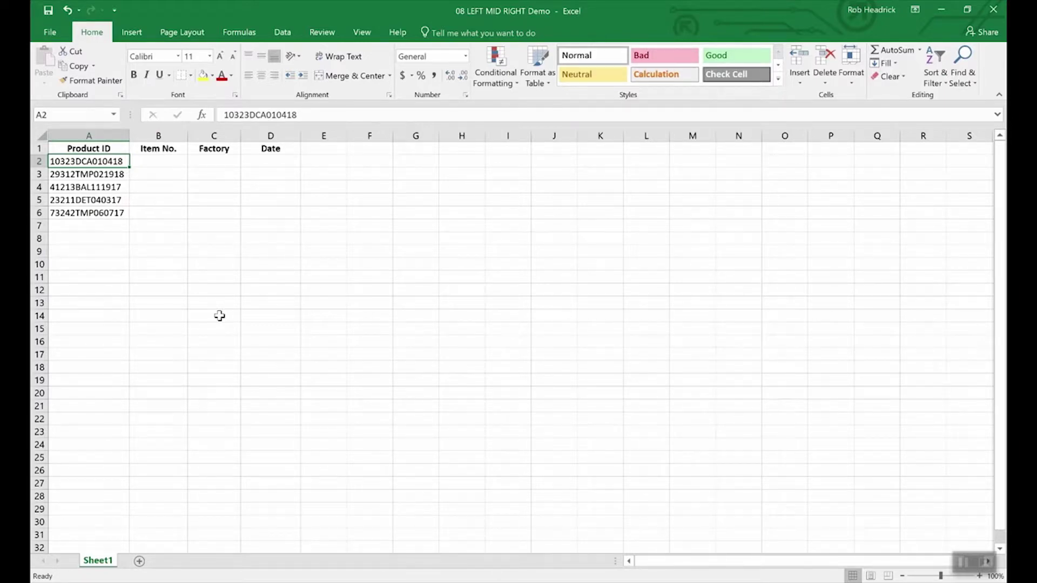
- Enter =RIGHT(A2,6) in D2 to extract the date 010418, then recheck the formula
left_click(274, 163)
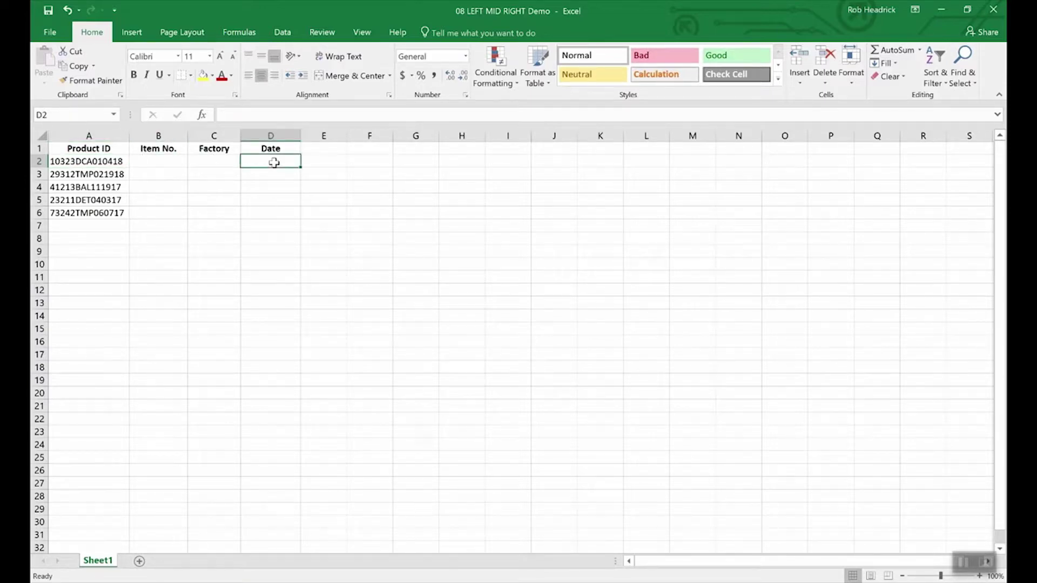
type("=righ")
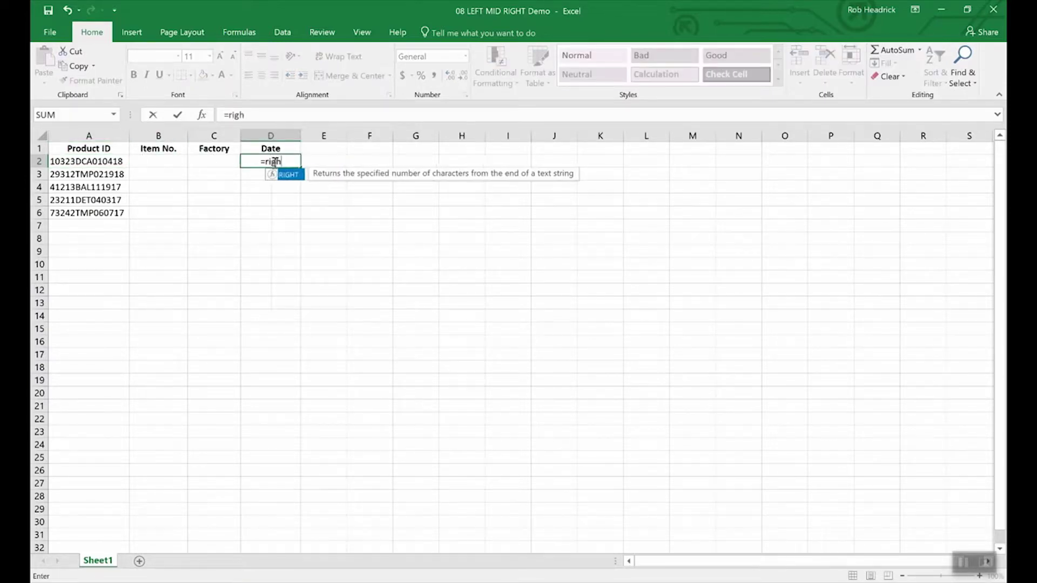
type("t(")
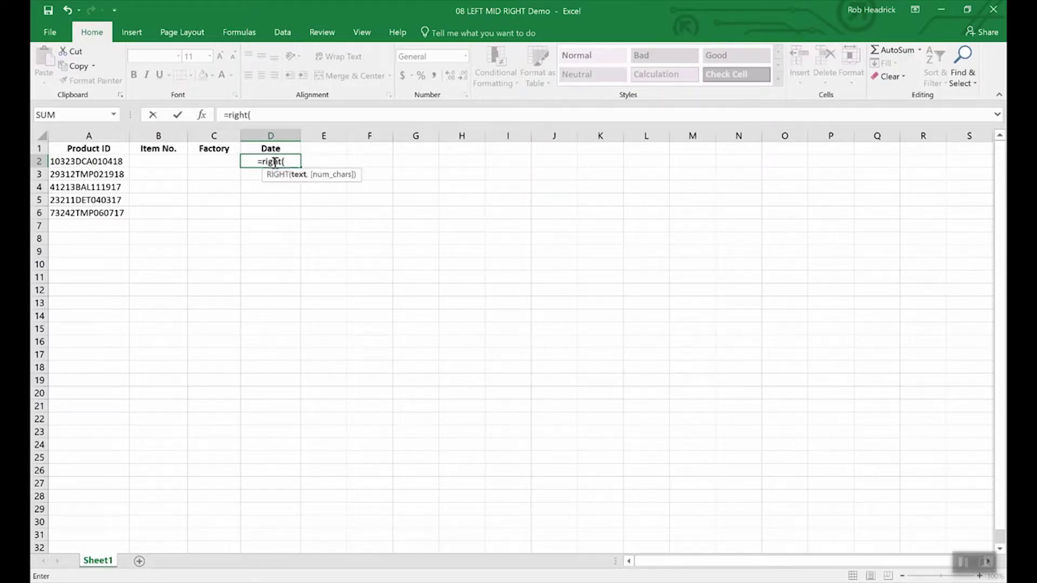
type("a2")
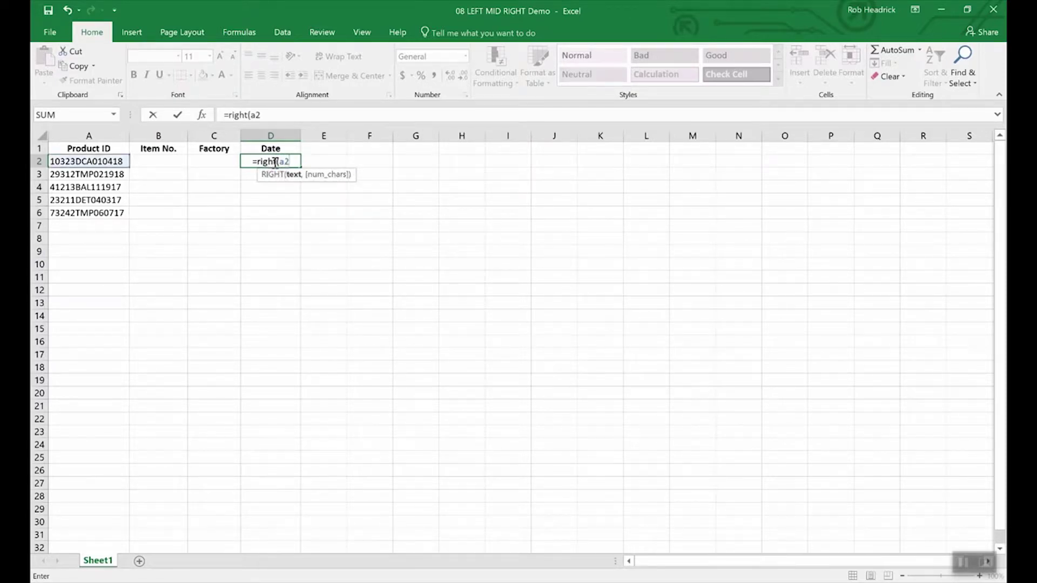
type(",")
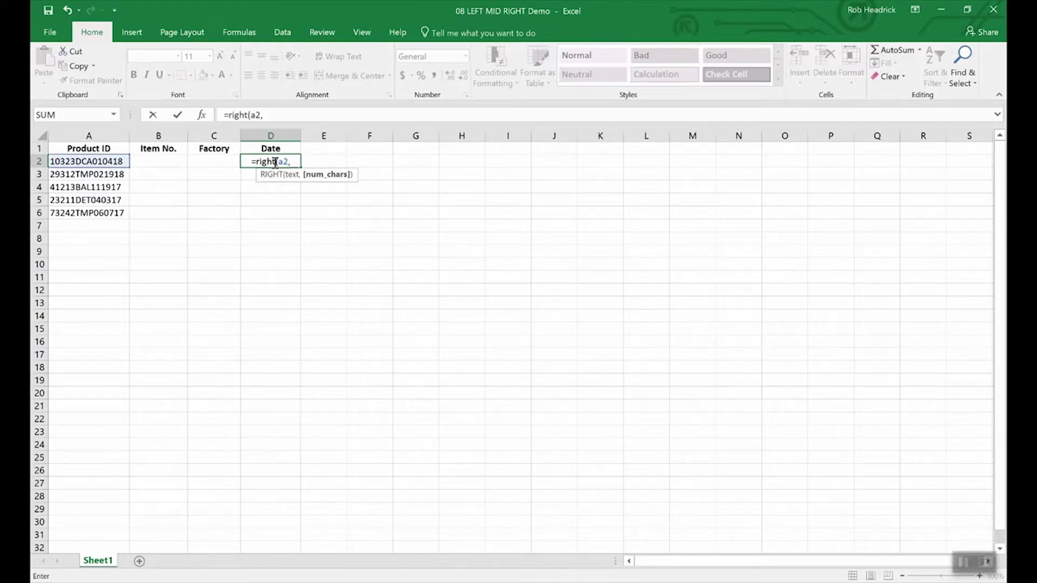
type("6")
key("Return")
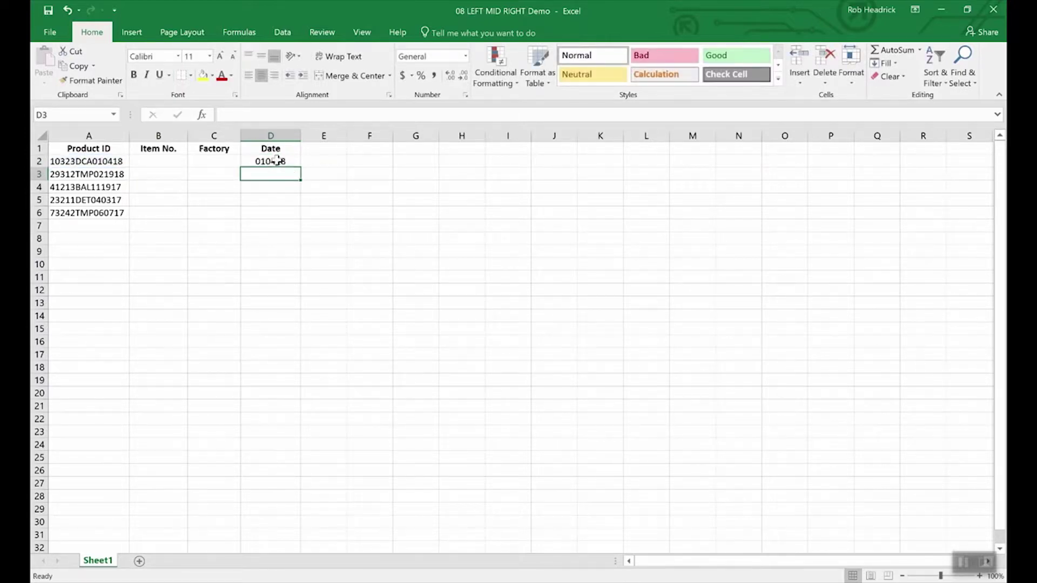
left_click(275, 161)
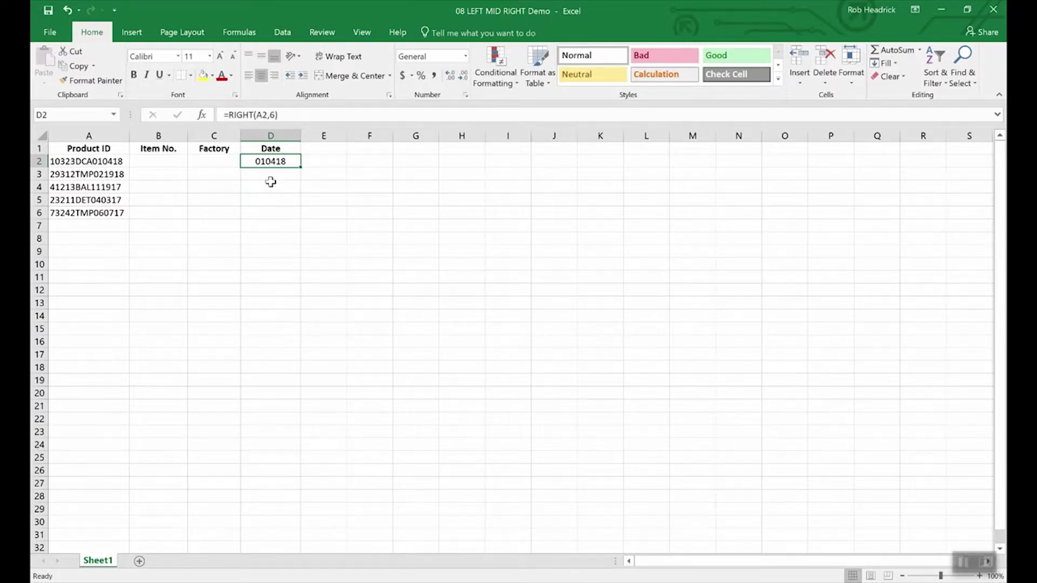
- Enter =LEFT(A2,5) in B2 to extract item number 10323, then review the formula
left_click(162, 163)
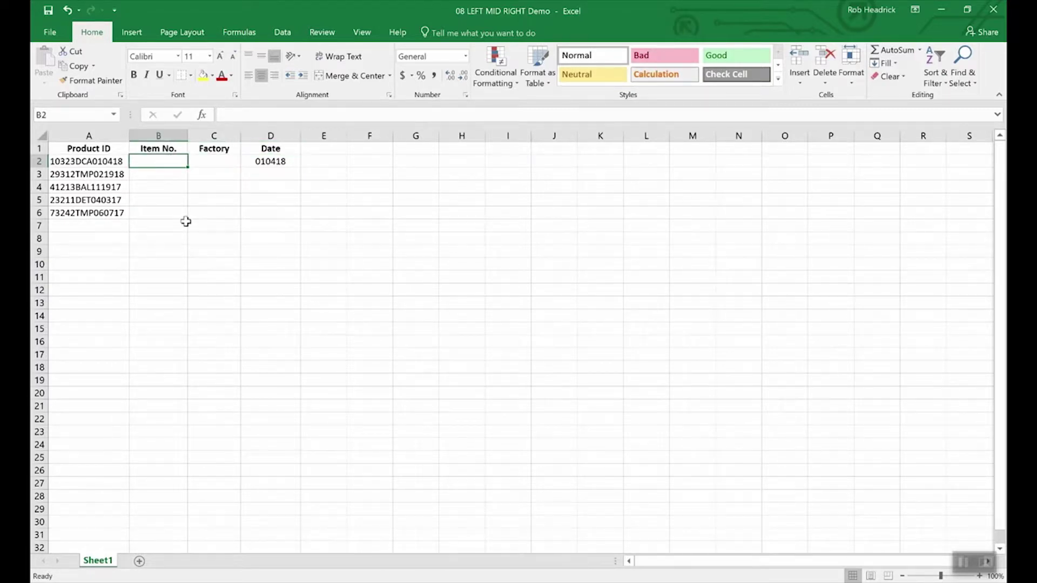
type("=left(a")
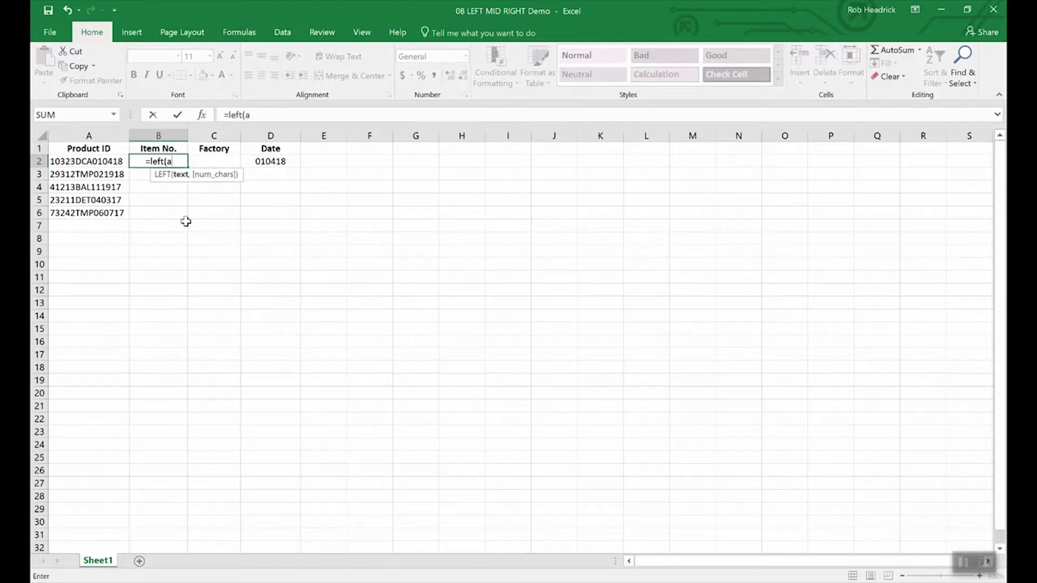
type("2,5")
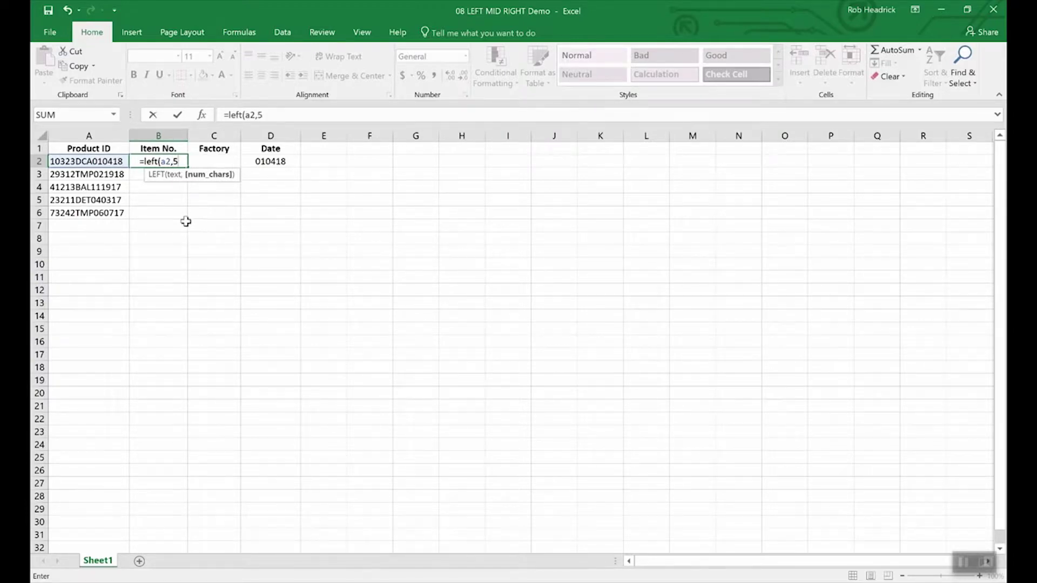
type(")")
key("Return")
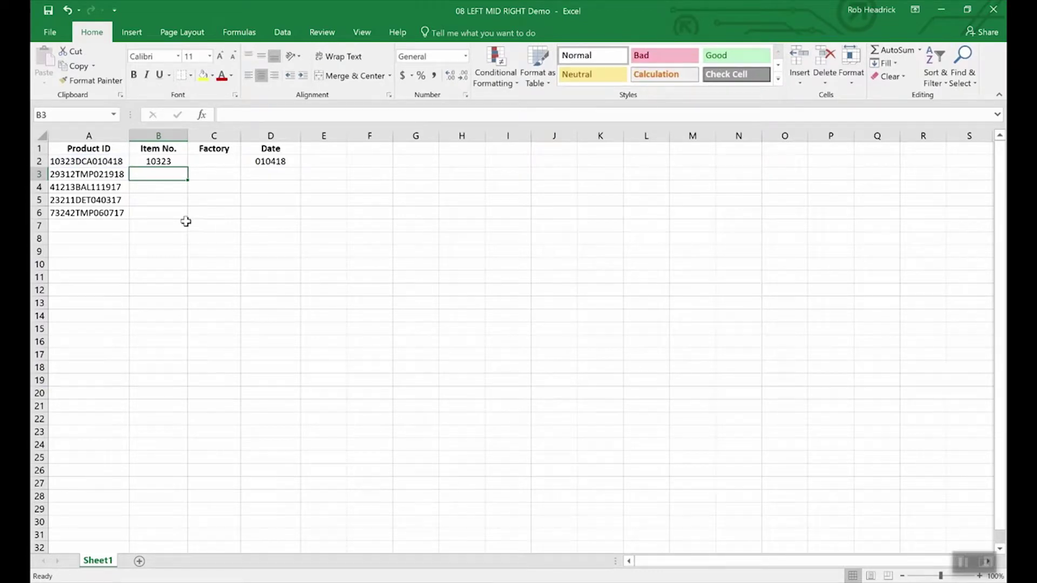
key("Up")
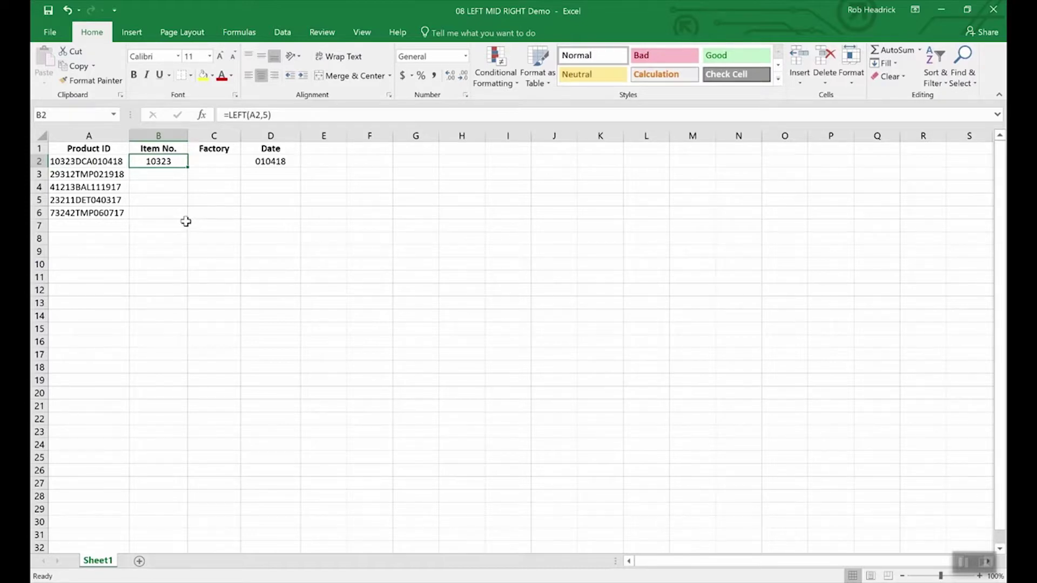
key("Right")
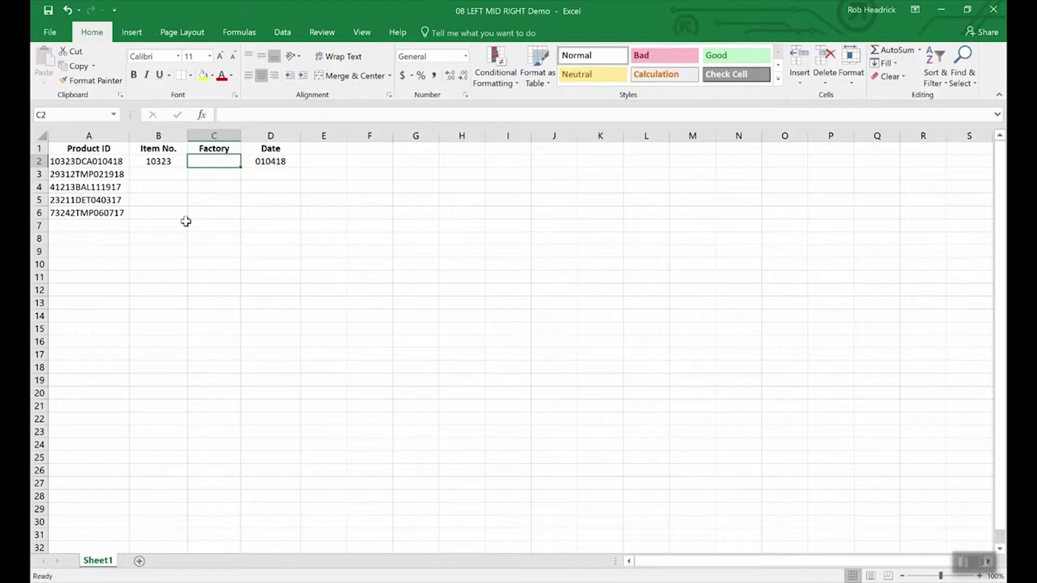
- Enter =MID(A2,6,3) in C2 to extract the factory code DCA
type("=")
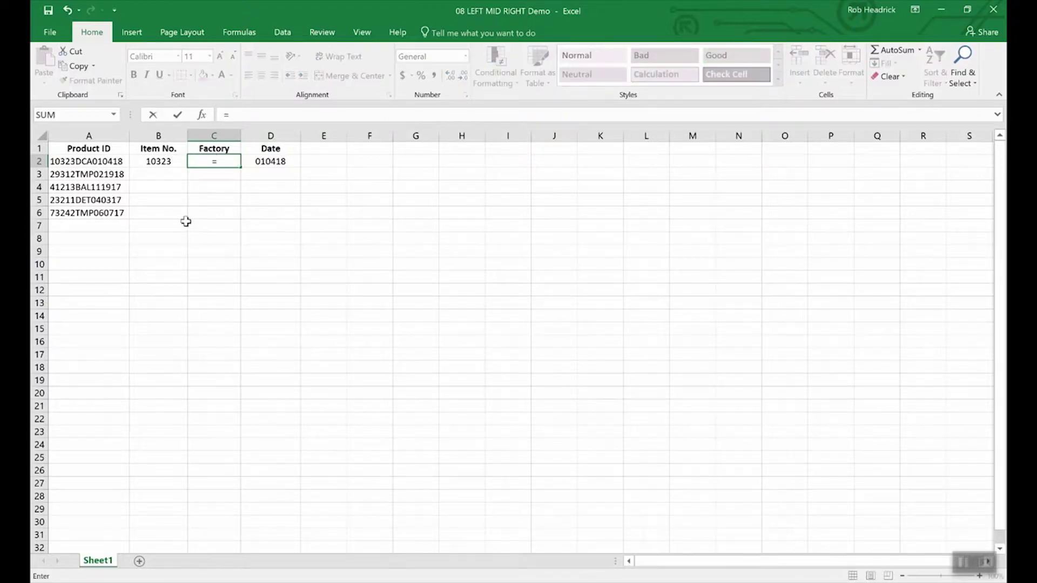
type("mid")
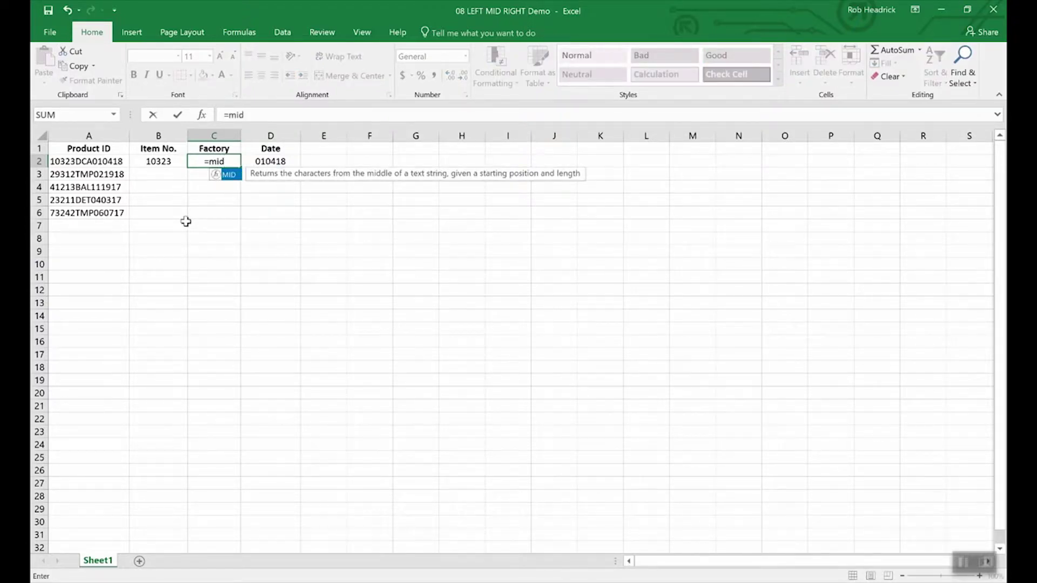
type("(a2")
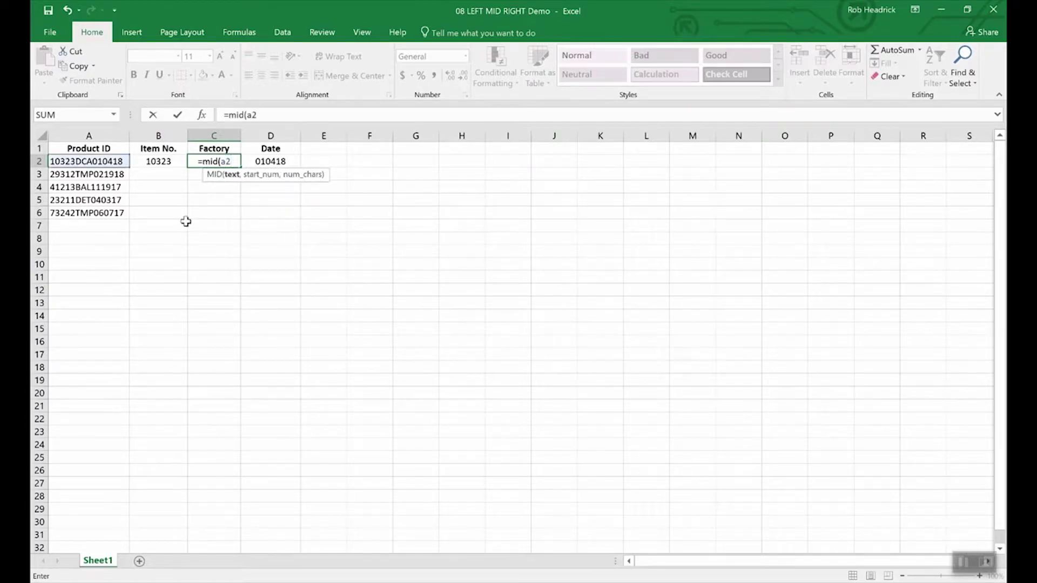
type(",")
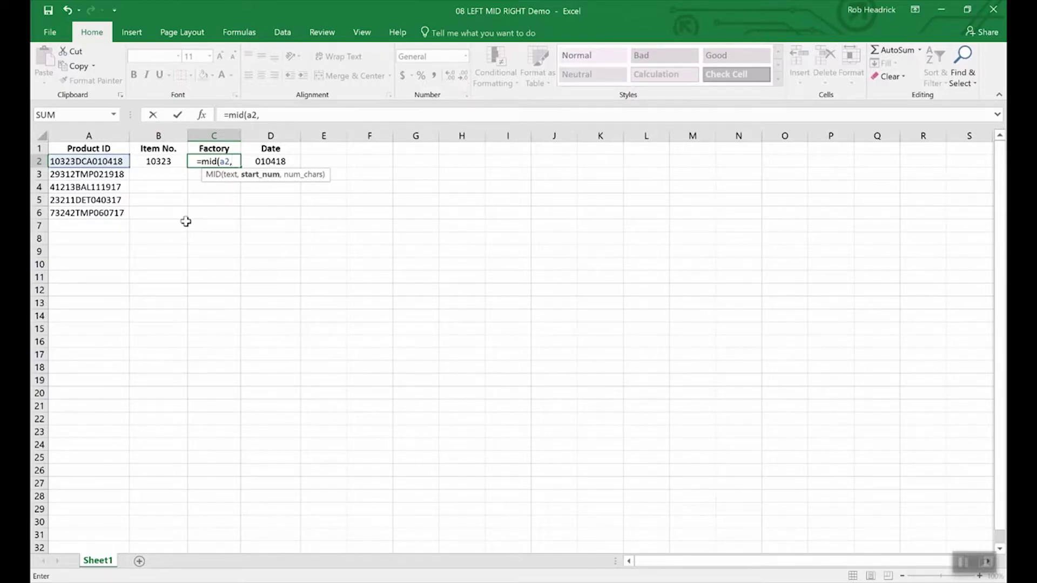
type("6")
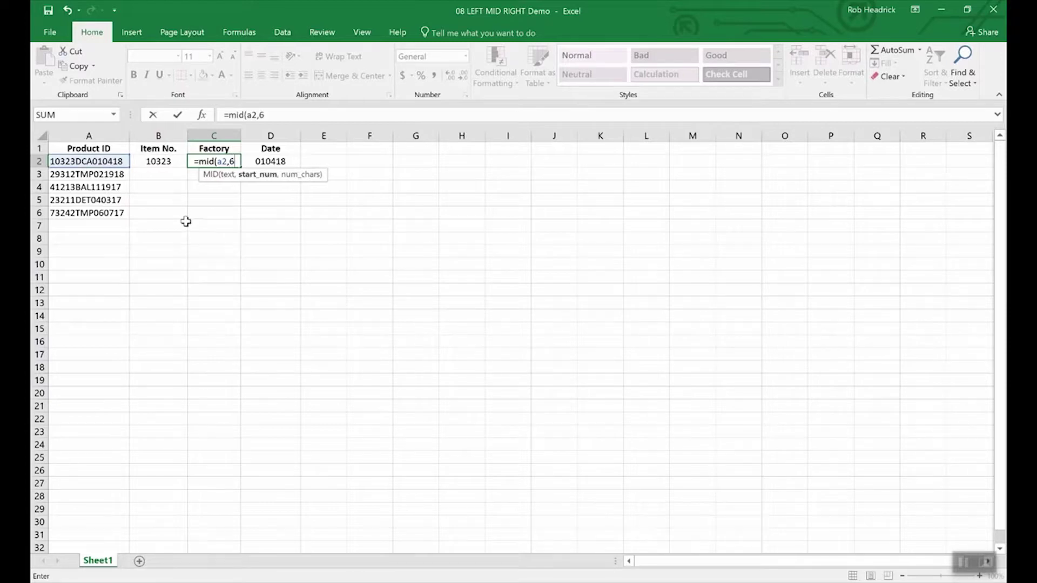
type(",")
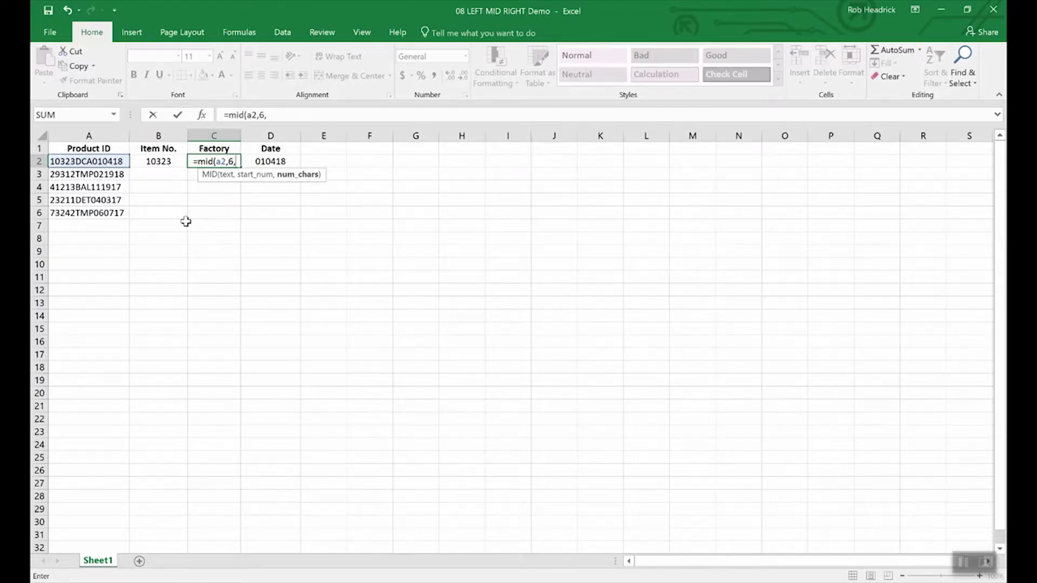
type("3")
key("Return")
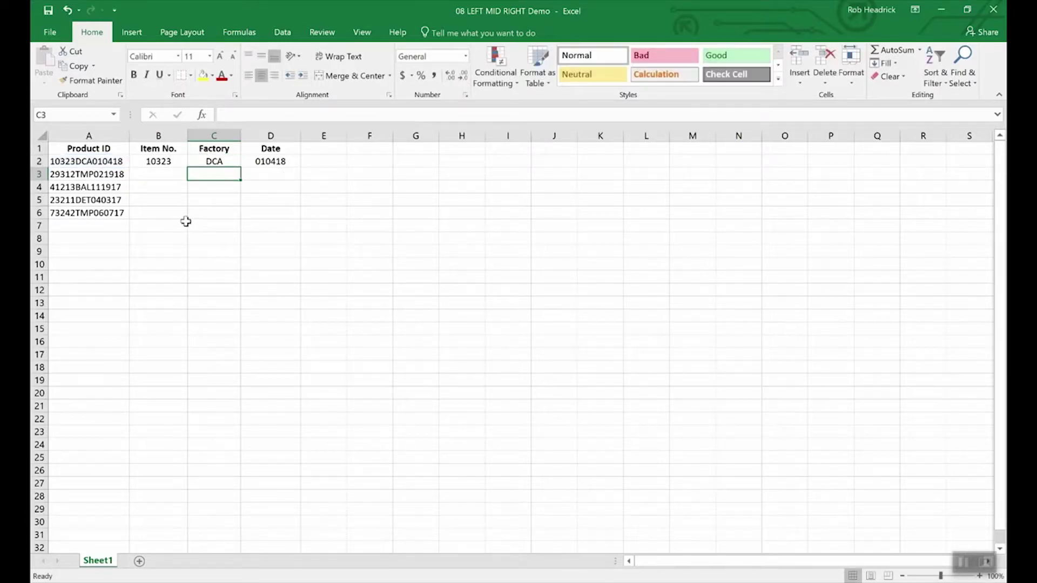
- Fill the C2 Factory formula down to C6, giving TMP, BAL, DET and TMP
left_click(219, 161)
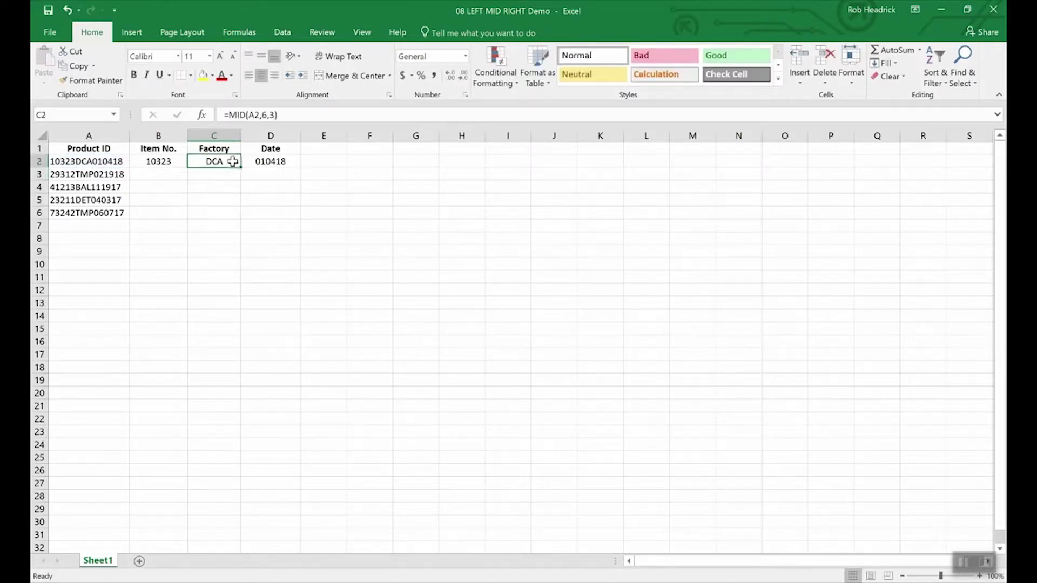
left_click_drag(239, 167, 236, 220)
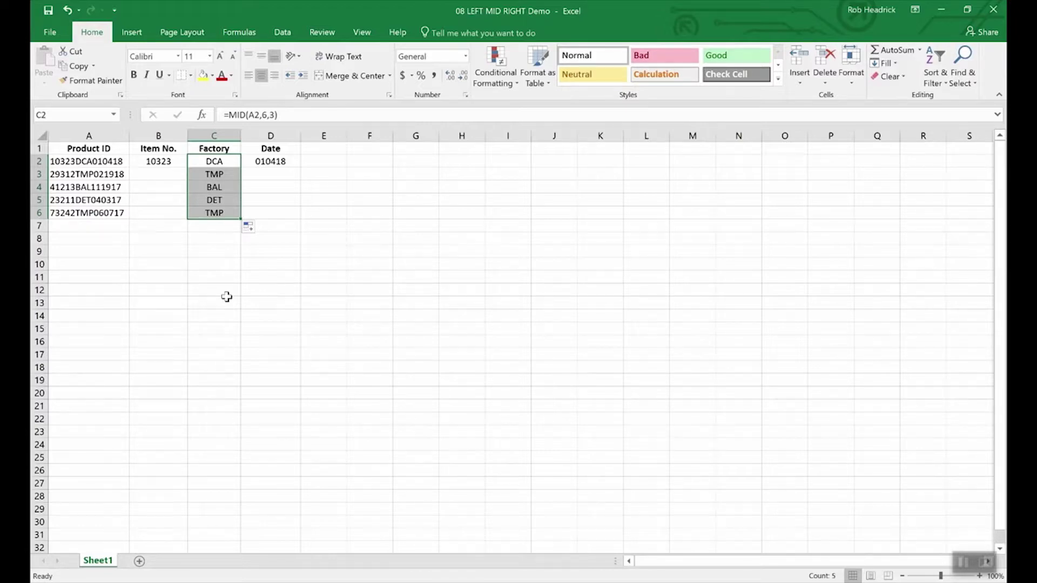
key("Left")
key("Left")
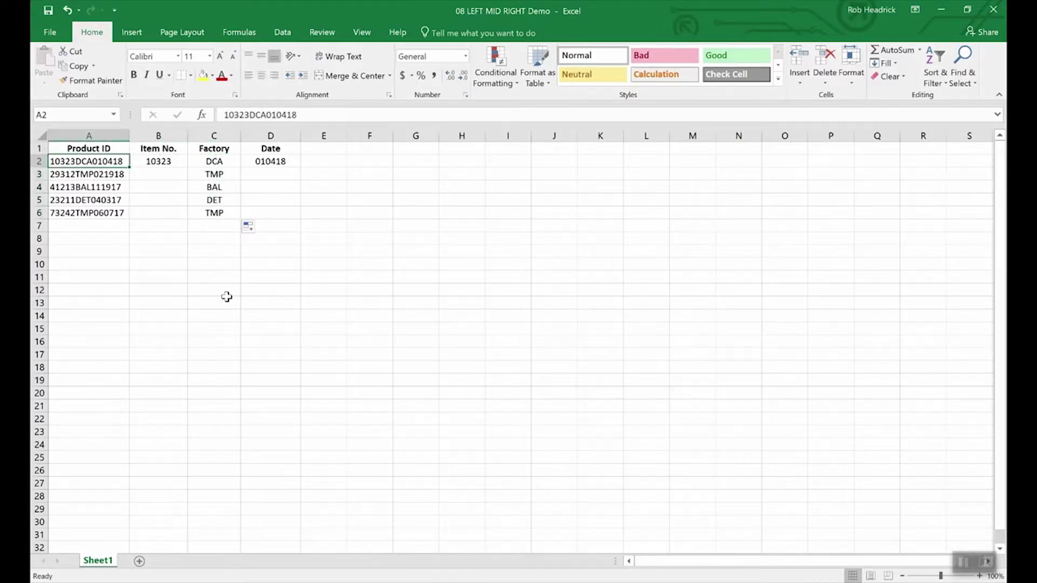
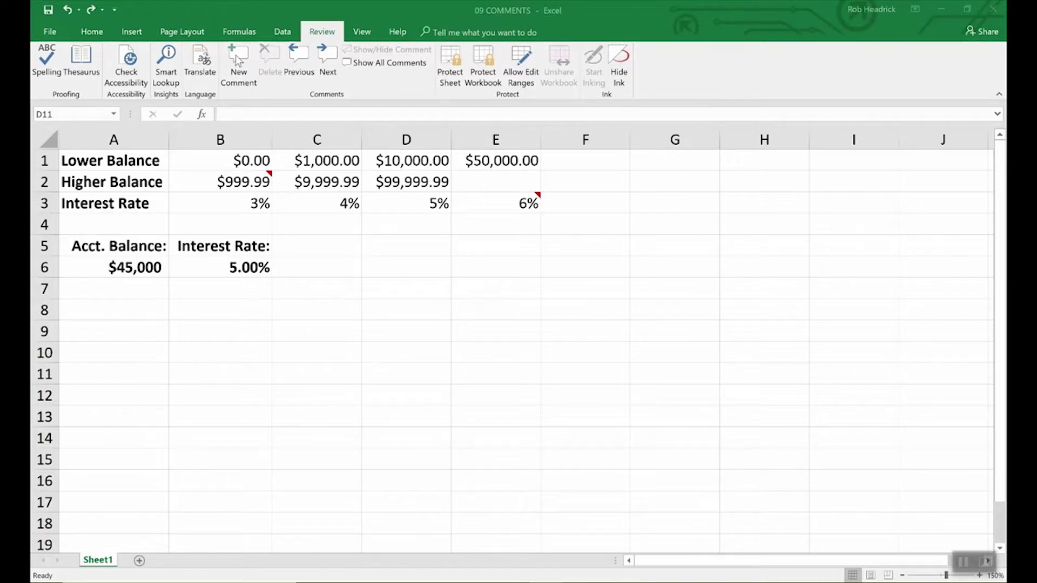
- Add the comment 'Remember to double check rates above.' to interest-rate cell B6
left_click(253, 268)
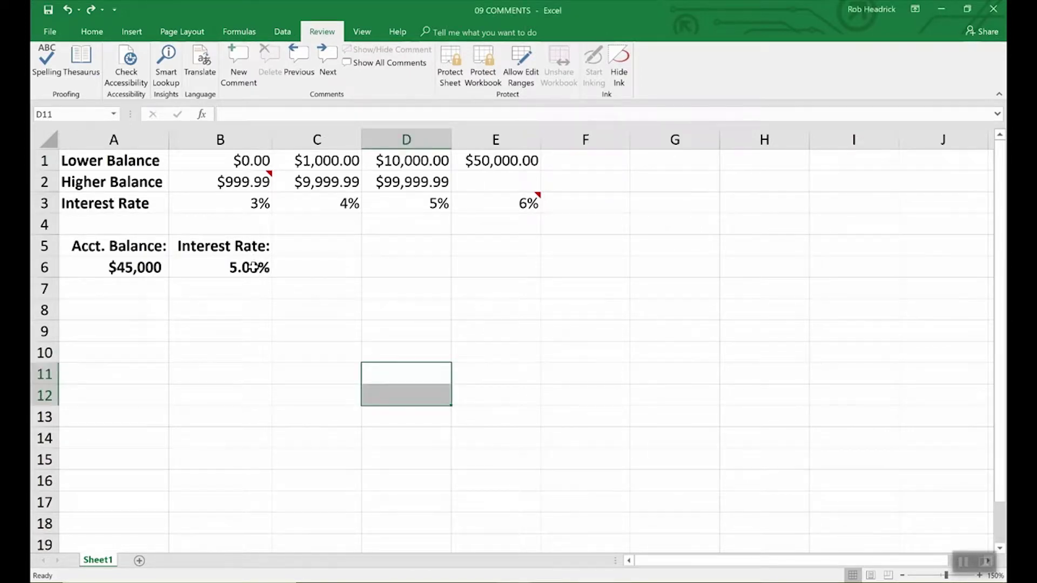
left_click(253, 267)
left_click(233, 69)
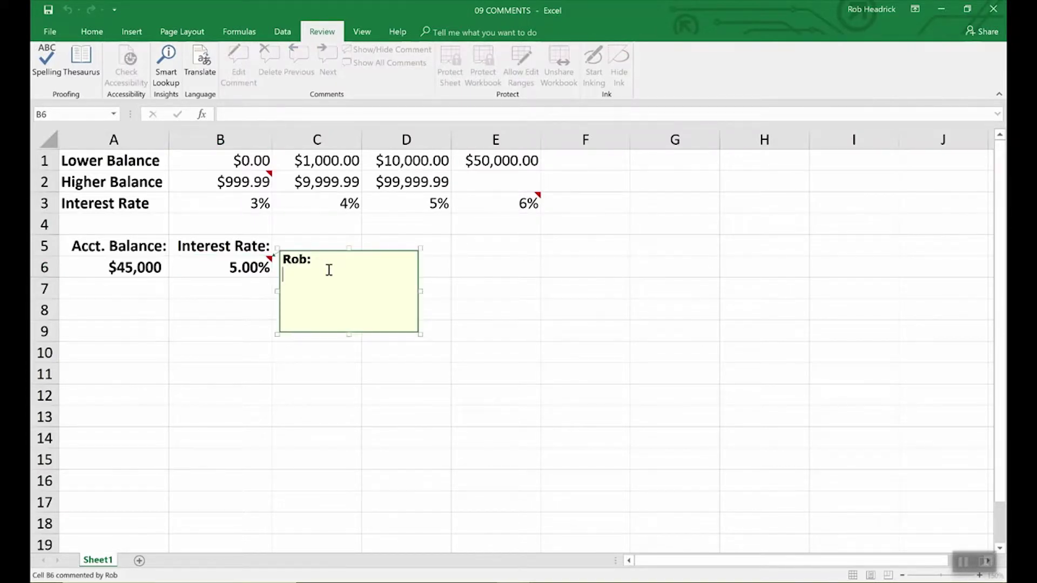
type("Remember to ")
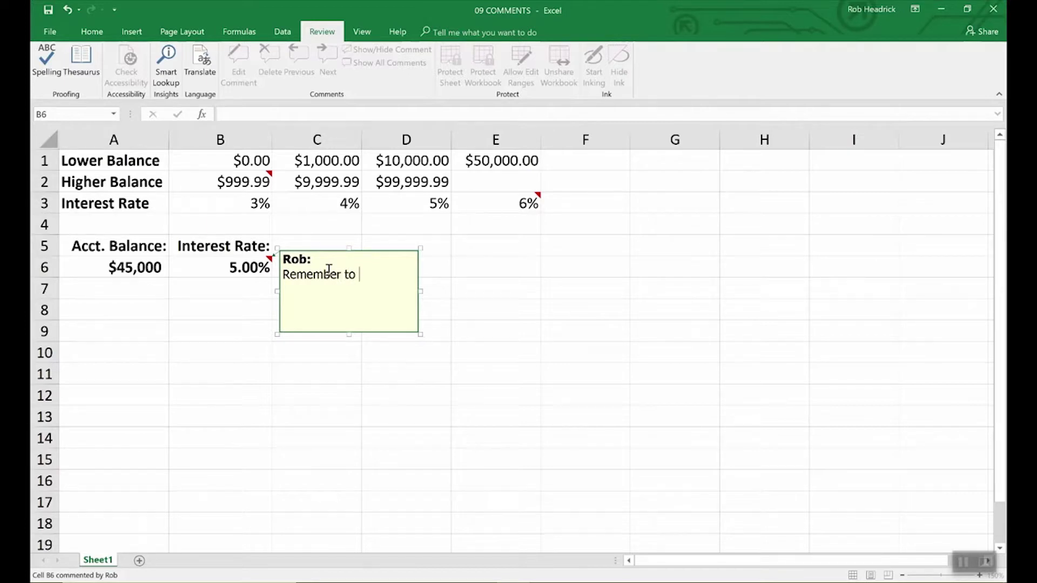
type("double check r")
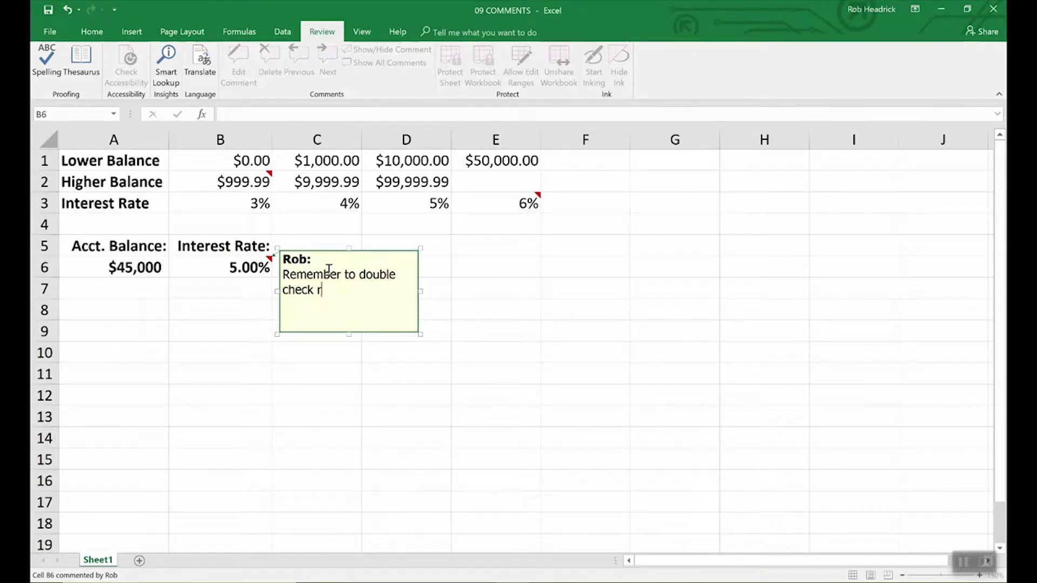
type("ates above.")
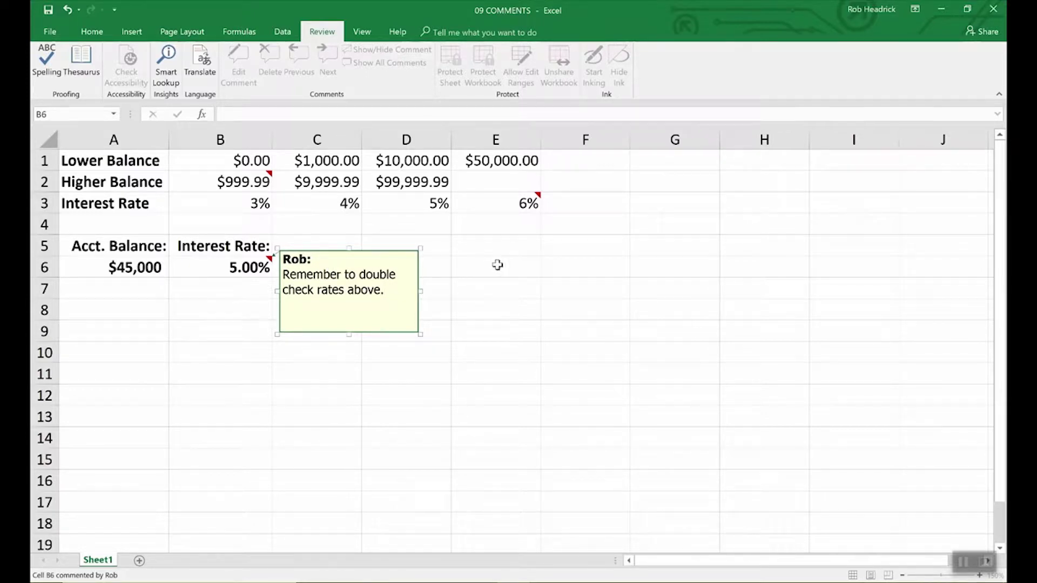
left_click(461, 267)
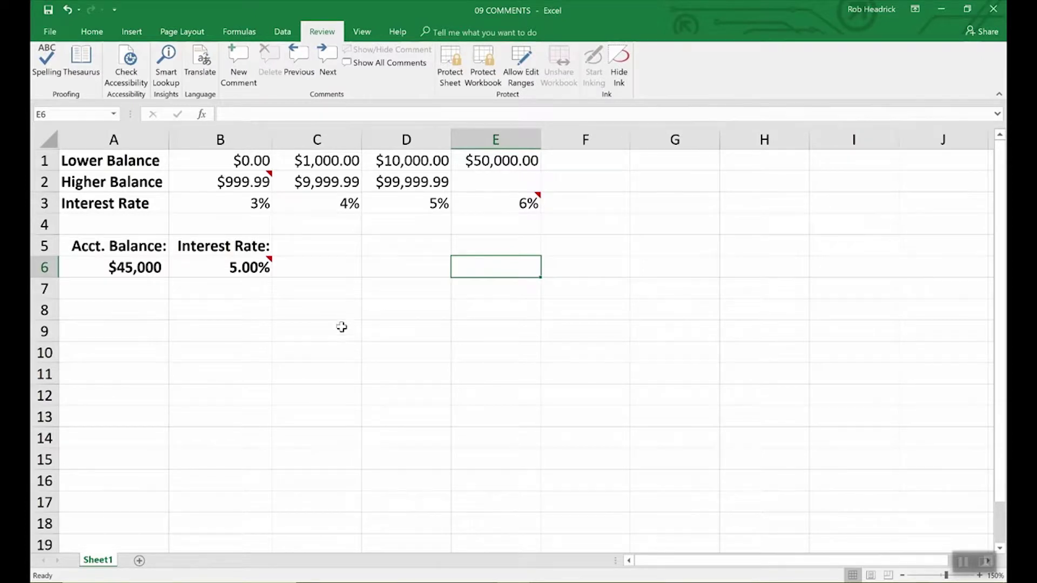
mouse_move(269, 263)
left_click(264, 266)
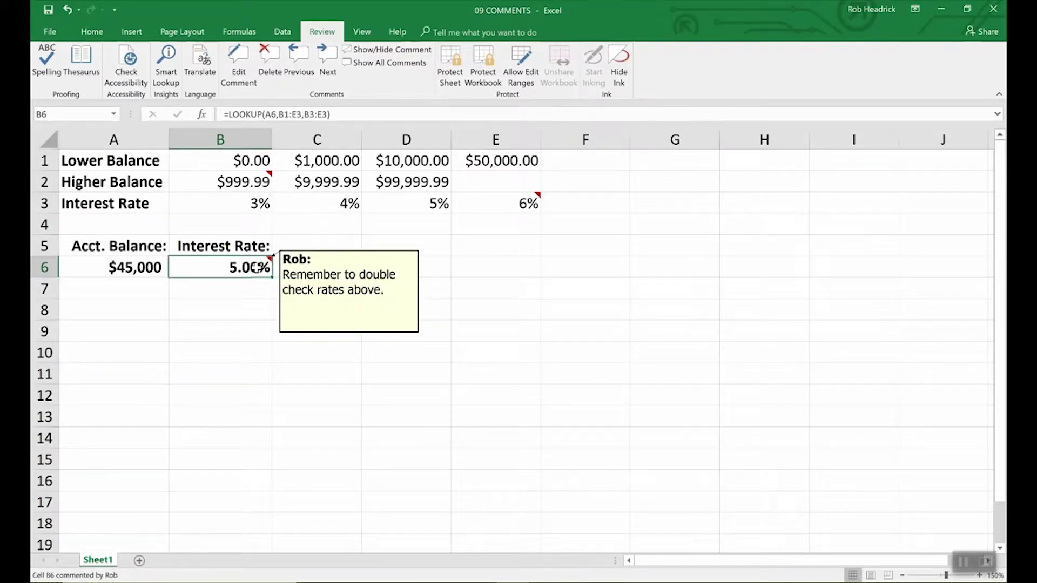
left_click(314, 283)
left_click(261, 268)
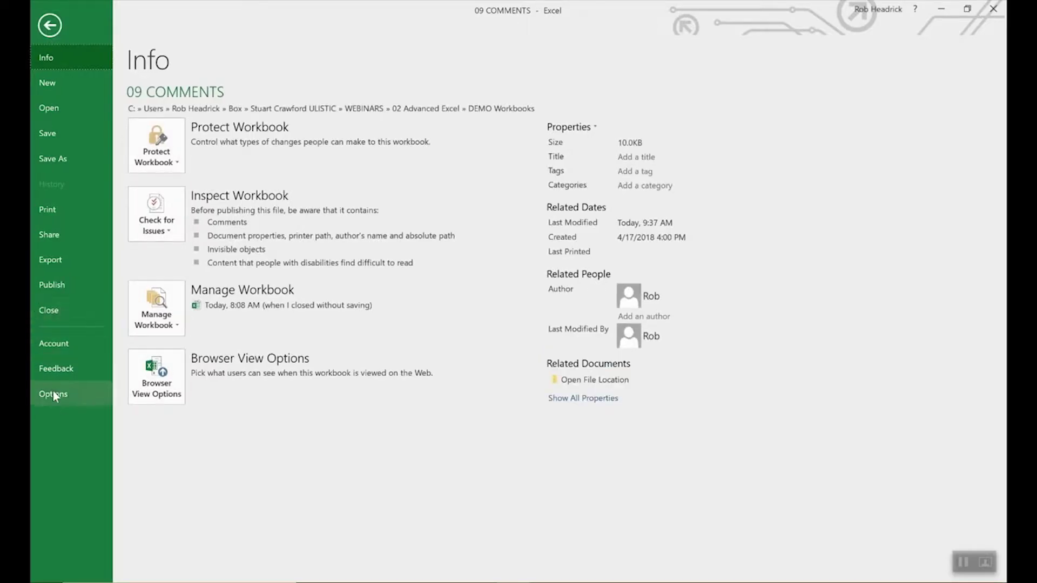
left_click(54, 390)
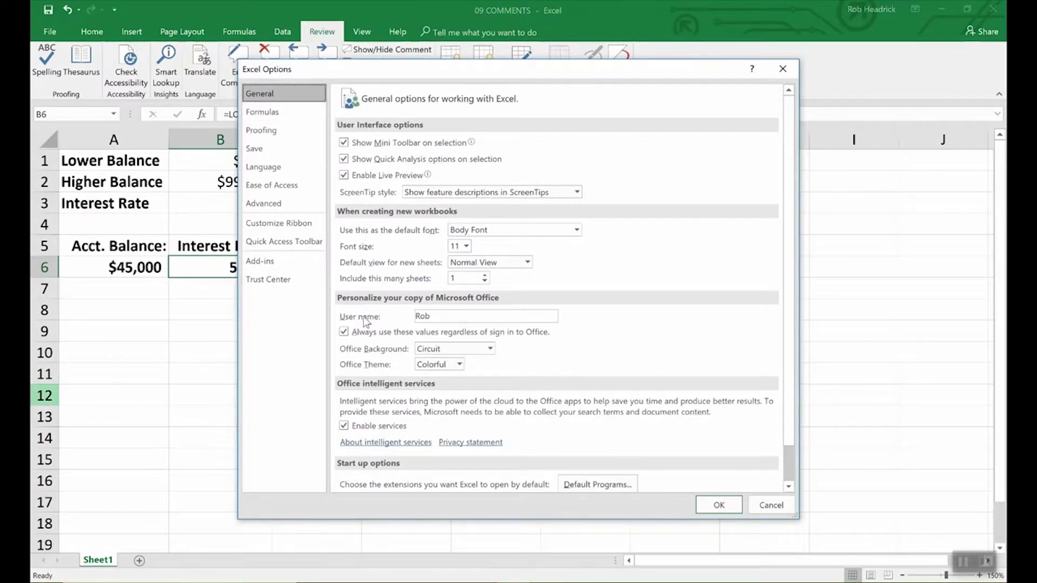
left_click(438, 319)
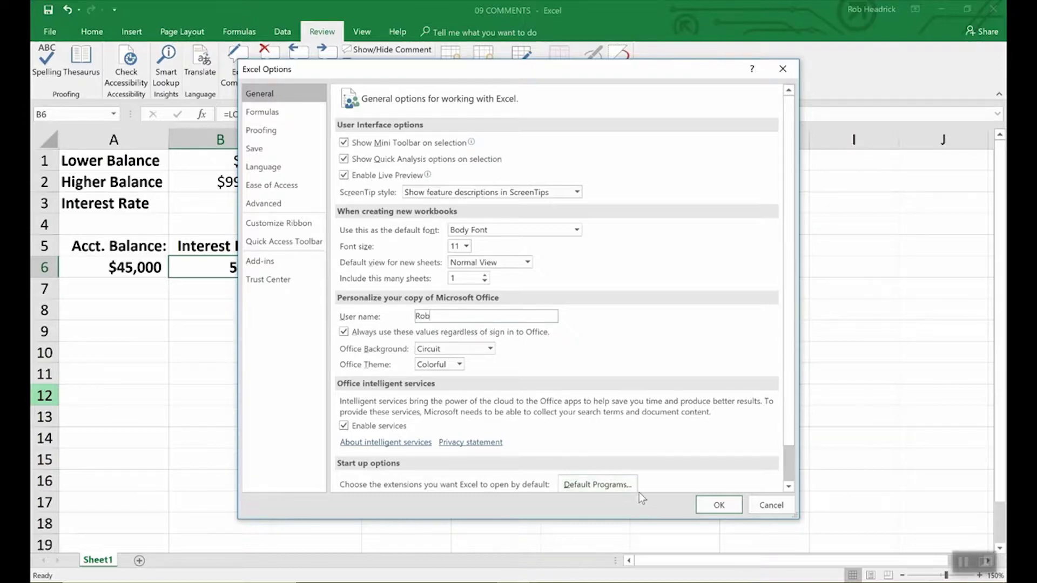
left_click(711, 503)
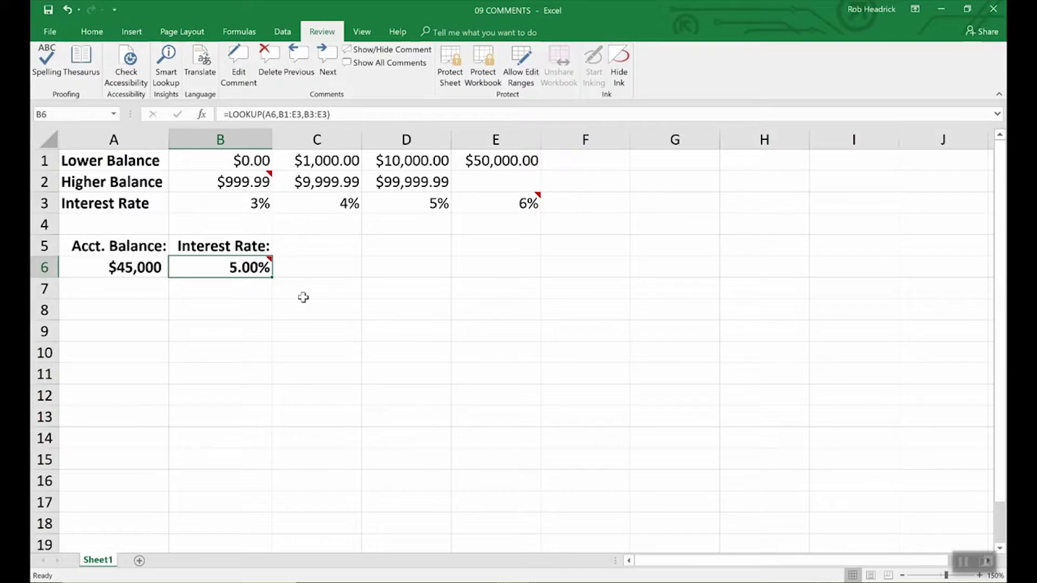
- Make B6's comment stay visible on the worksheet
left_click(391, 49)
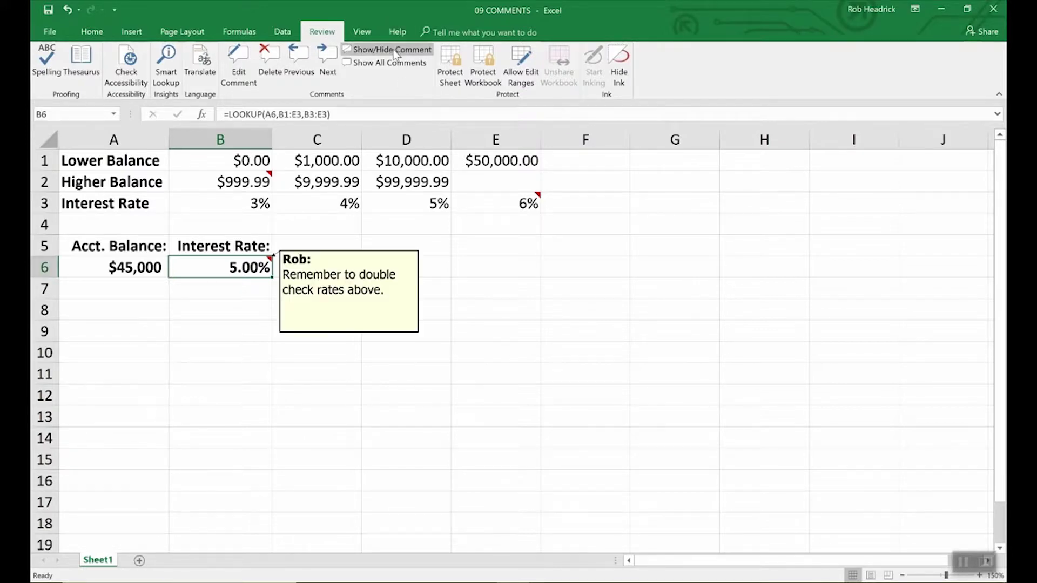
right_click(350, 291)
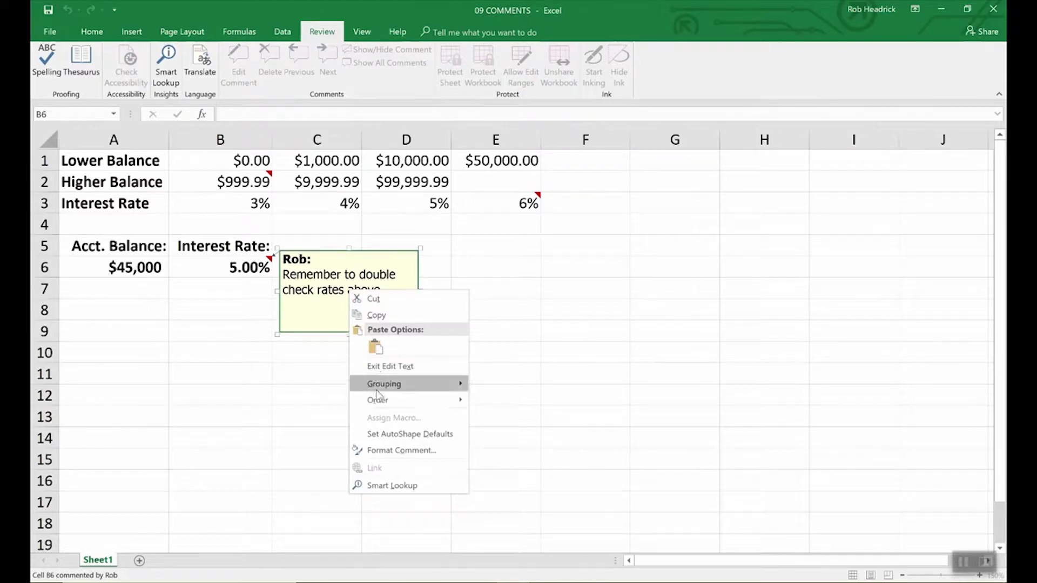
left_click(386, 451)
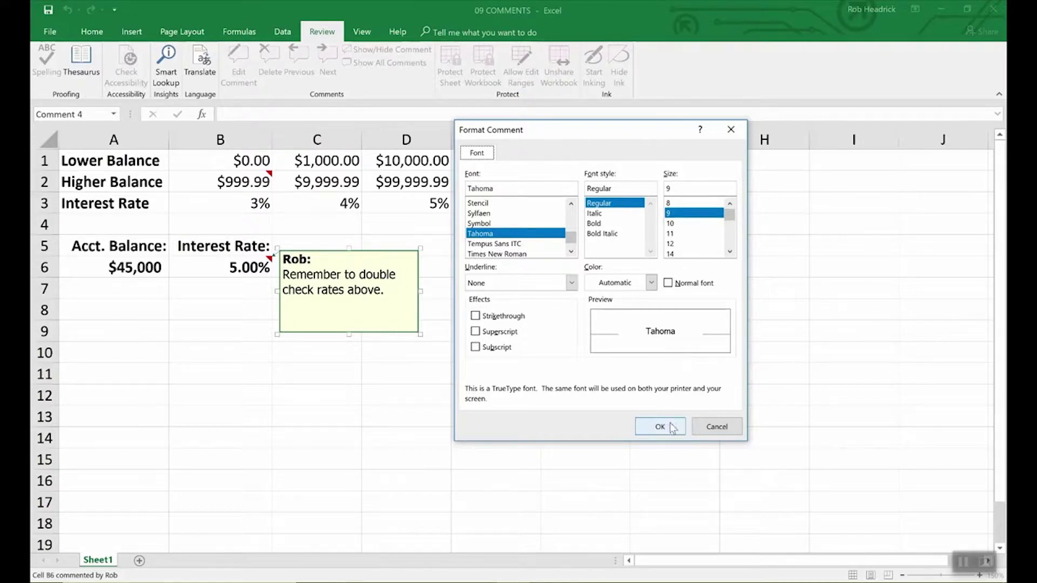
left_click(716, 427)
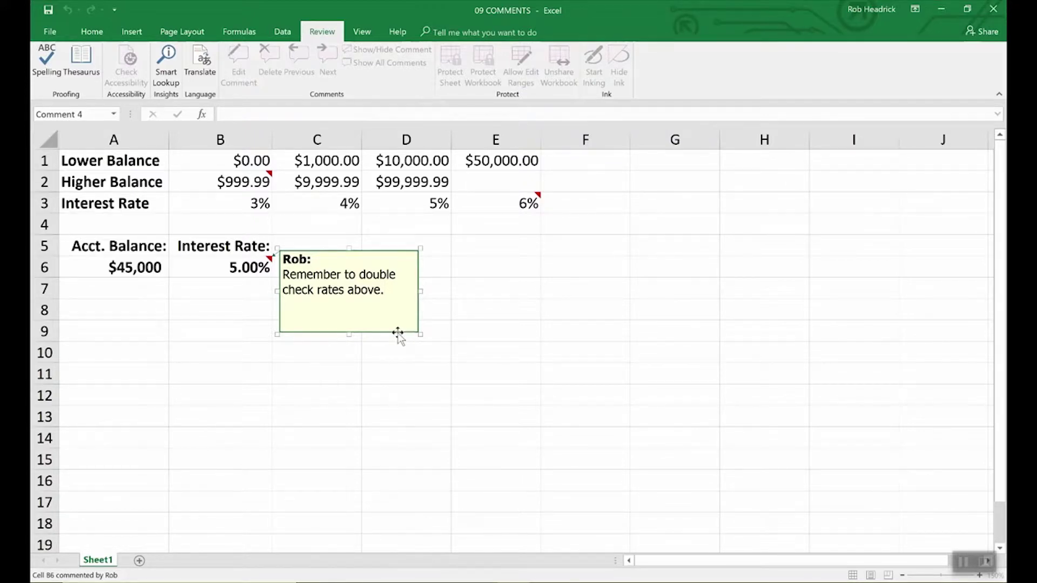
- Give B6's comment box a light turquoise fill
right_click(397, 333)
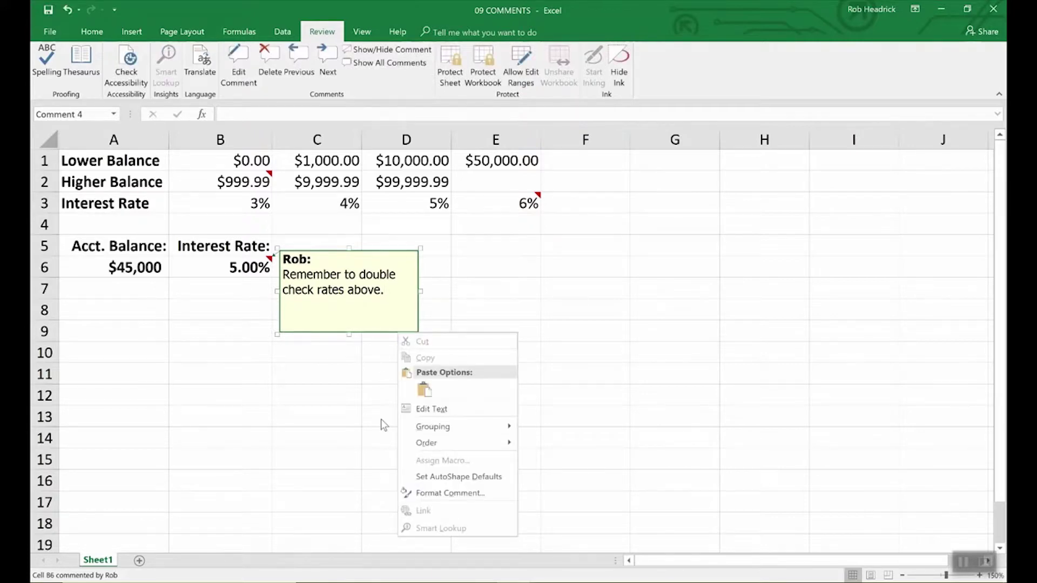
left_click(432, 493)
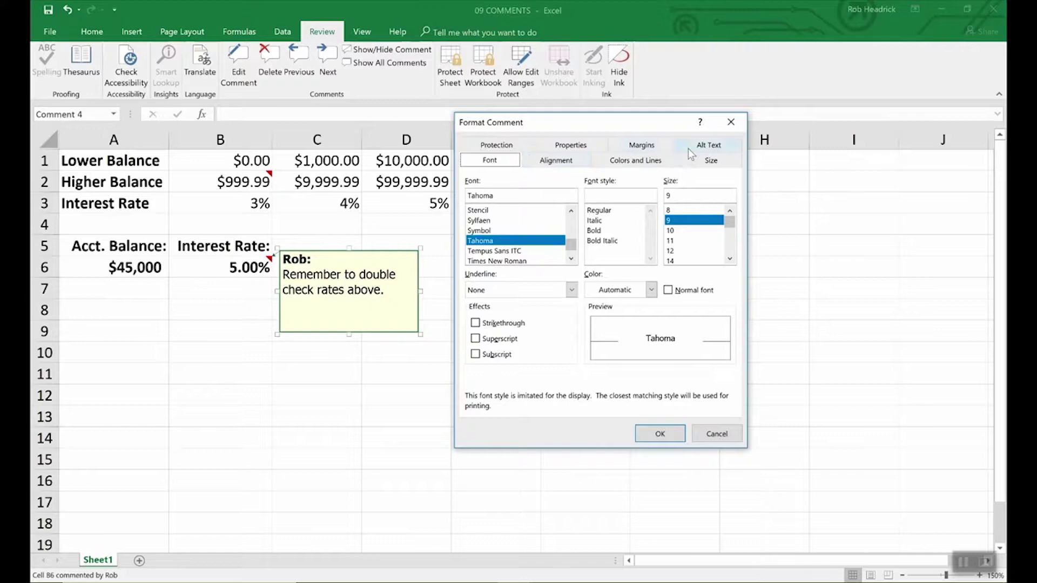
left_click(637, 162)
left_click(612, 199)
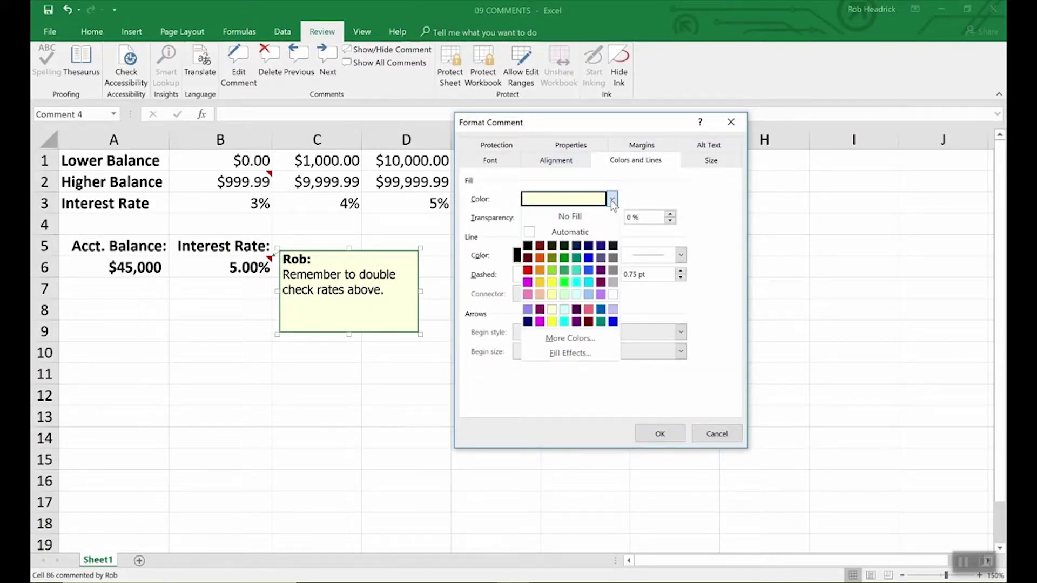
left_click(576, 295)
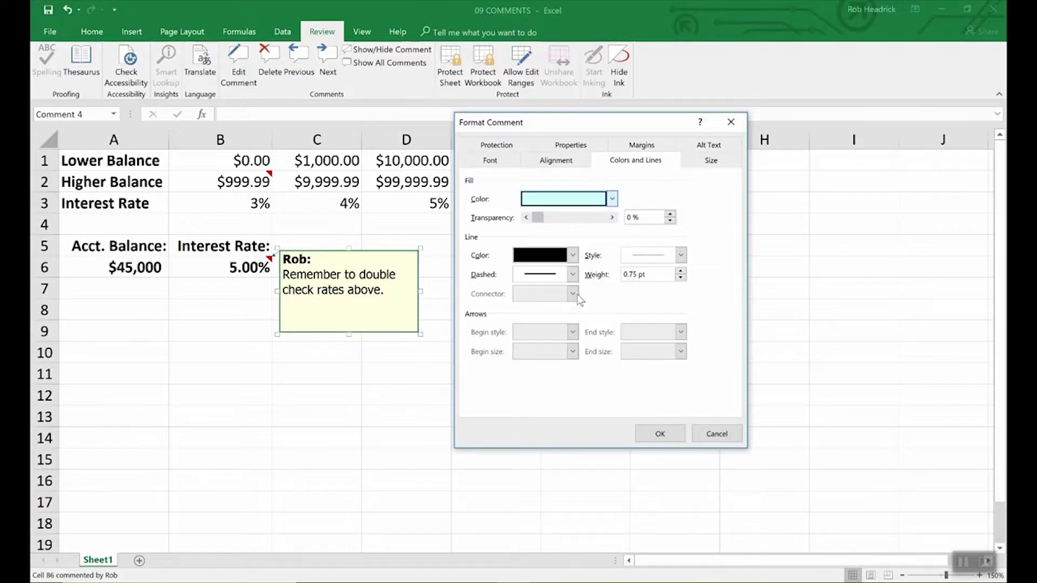
left_click(675, 435)
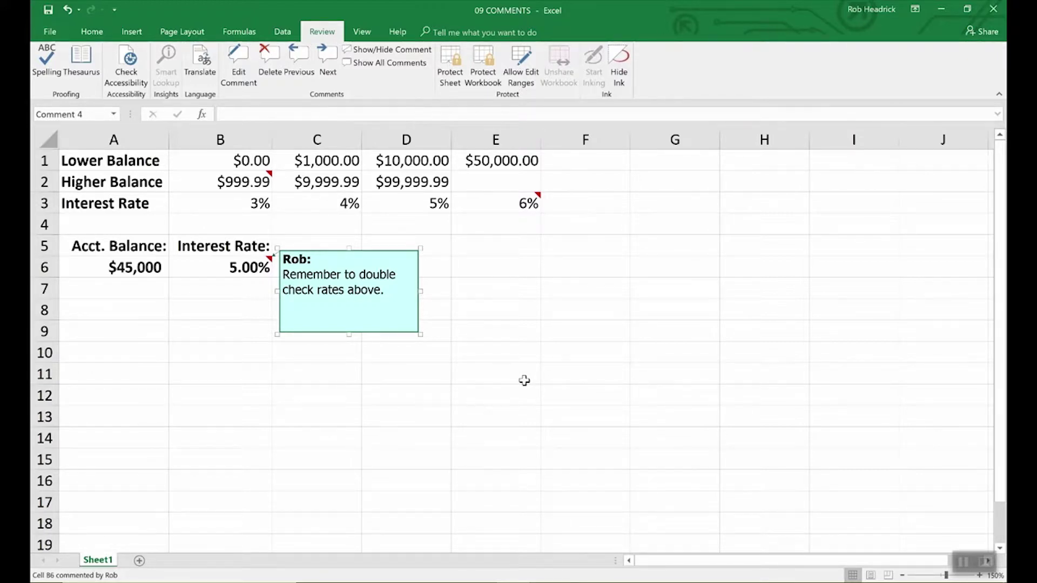
- Check the comments on B2 and E3, then display all comments on the sheet
left_click(524, 381)
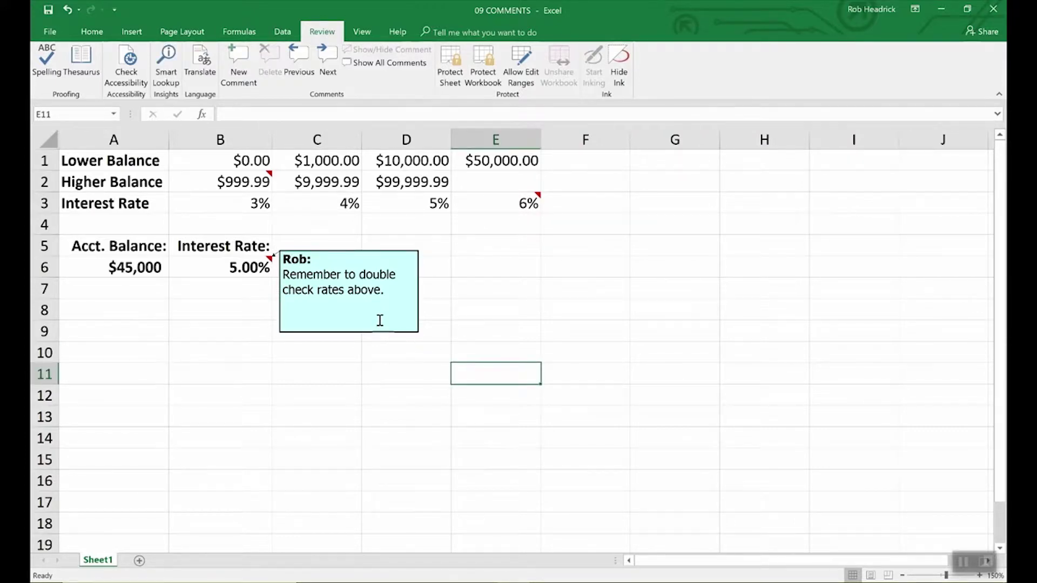
left_click(248, 183)
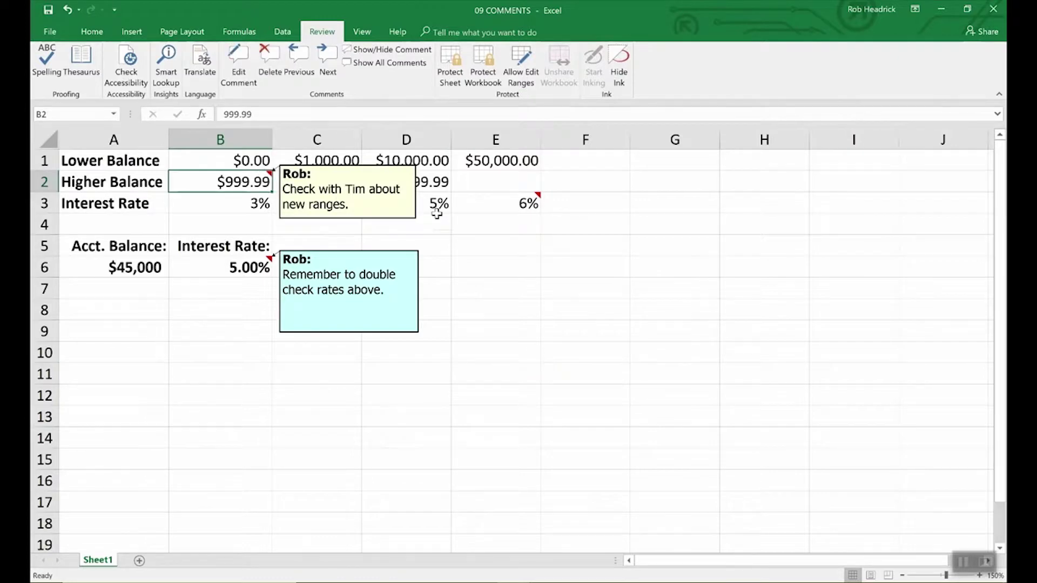
left_click(511, 213)
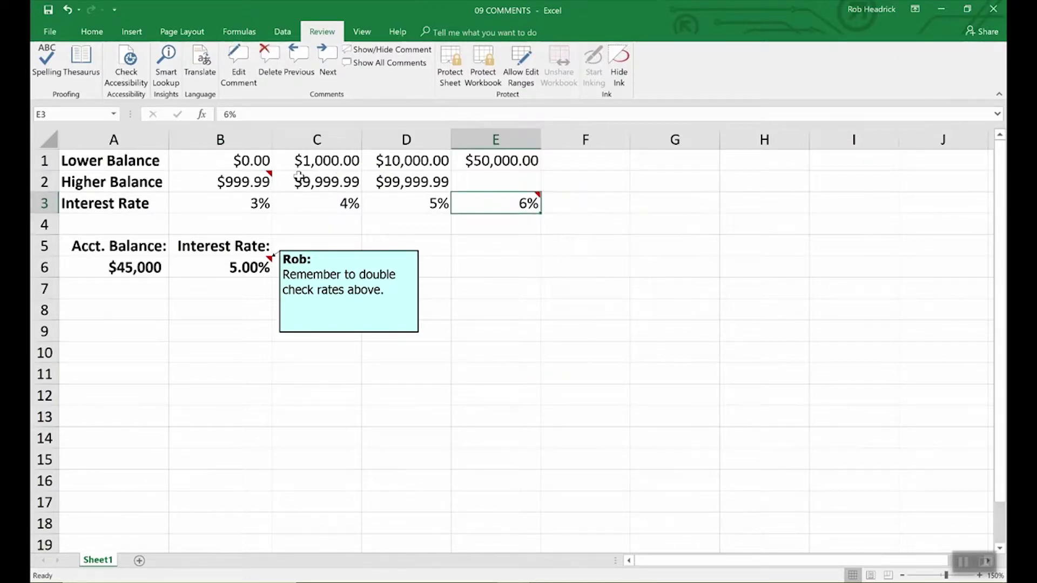
mouse_move(495, 207)
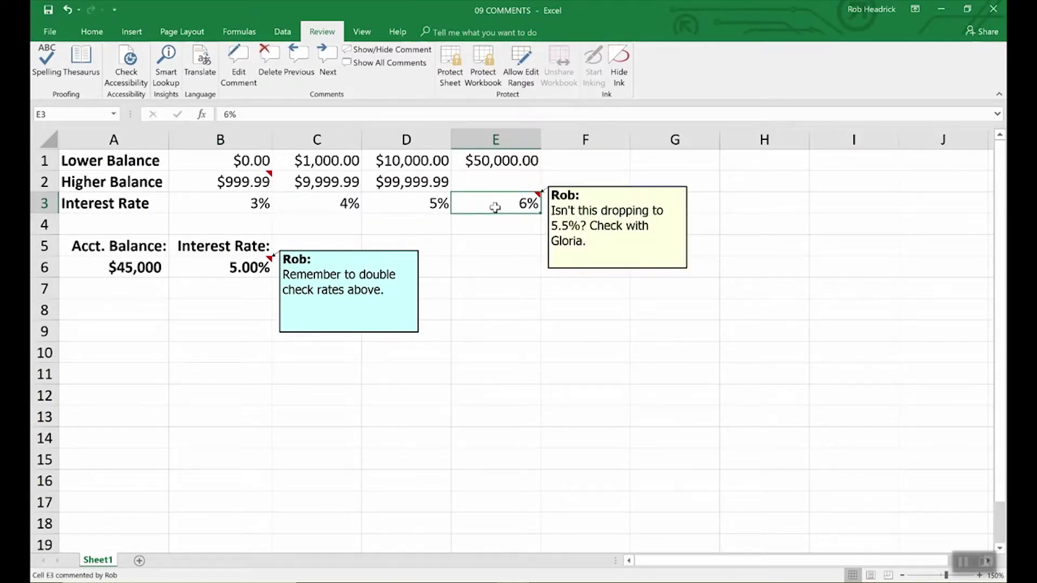
left_click(241, 183)
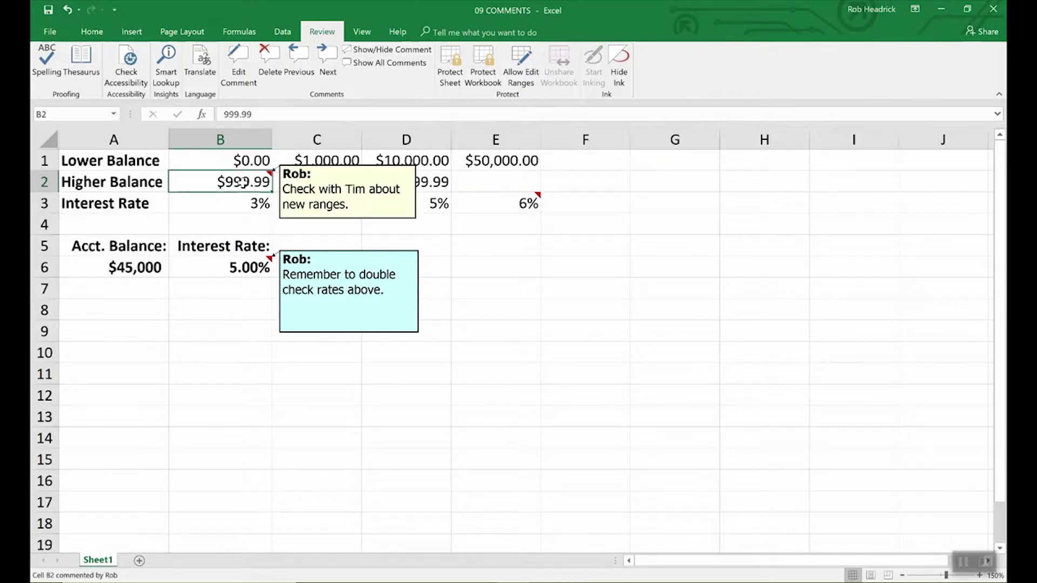
left_click(402, 65)
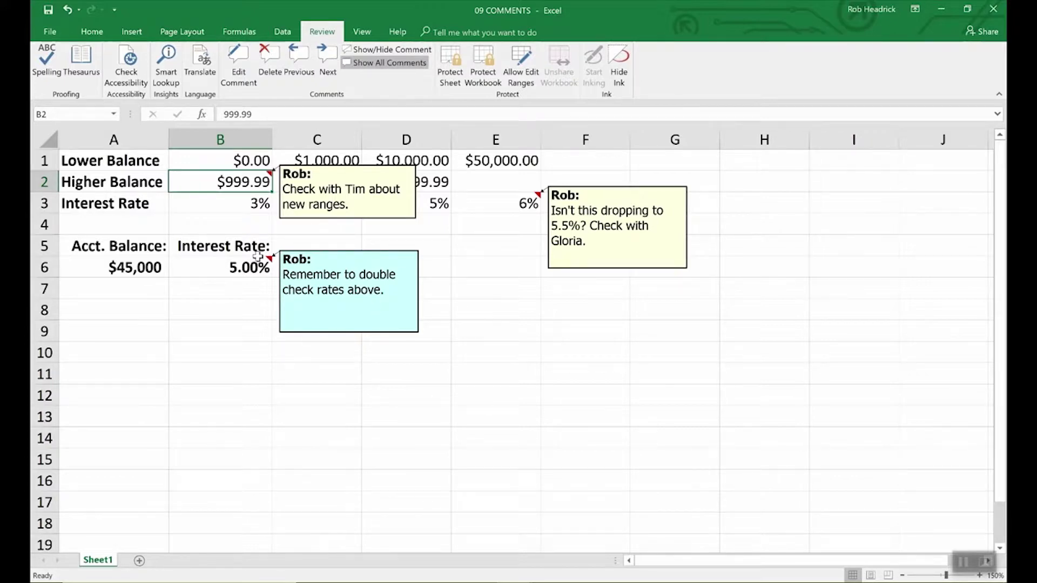
- Delete the comments on B6 and B2, leaving only E3's comment showing
left_click(241, 268)
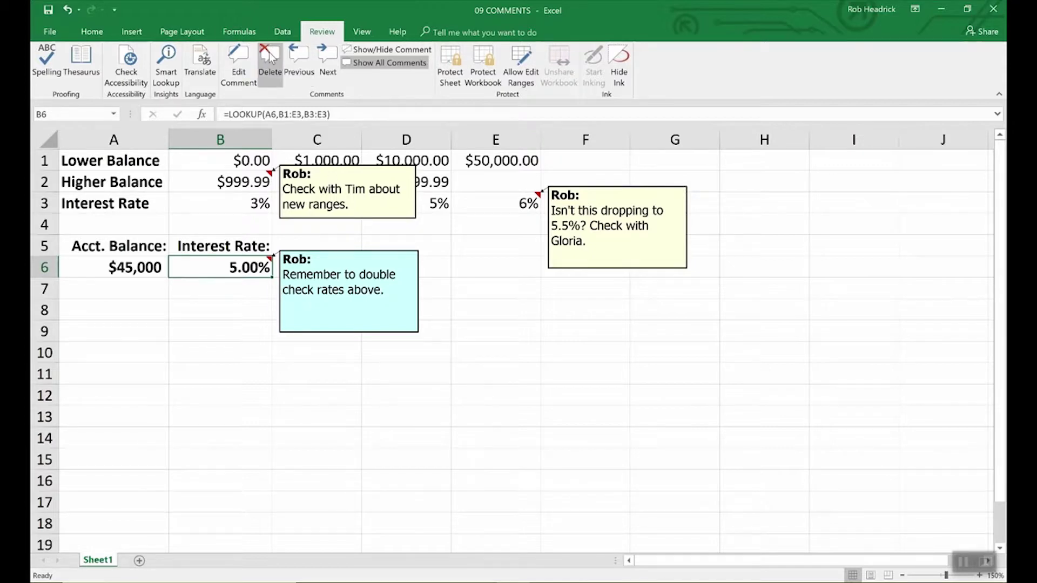
left_click(270, 57)
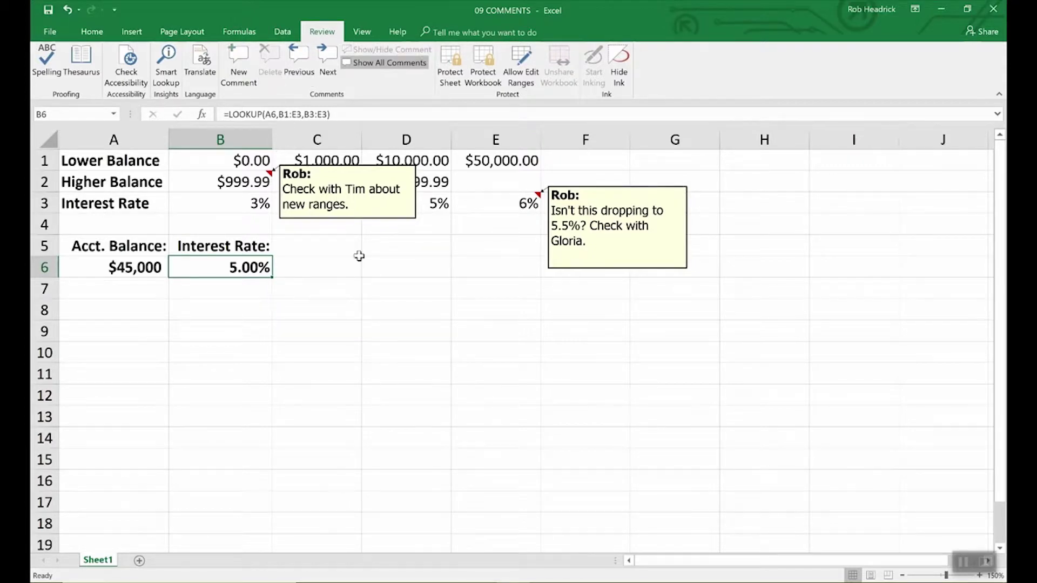
left_click(379, 220)
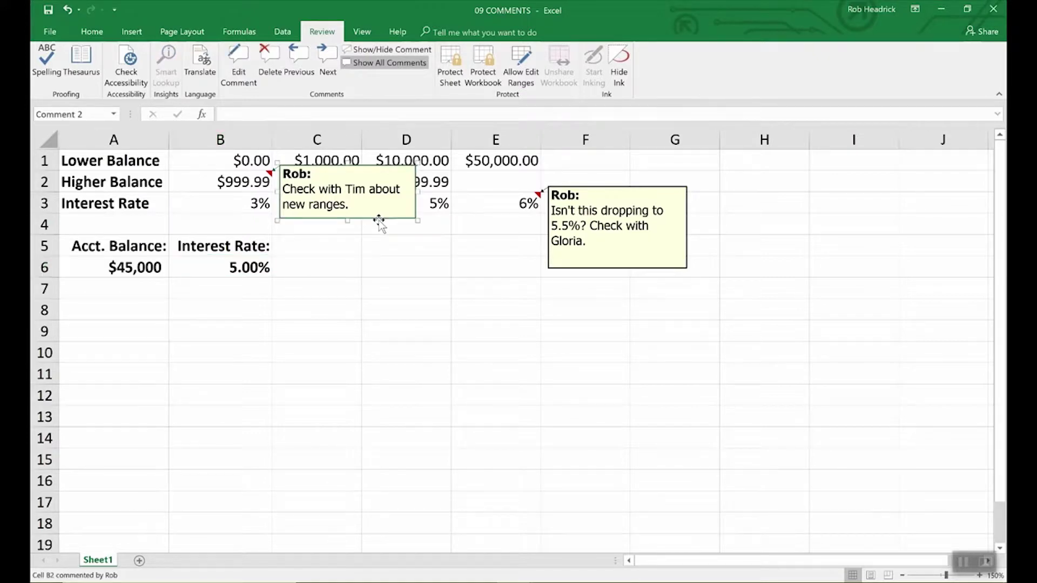
key("Delete")
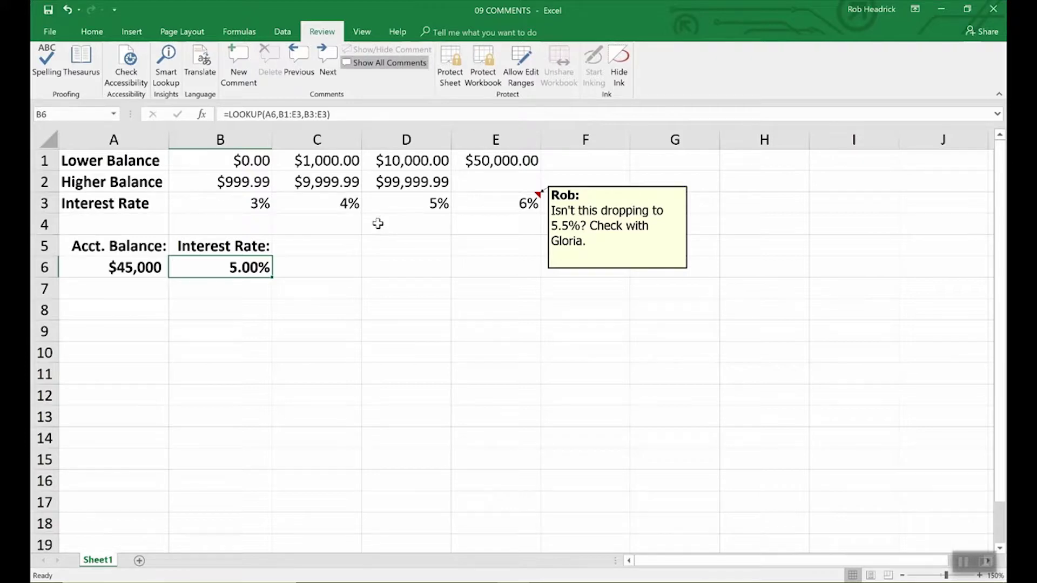
left_click(605, 268)
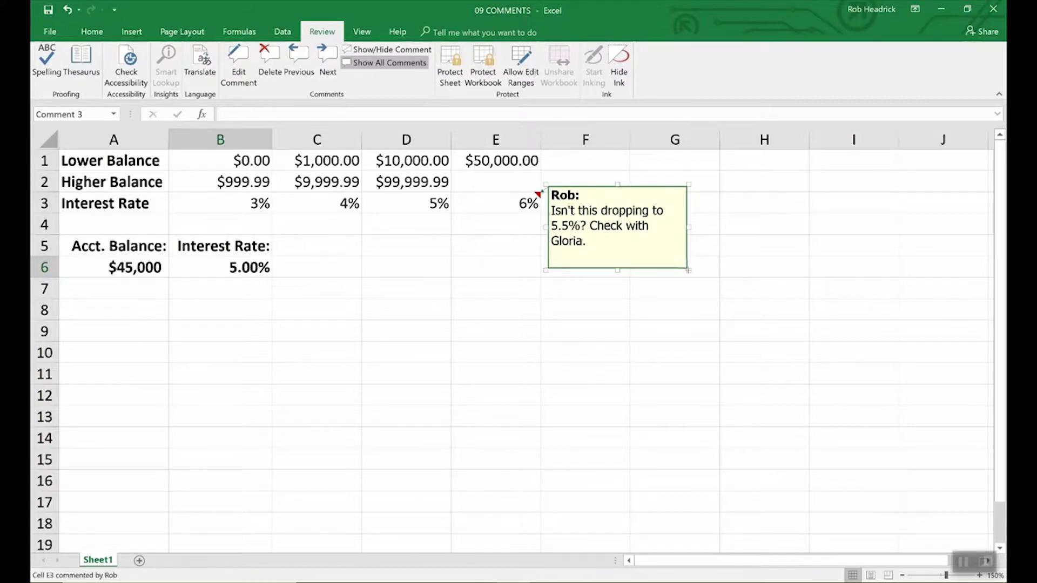
- Shrink E3's comment box so it fits its text
left_click_drag(688, 270, 798, 404)
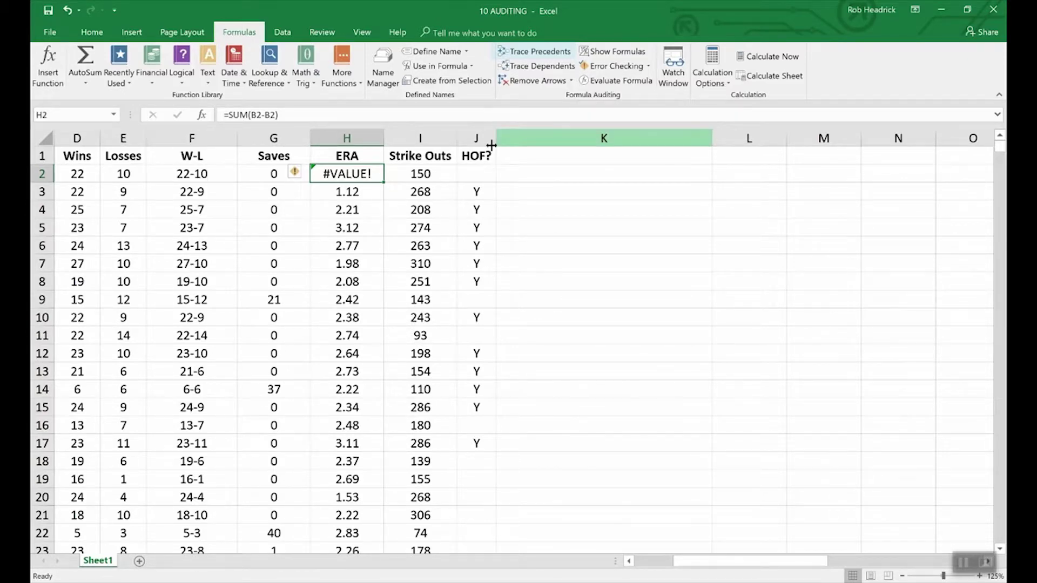
- Trace the precedents of the W-L result in F2
left_click(205, 174)
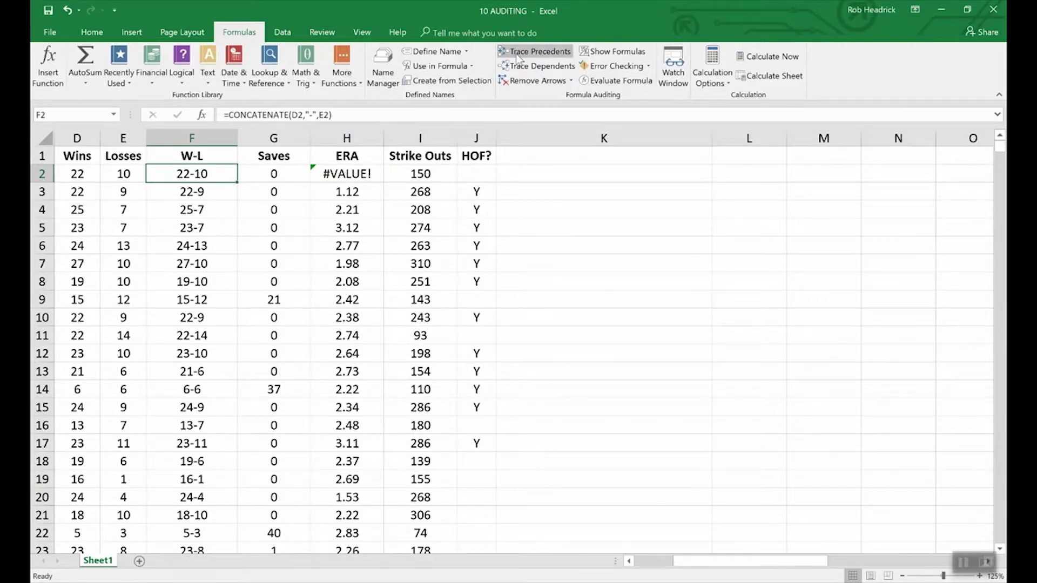
left_click(528, 54)
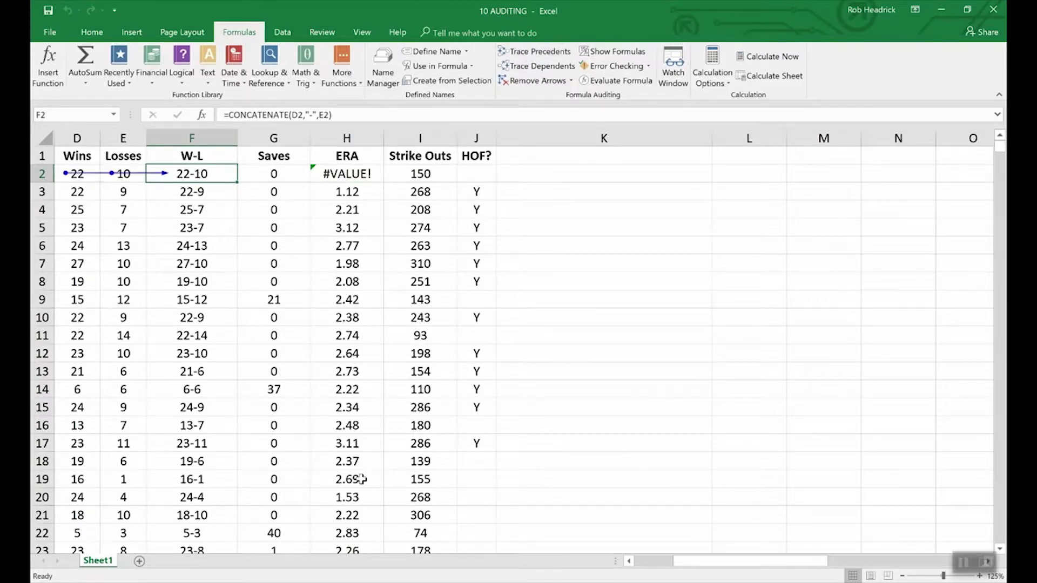
left_click_drag(721, 559, 684, 561)
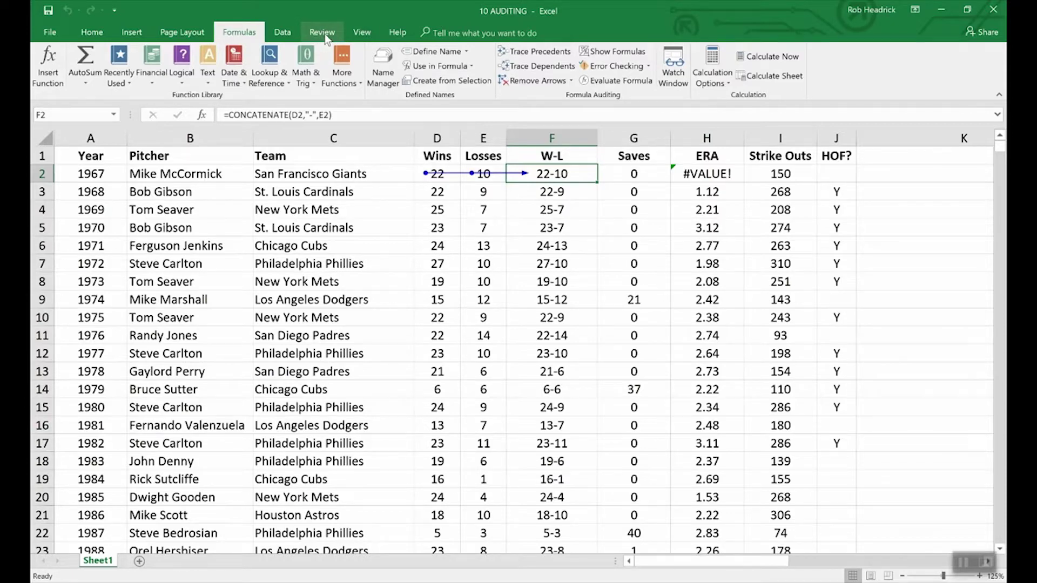
- Switch to the 09 COMMENTS workbook
left_click(361, 33)
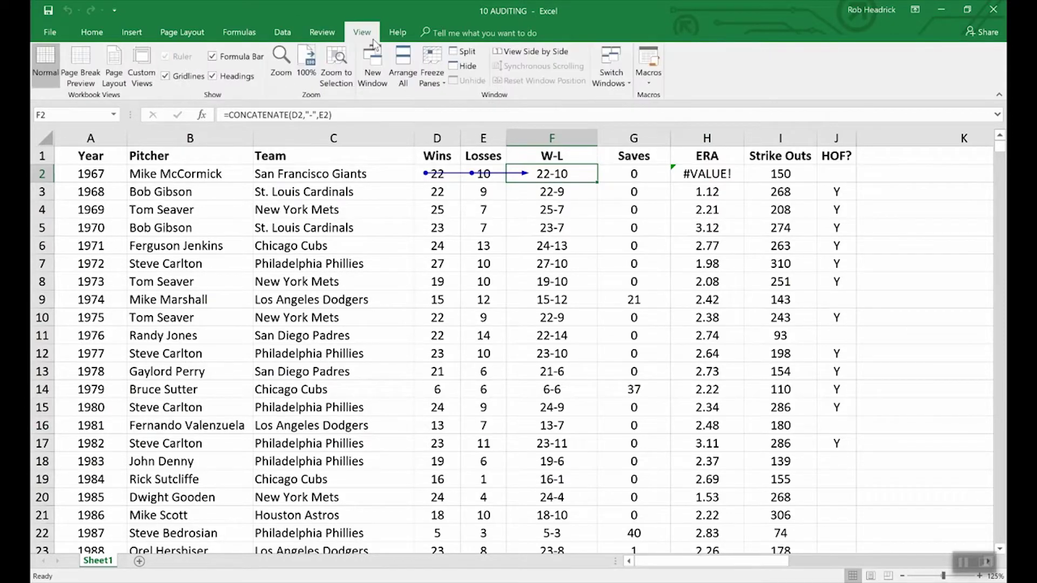
left_click(621, 71)
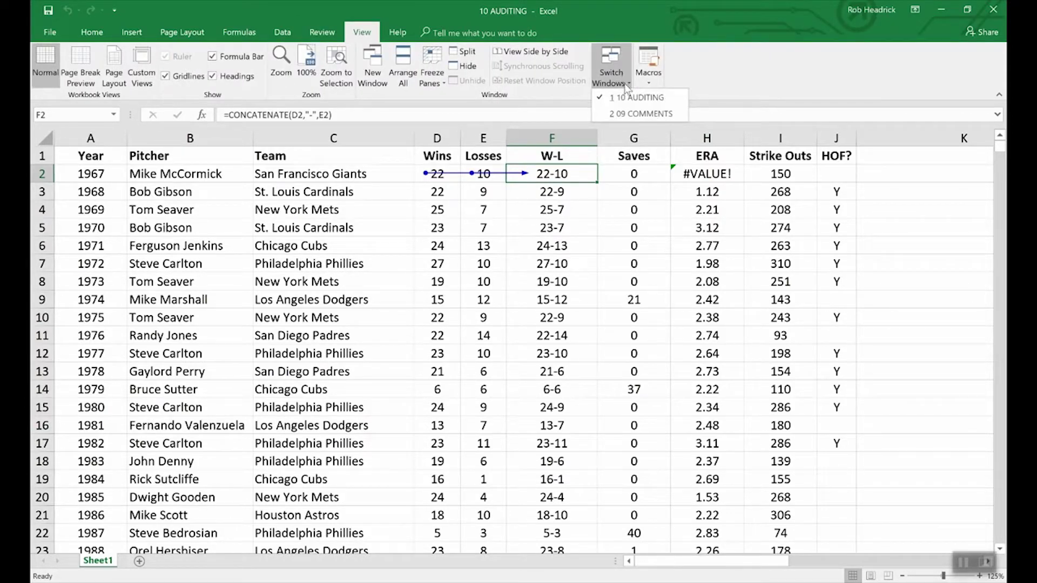
left_click(637, 114)
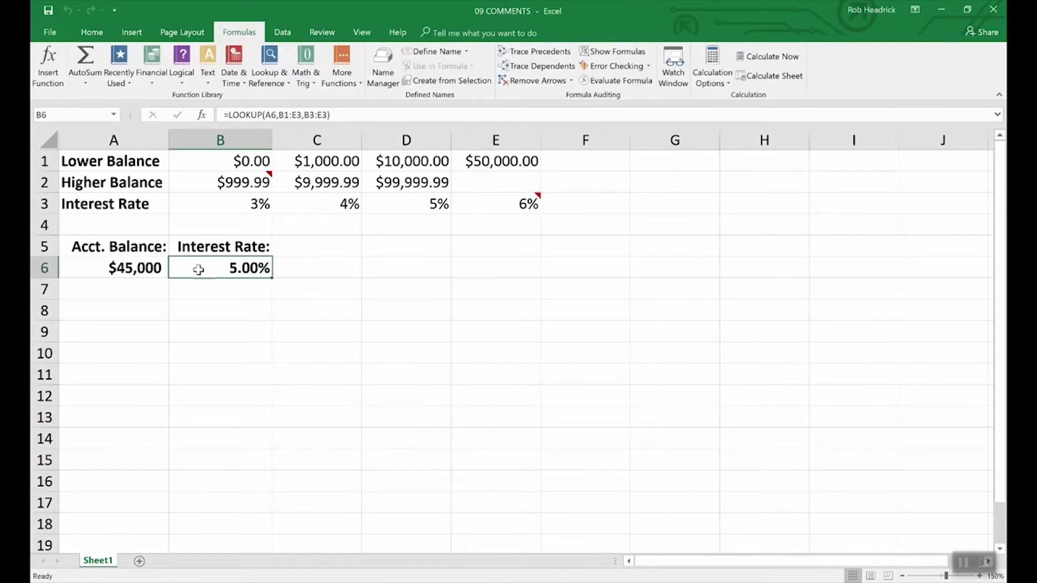
- Trace B6's precedents from A6 and B1:E3, then remove the arrows
left_click(556, 56)
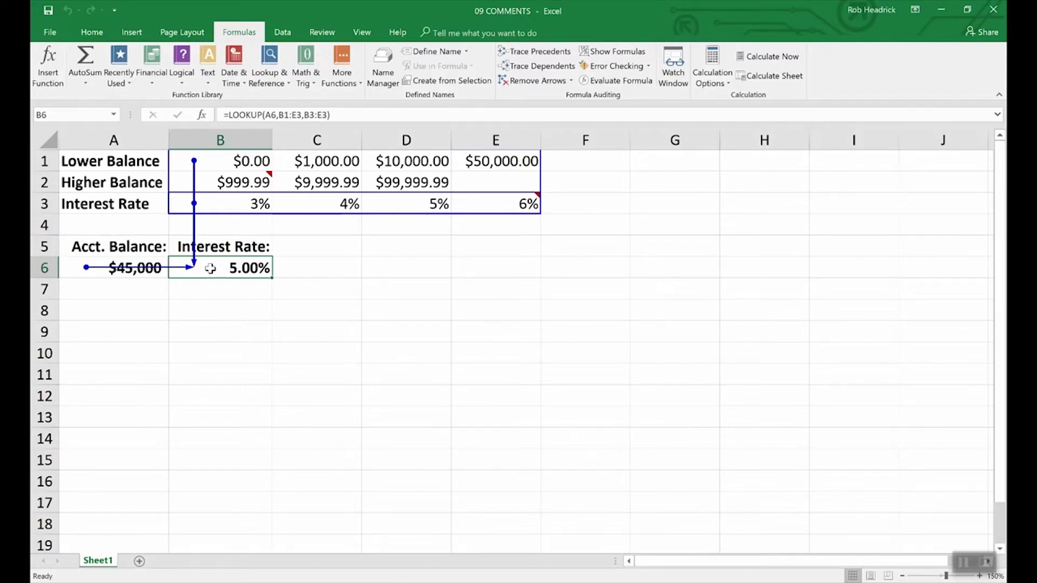
left_click(536, 81)
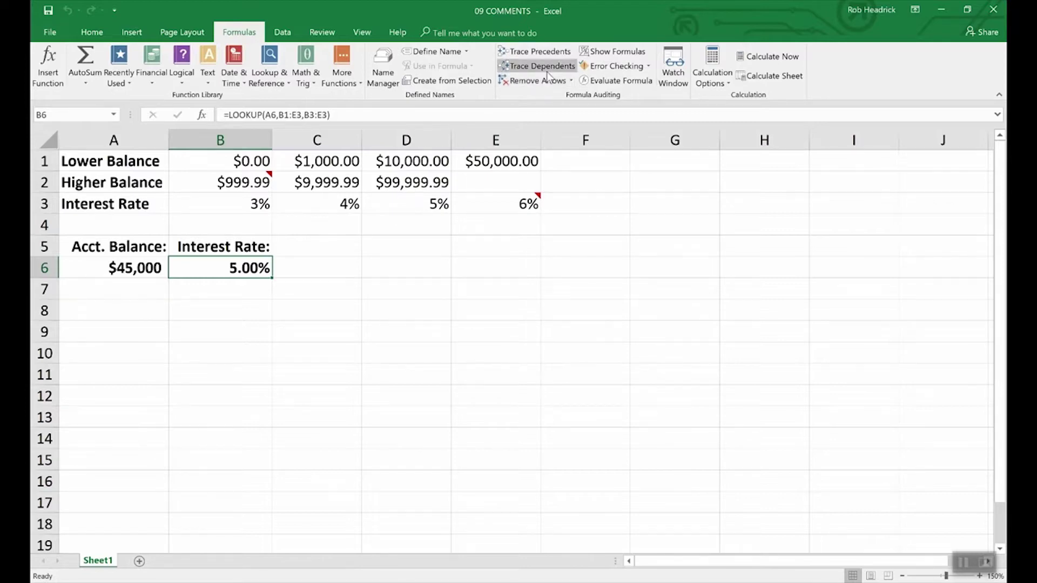
- Return to the 10 AUDITING workbook and remove F2's trace arrows
left_click(362, 33)
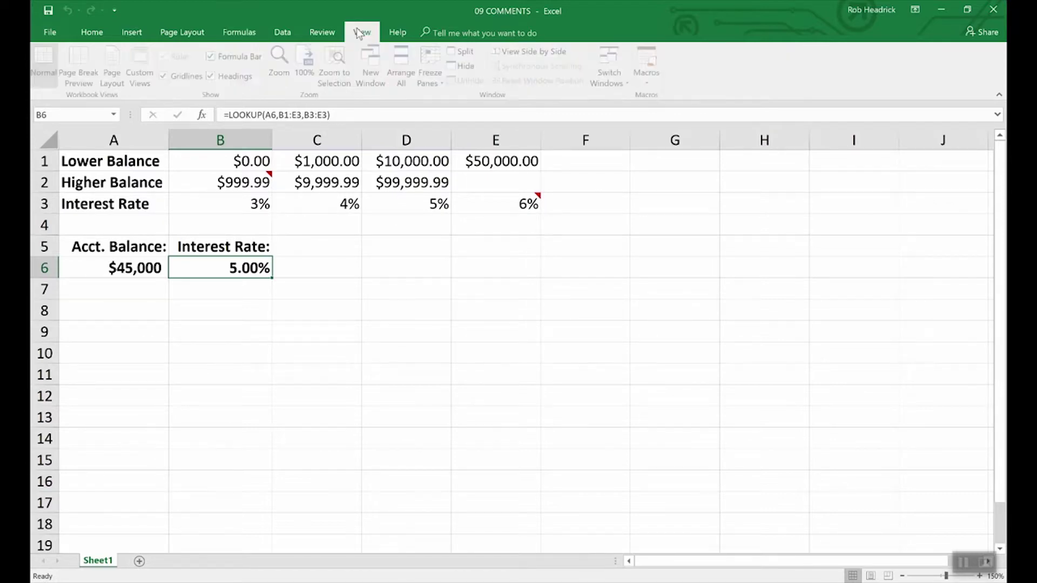
left_click(610, 69)
left_click(619, 97)
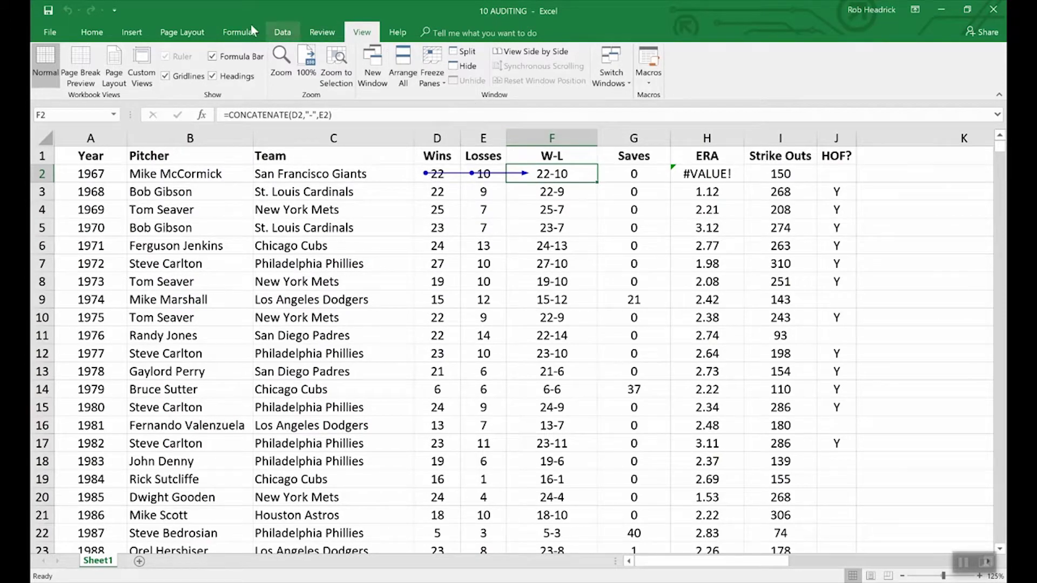
left_click(236, 37)
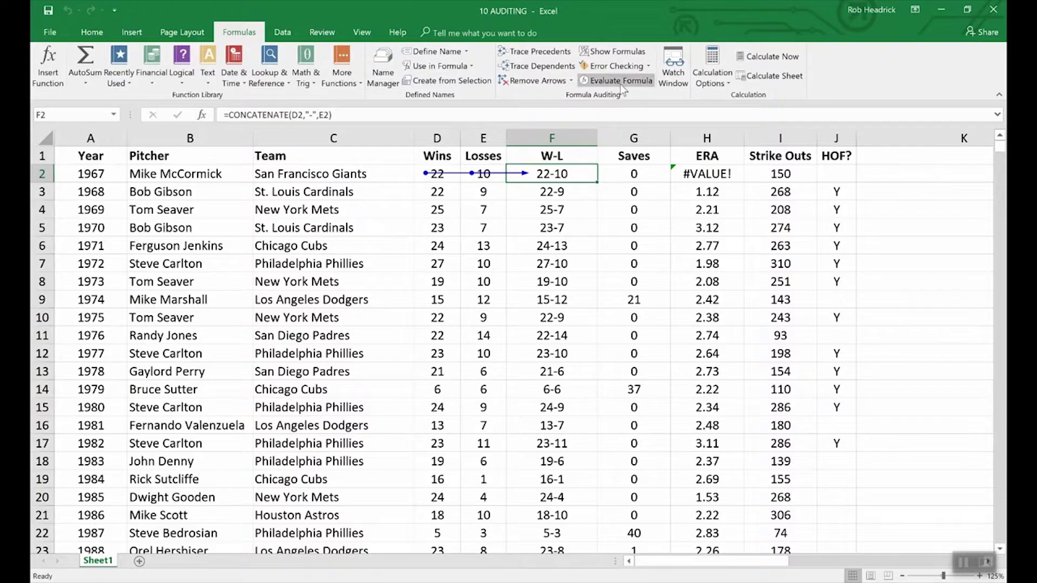
left_click(535, 81)
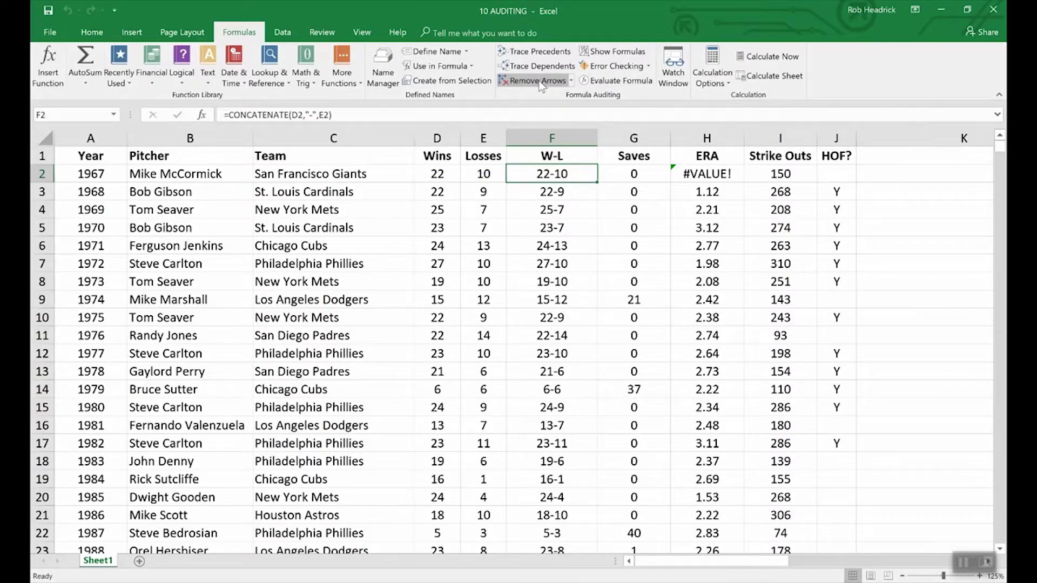
- Show formulas on the pitching sheet, then switch back to calculated values
left_click(603, 54)
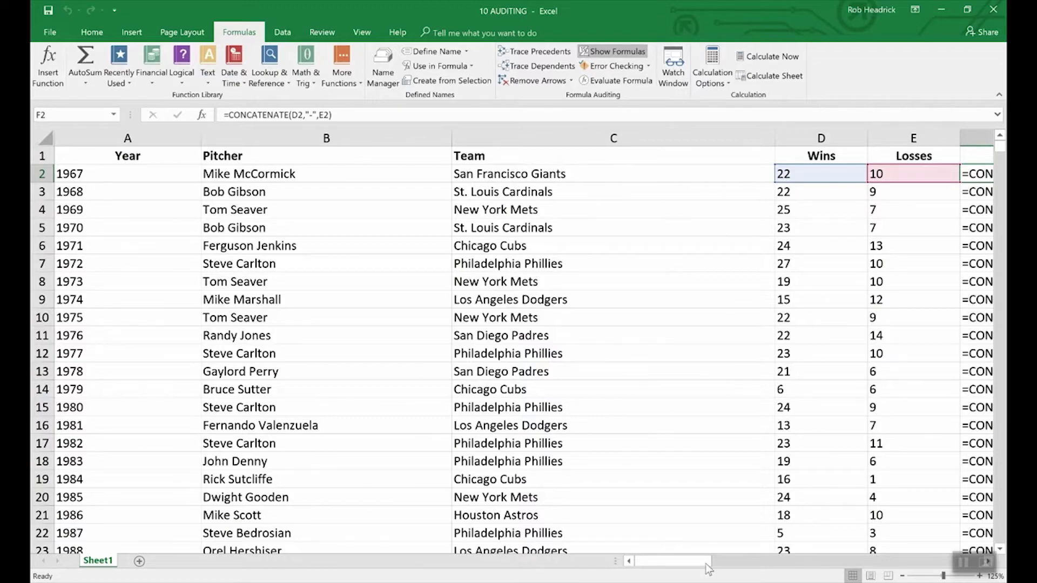
left_click_drag(688, 563, 724, 556)
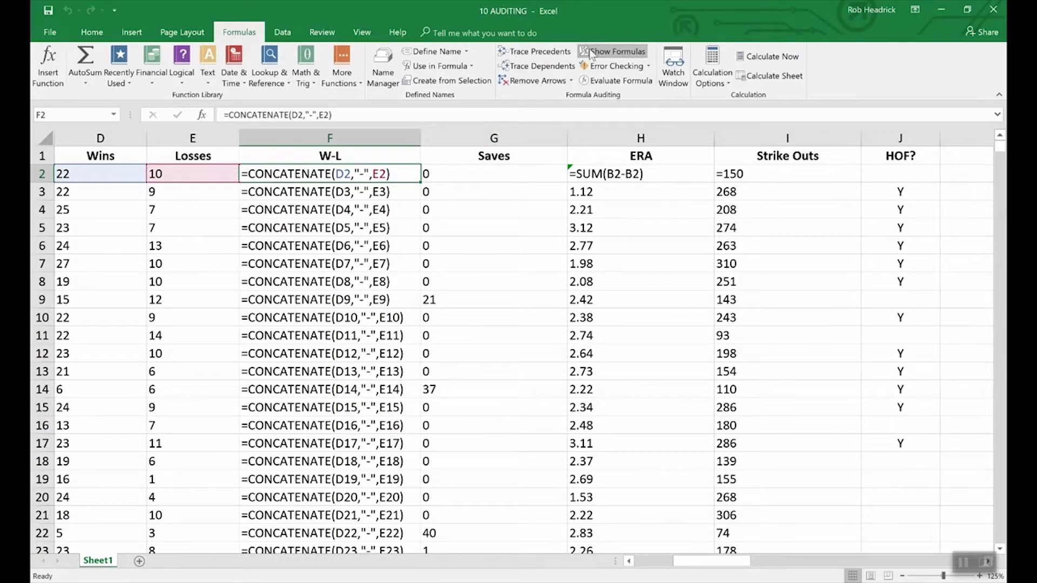
left_click(620, 53)
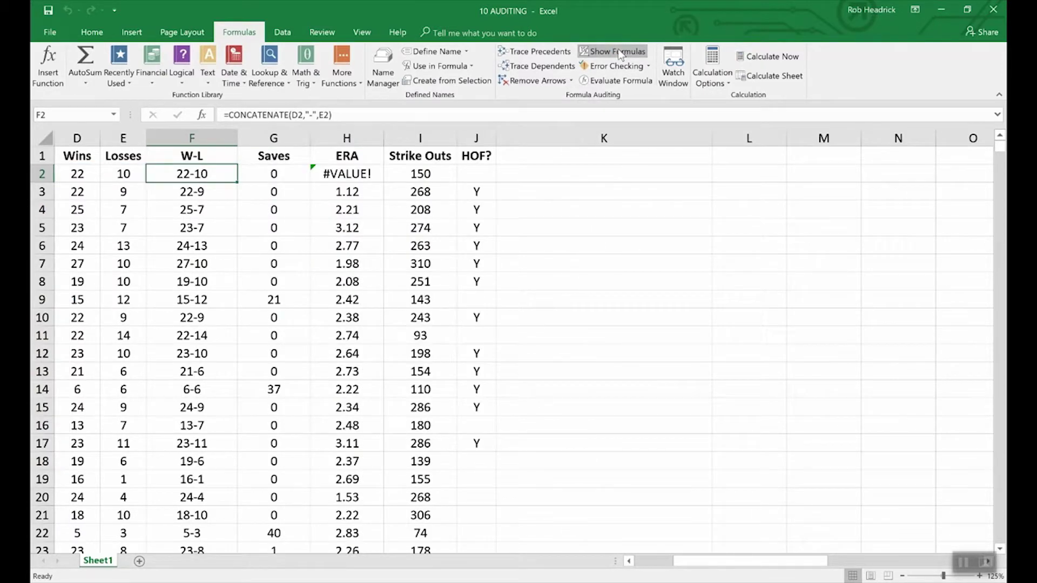
left_click(628, 561)
double_click(628, 561)
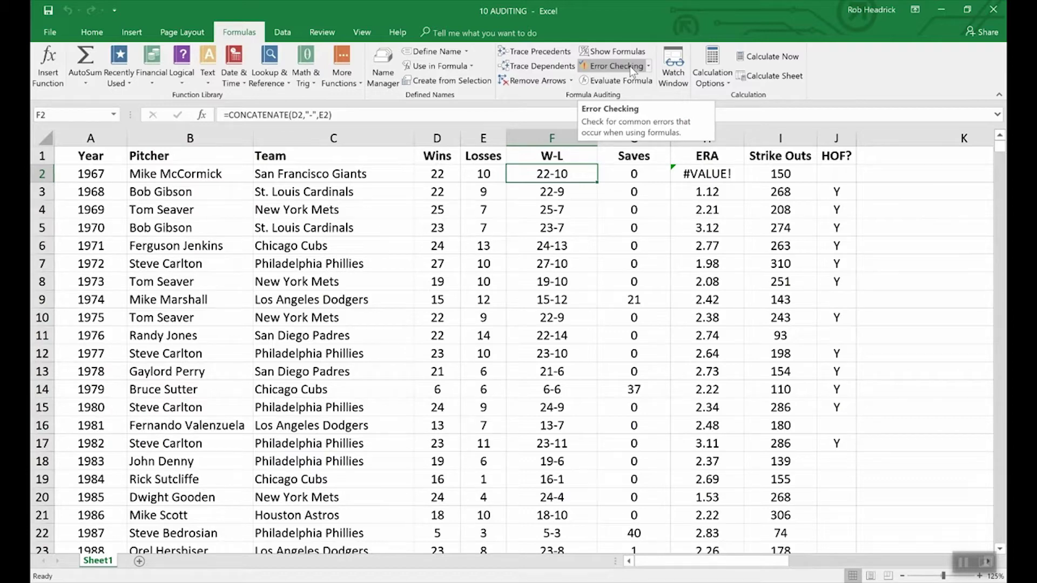
left_click(629, 66)
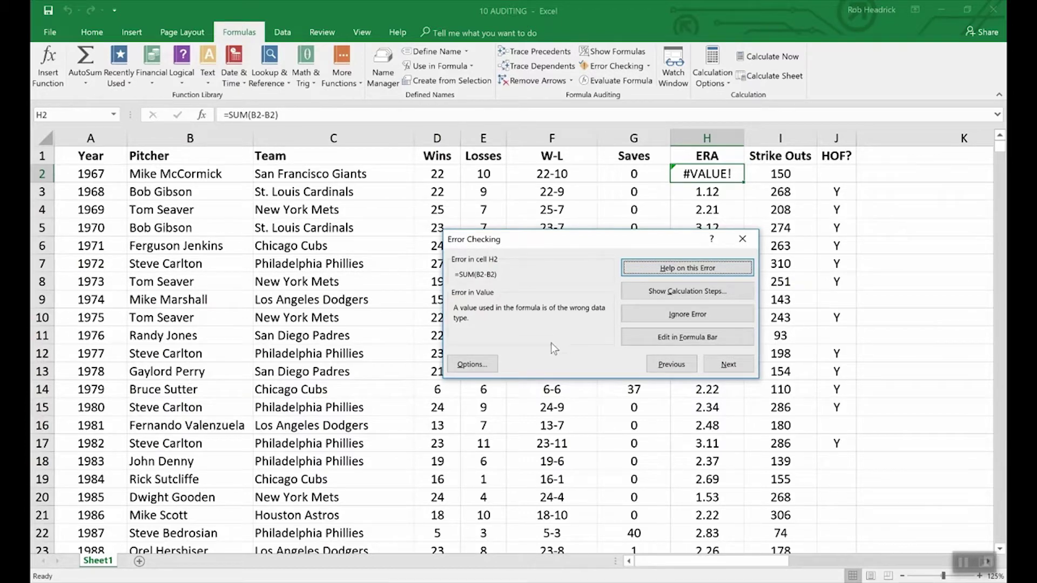
left_click(883, 339)
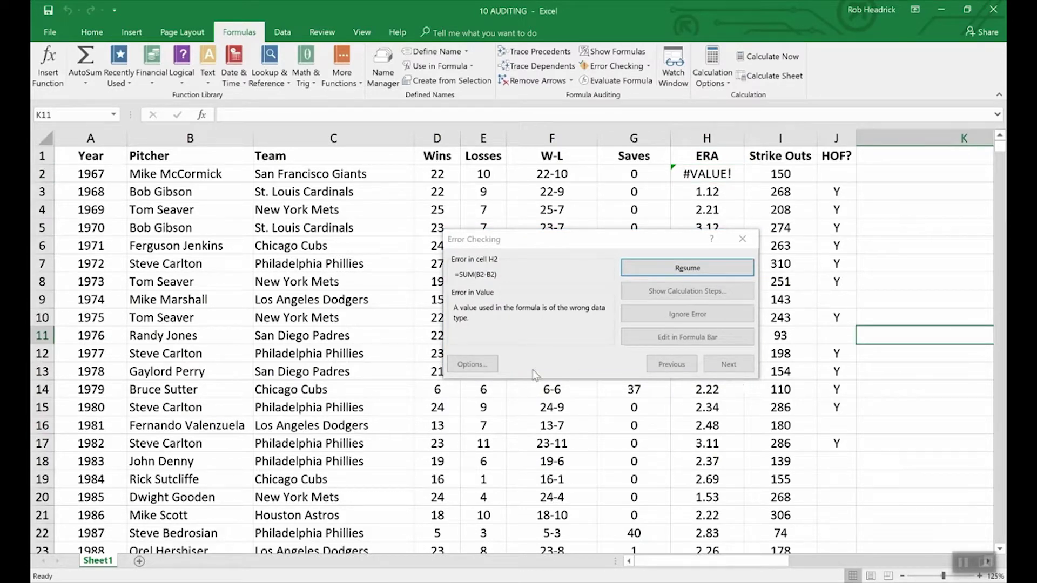
left_click(741, 239)
left_click(741, 239)
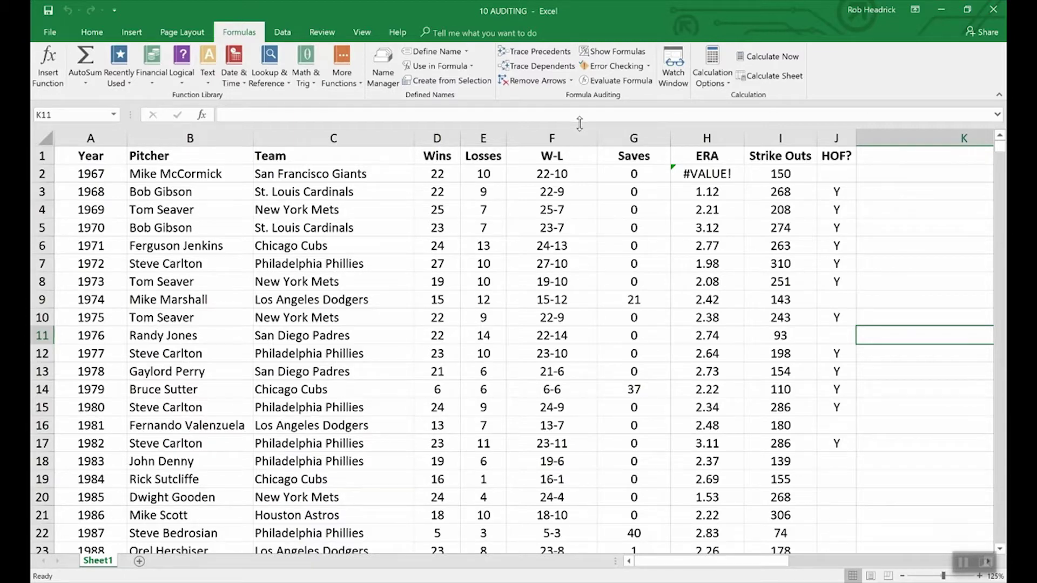
- Evaluate F2's formula step by step: D2 becomes 22, E2 becomes 10, giving 22-10
left_click(532, 174)
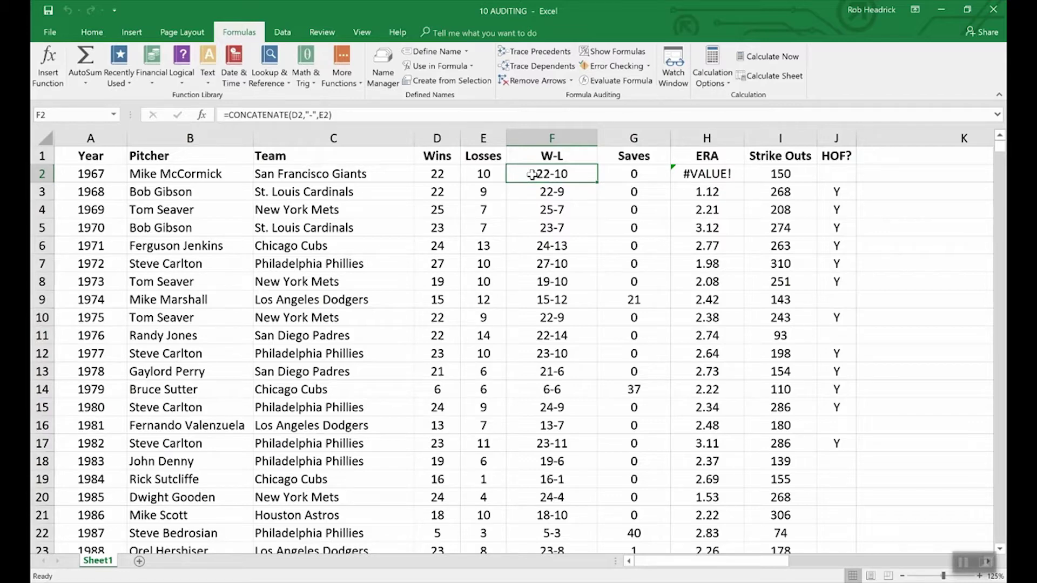
left_click(616, 80)
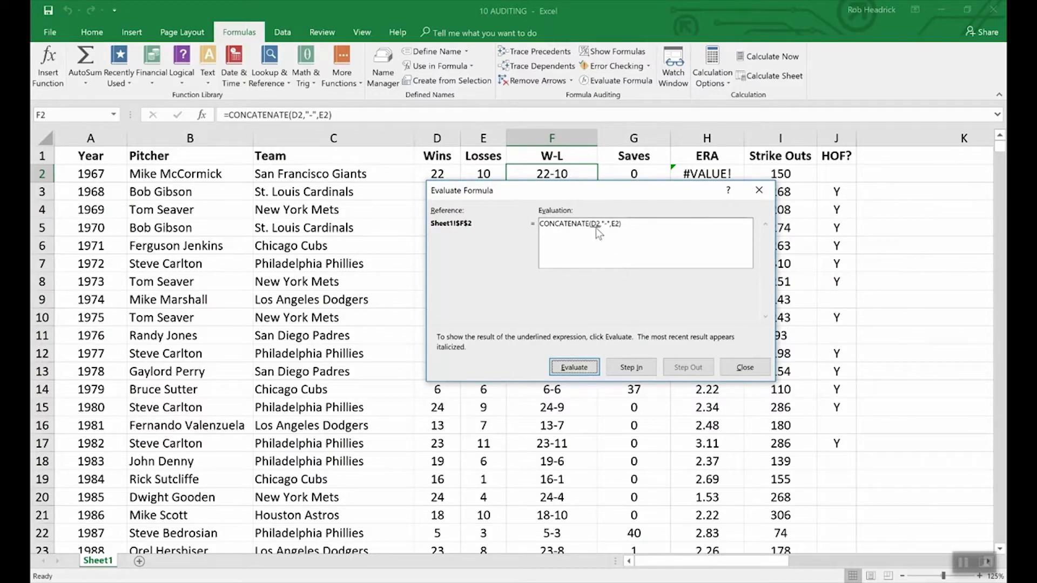
left_click(581, 366)
left_click_drag(484, 188, 484, 199)
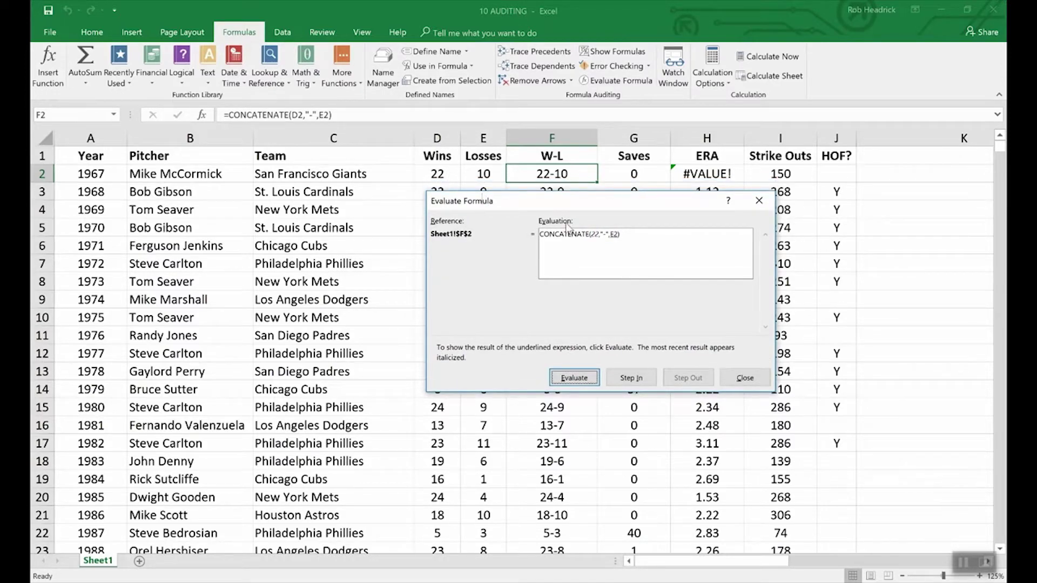
left_click(588, 376)
left_click(587, 378)
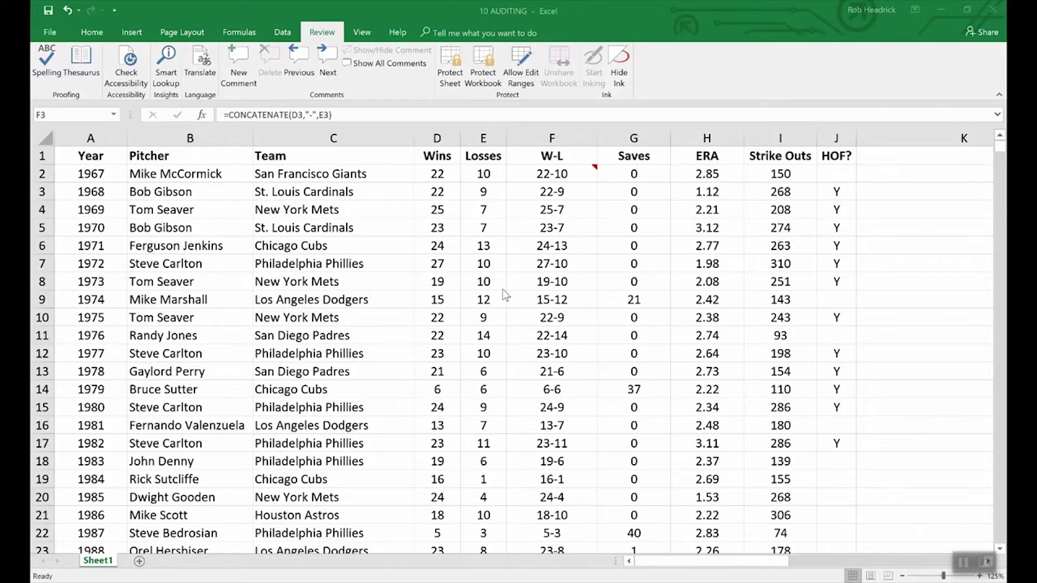
- Encrypt the 10 AUDITING workbook with an open password, entered twice
left_click(50, 34)
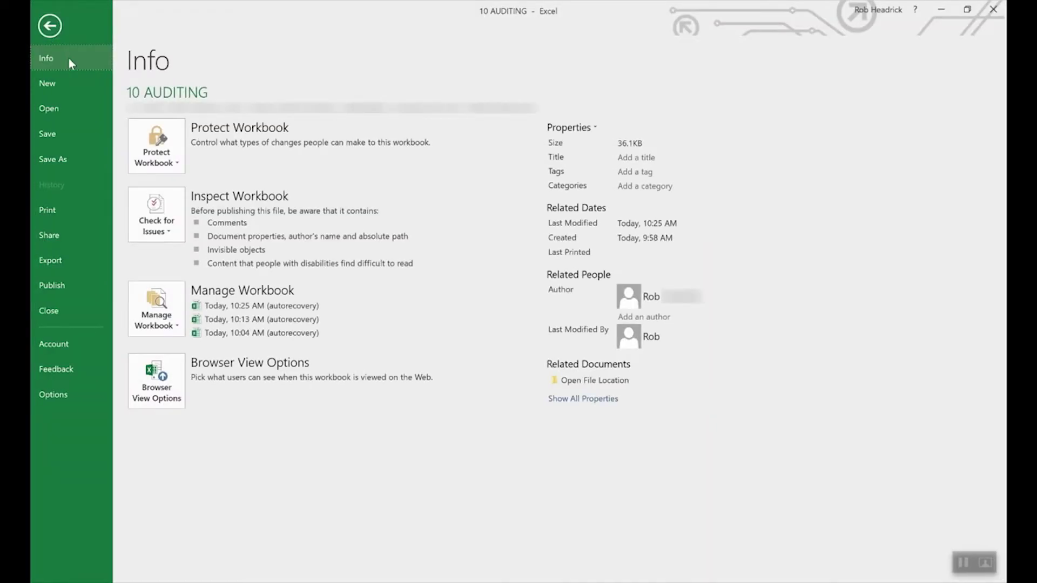
left_click(174, 143)
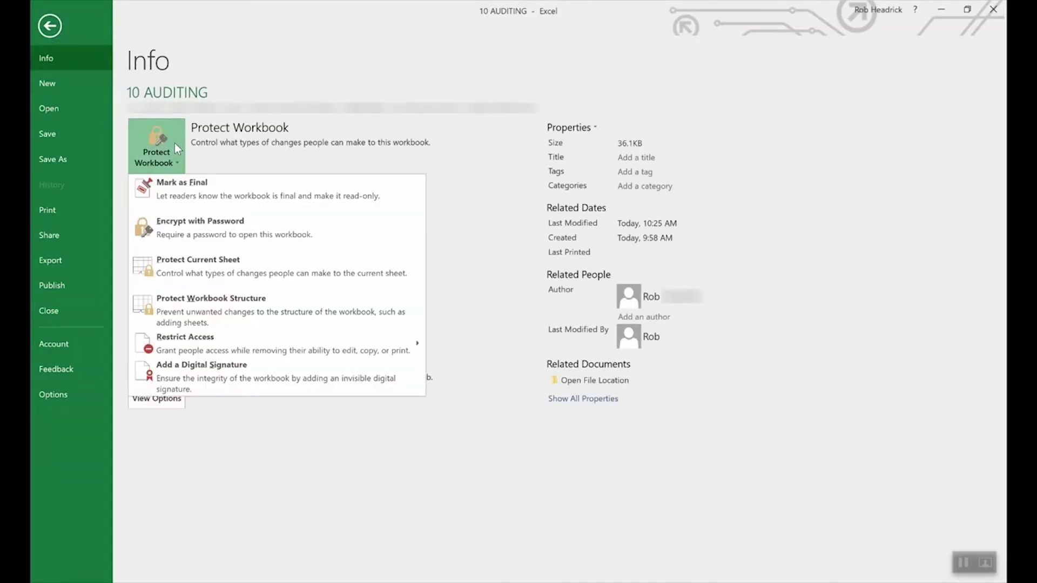
left_click(222, 229)
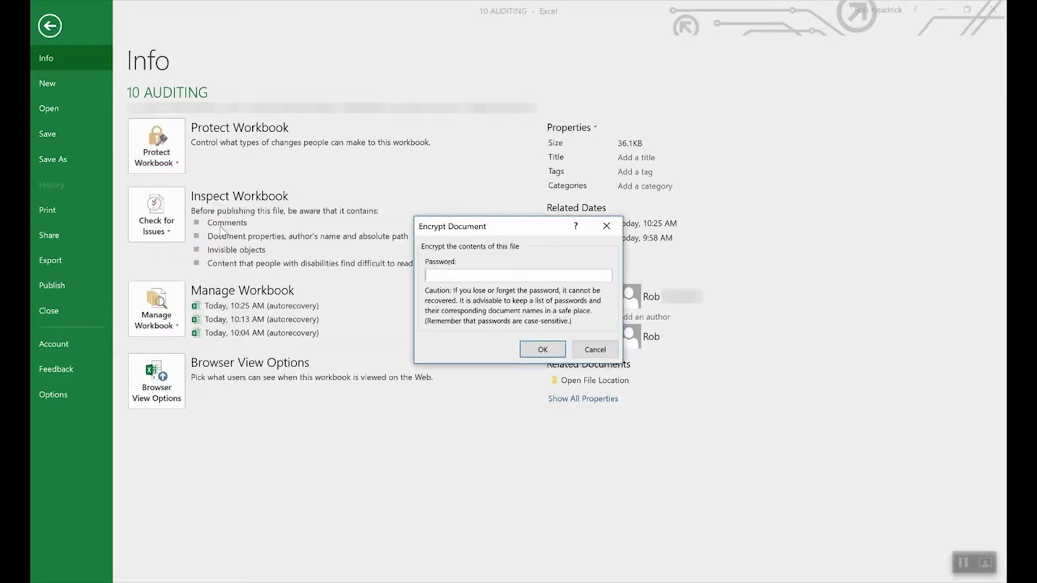
type("1234")
left_click(539, 351)
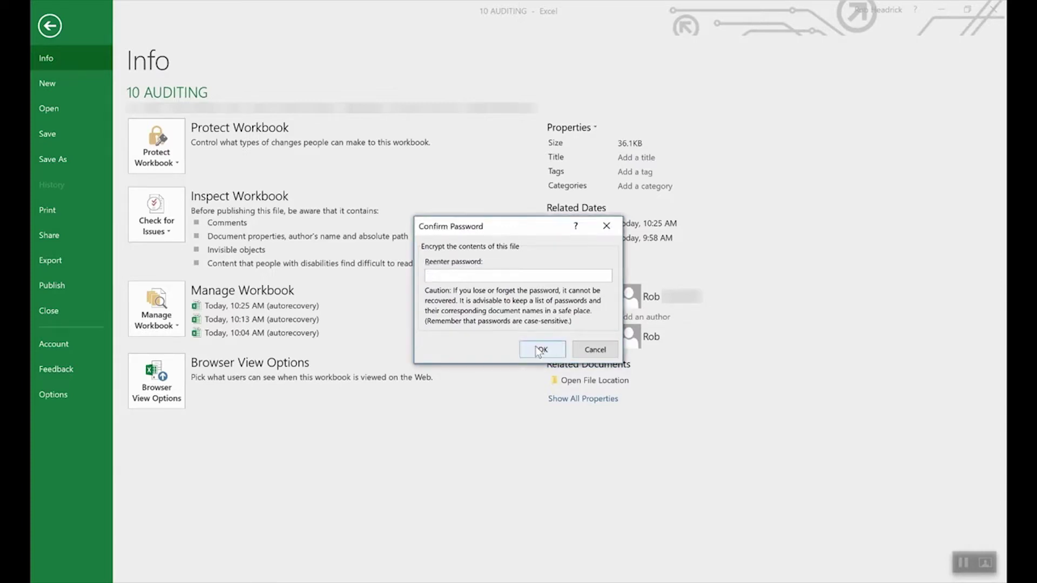
type("****")
left_click(542, 349)
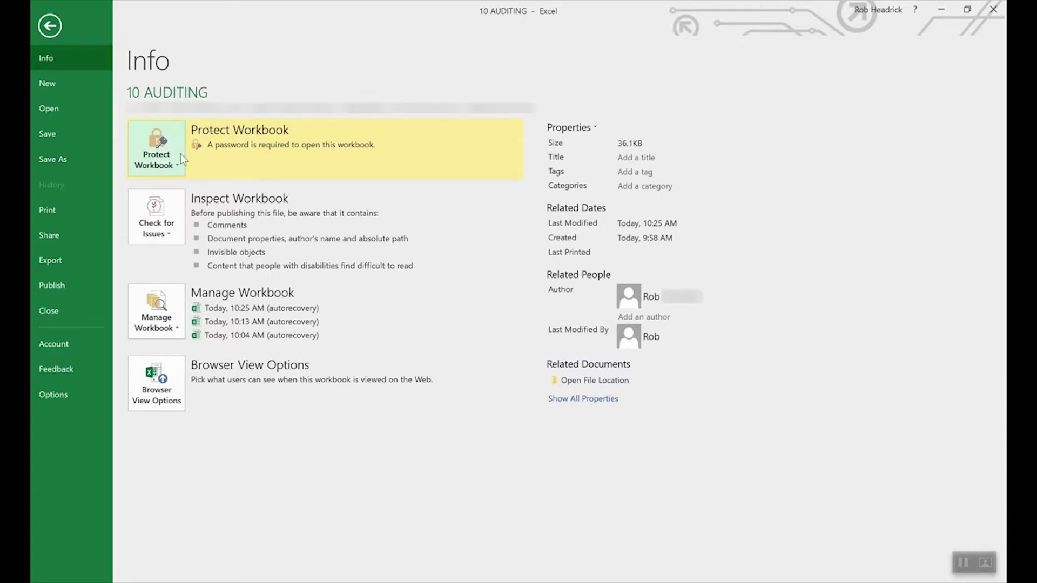
- Clear the workbook's open password to remove the encryption
left_click(165, 161)
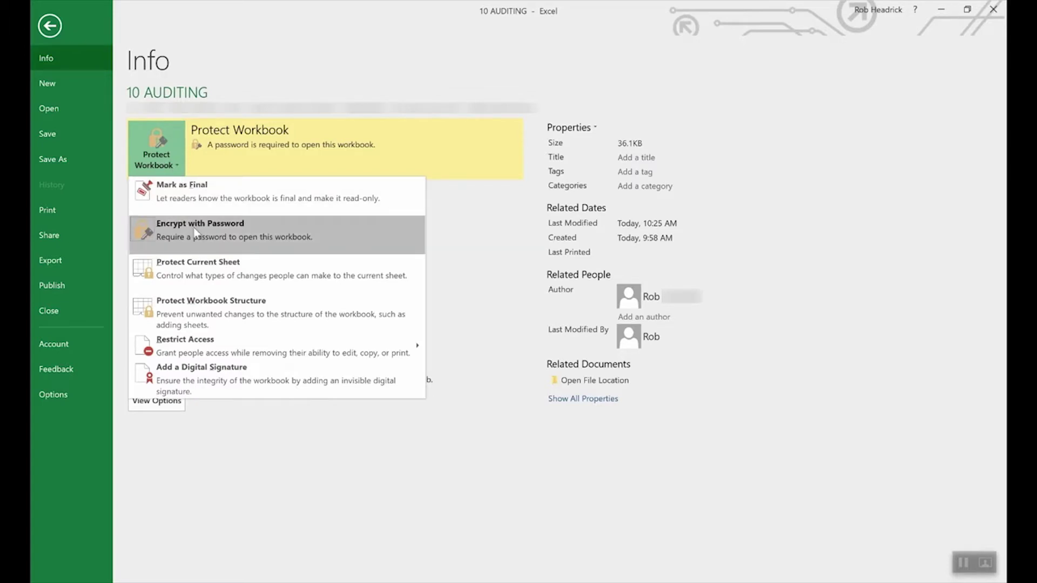
left_click(196, 233)
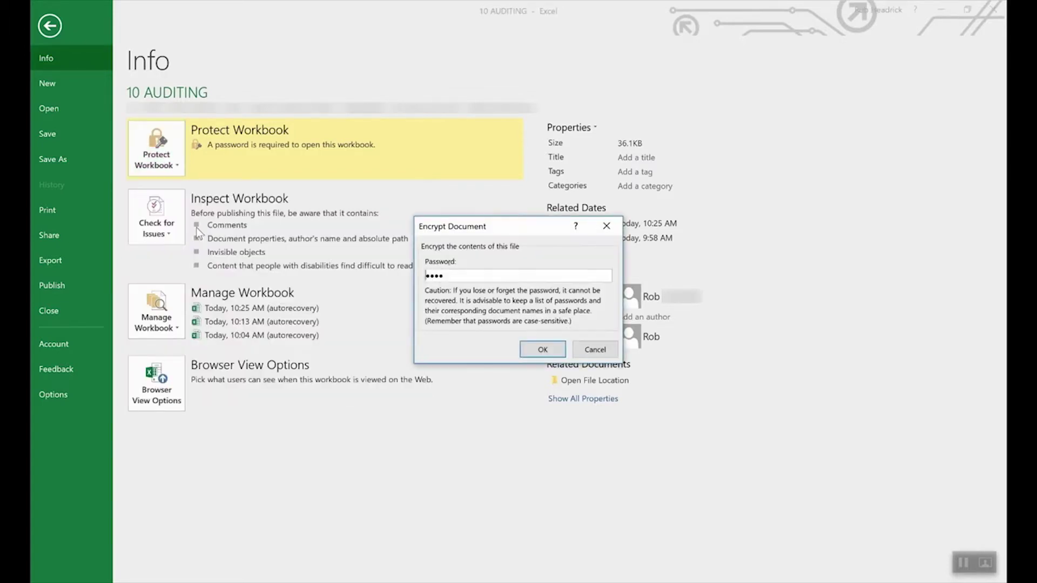
double_click(513, 271)
key("BackSpace")
left_click(543, 347)
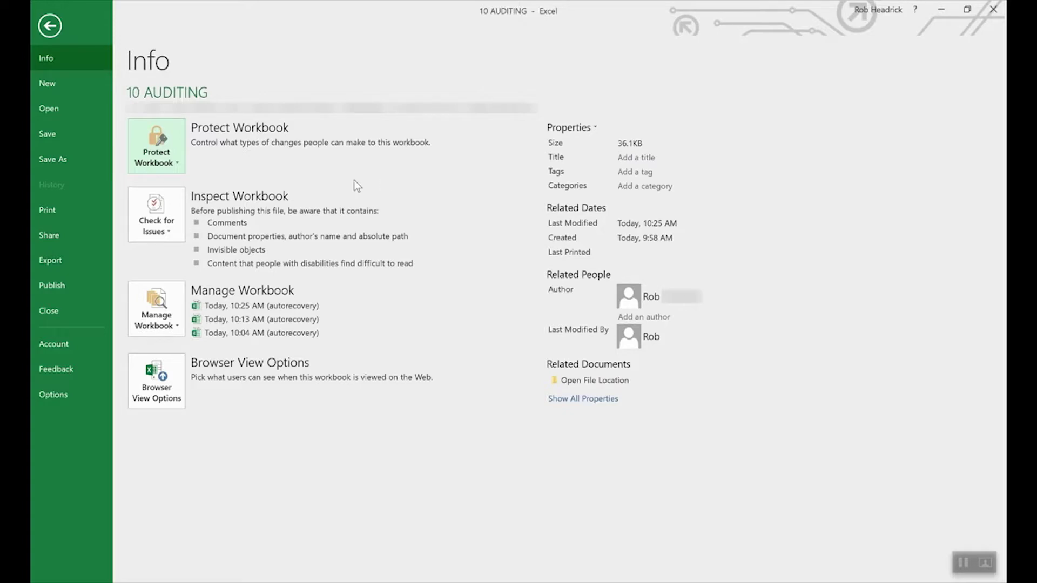
- Start Protect Current Sheet, then cancel the Protect Sheet dialog without protecting
left_click(161, 141)
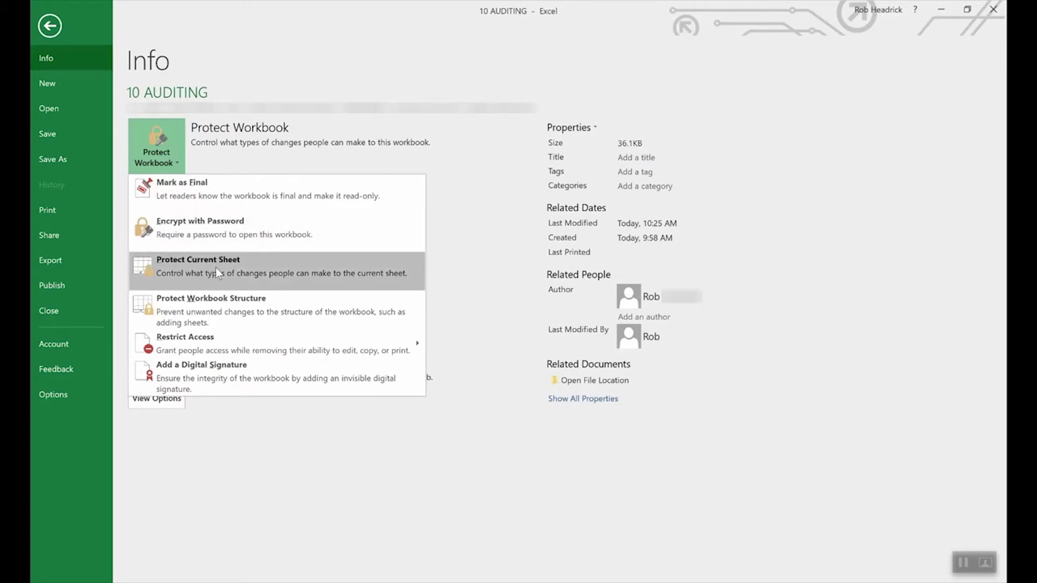
left_click(215, 267)
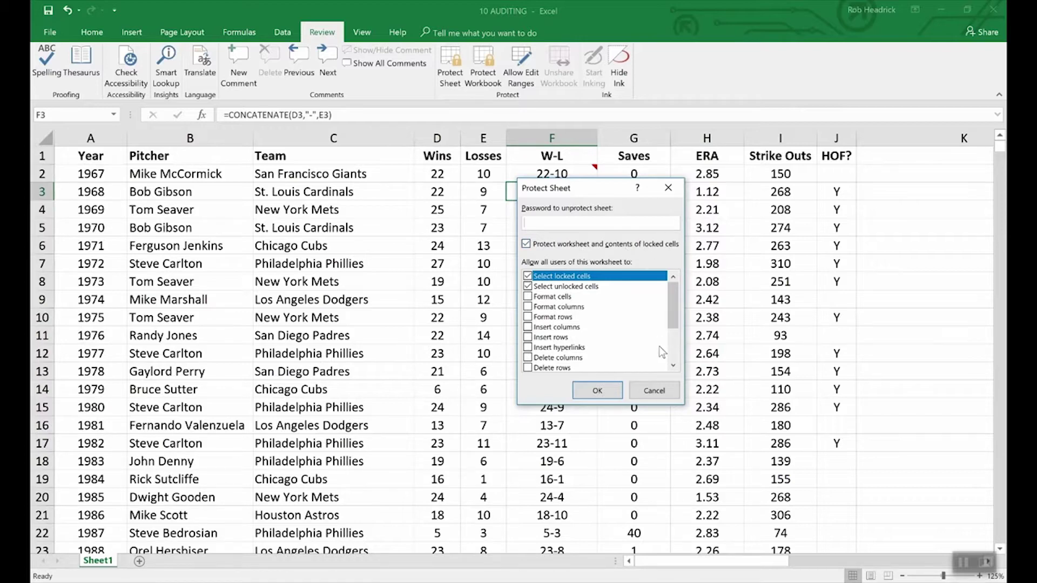
left_click(663, 392)
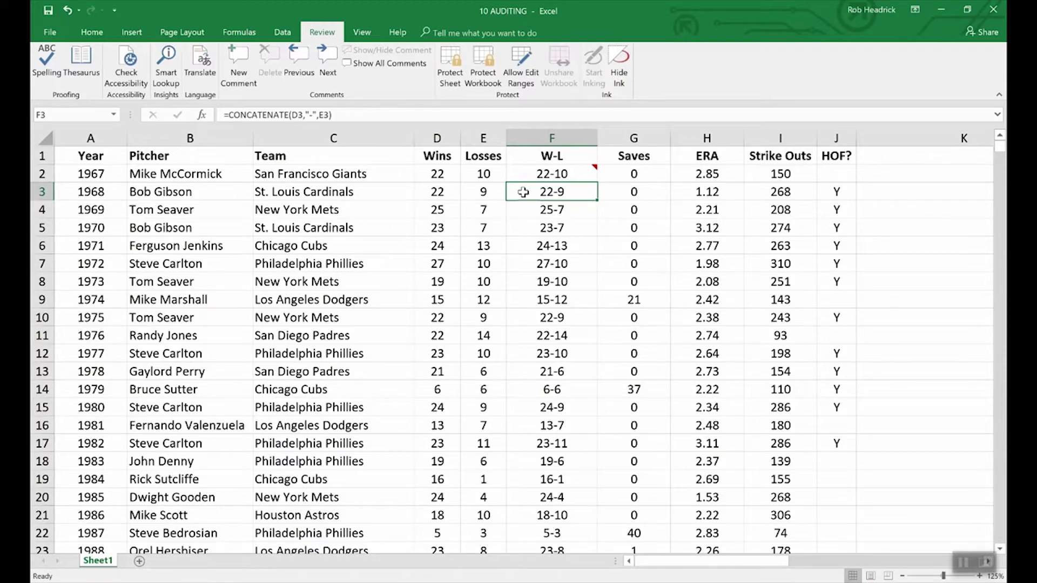
- Turn on Hidden in cell F3's Protection settings so its formula is concealed
right_click(560, 196)
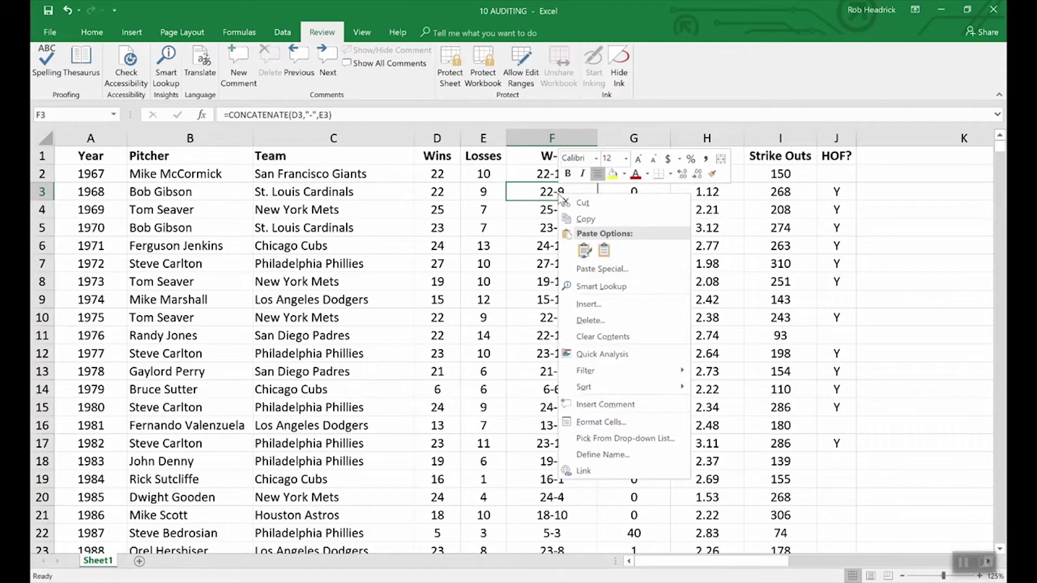
left_click(610, 423)
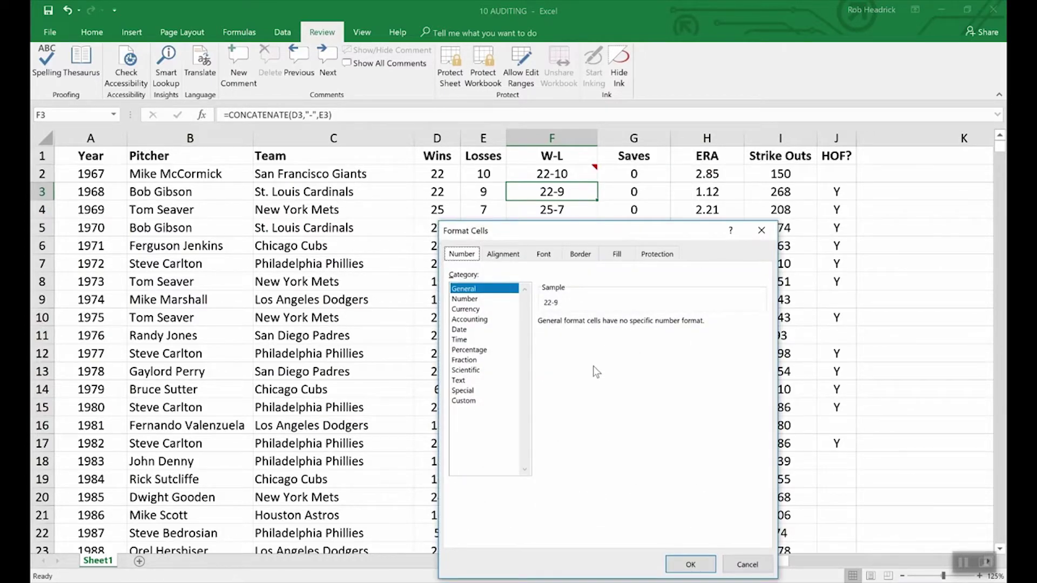
left_click(657, 254)
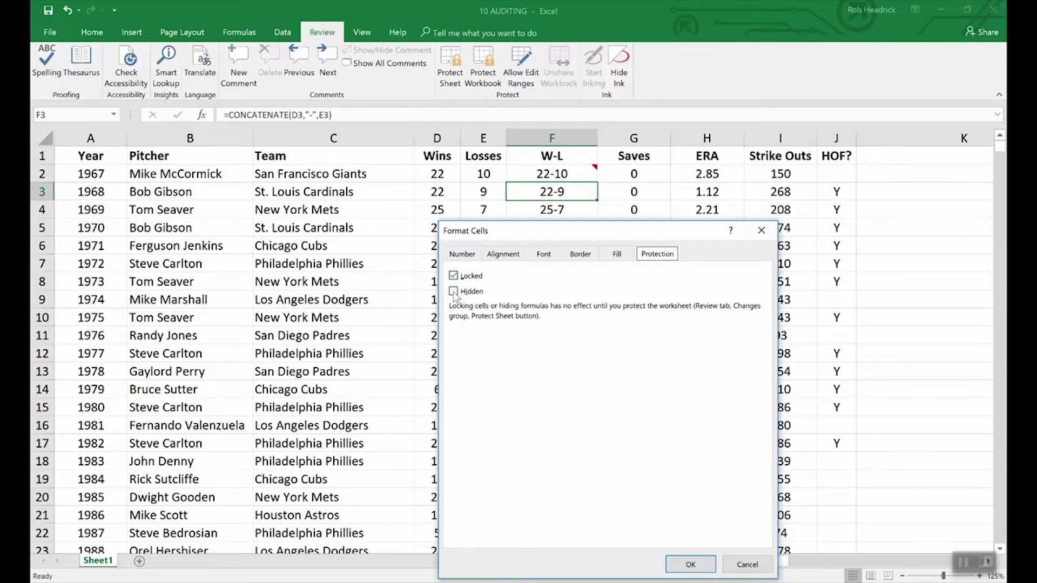
left_click(454, 292)
left_click(690, 564)
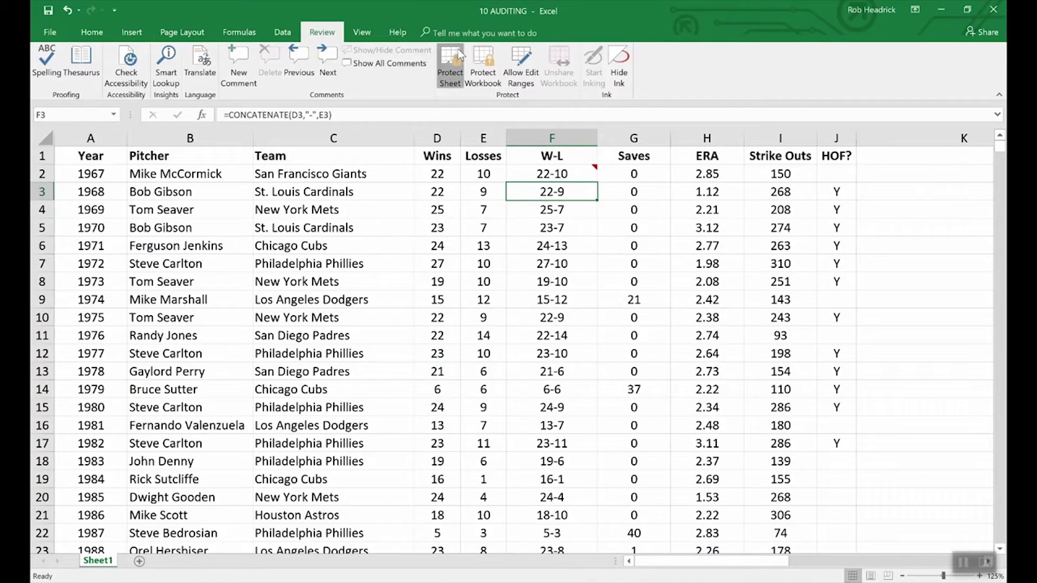
- Protect the sheet with a password, then confirm F4's formula shows but F3's is hidden
left_click(449, 64)
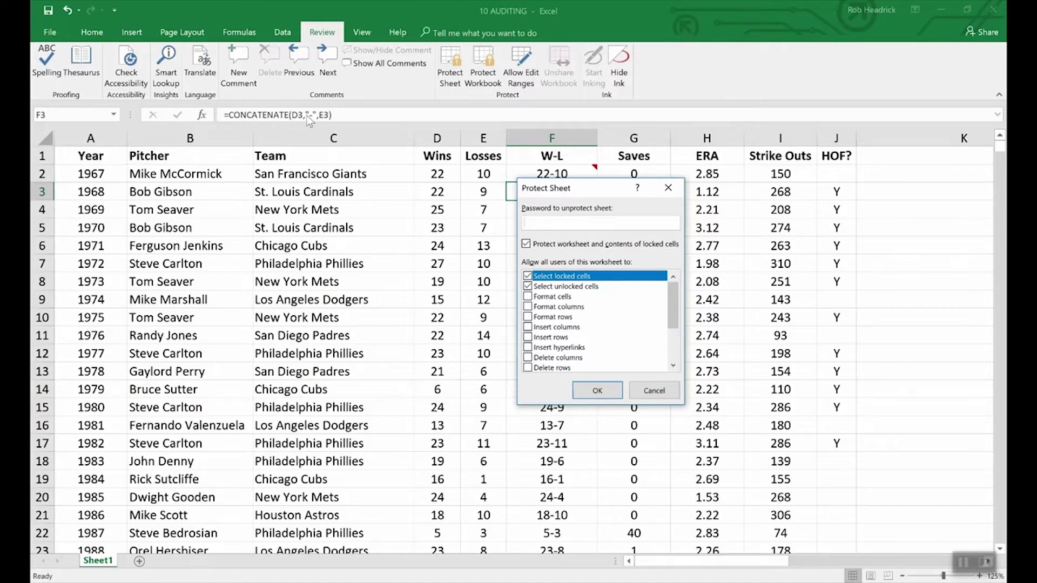
type("1234")
left_click(600, 392)
type("1234")
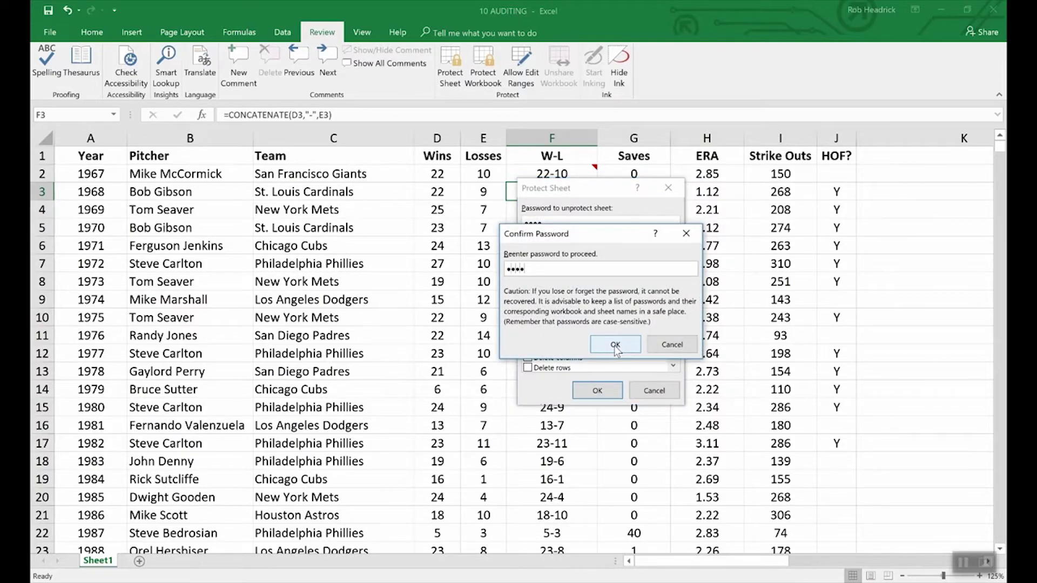
left_click(615, 346)
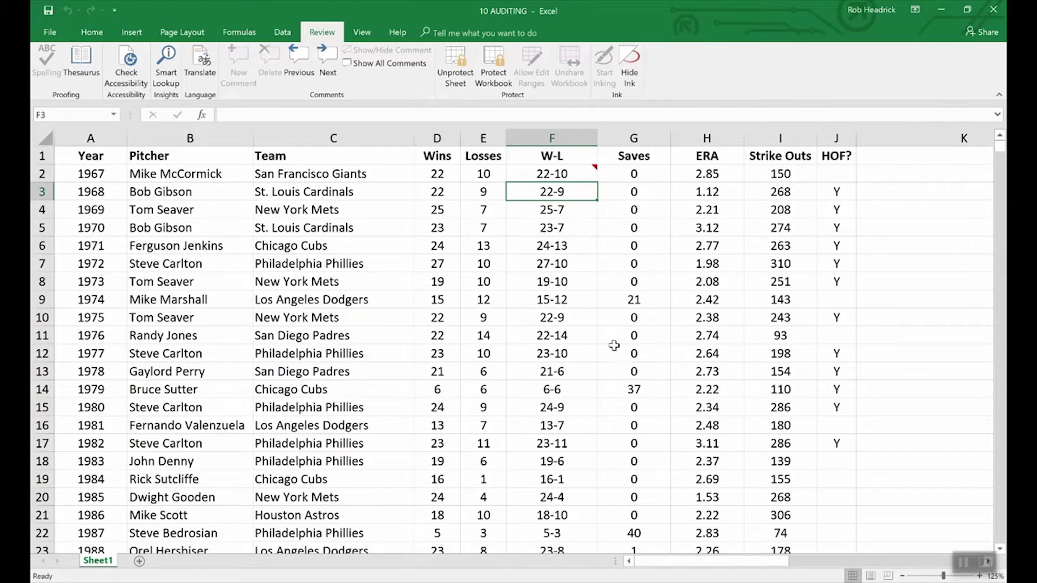
key("Down")
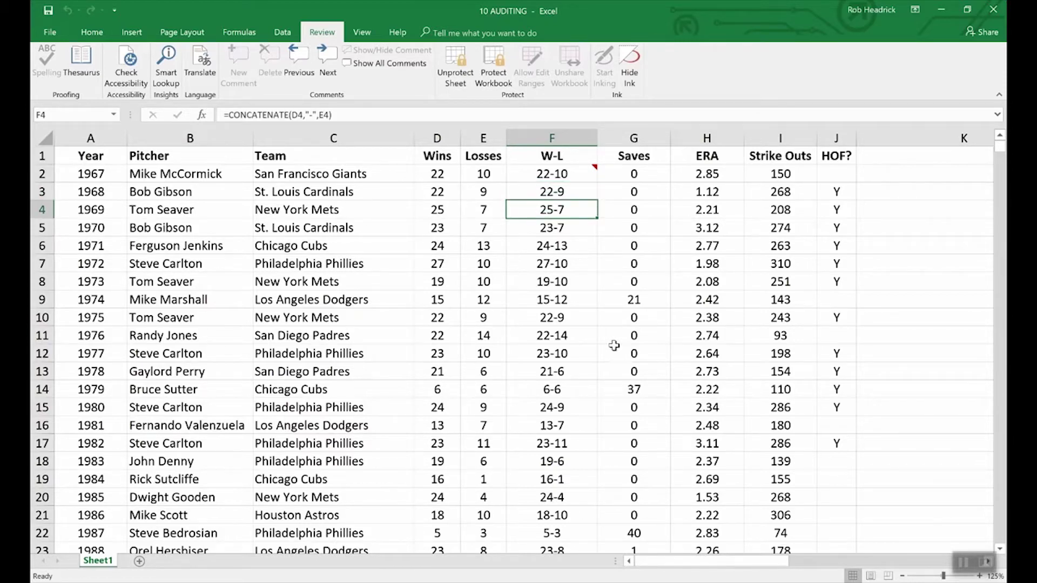
key("Up")
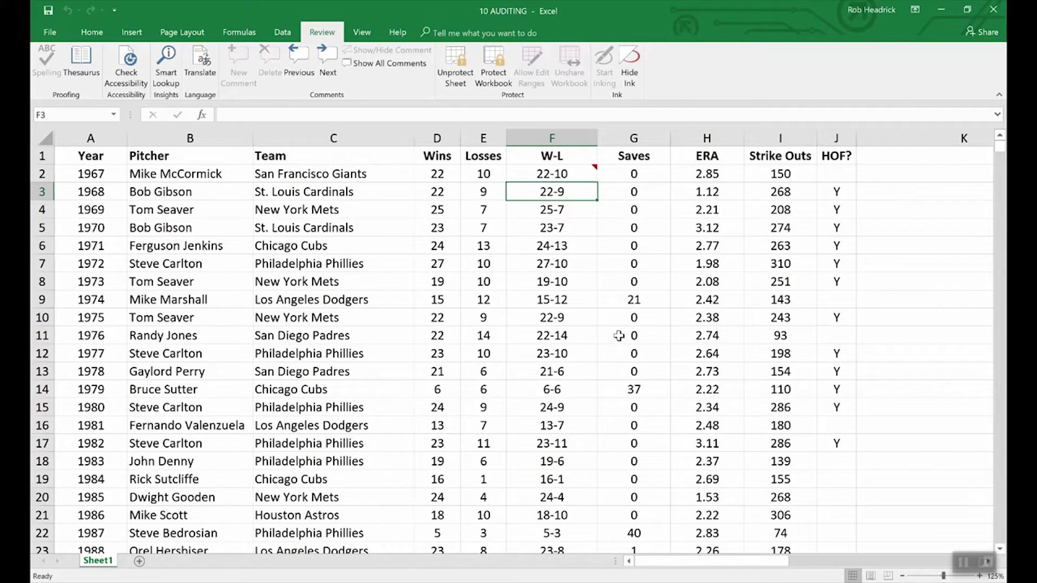
- Keep F2's comment permanently displayed and unprotect the sheet using its password
left_click(577, 175)
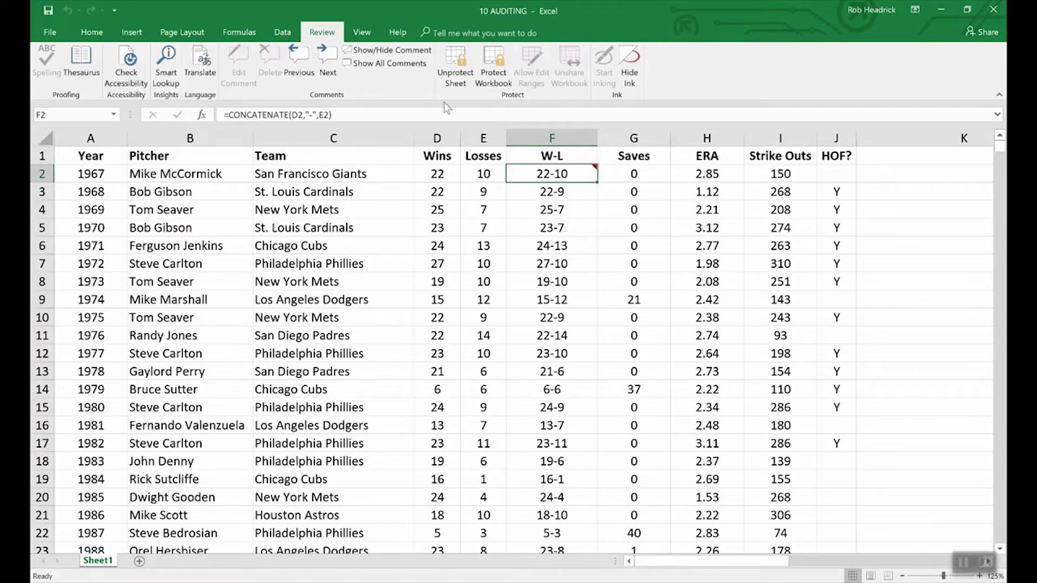
left_click(391, 50)
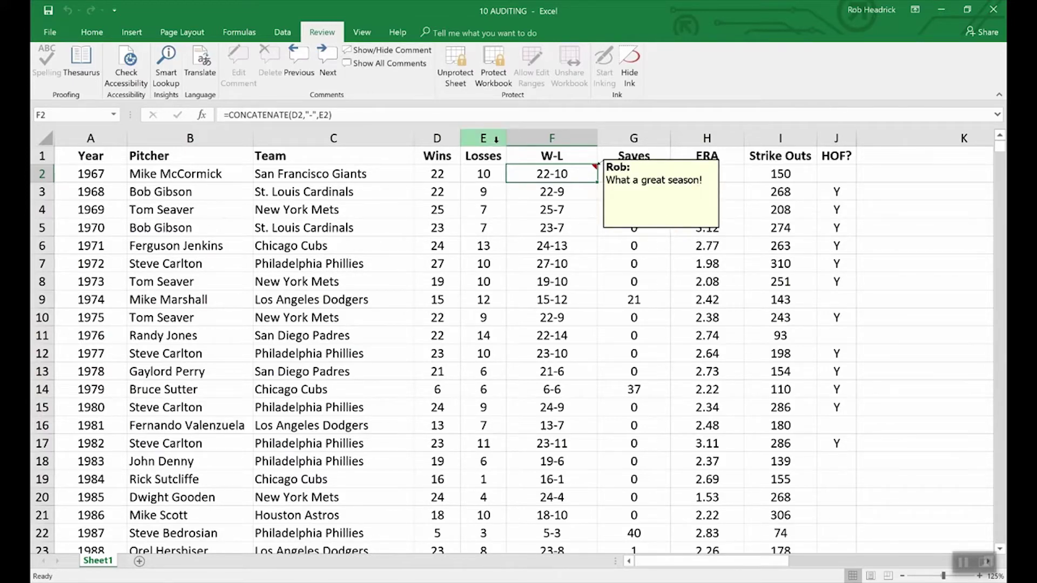
left_click(455, 60)
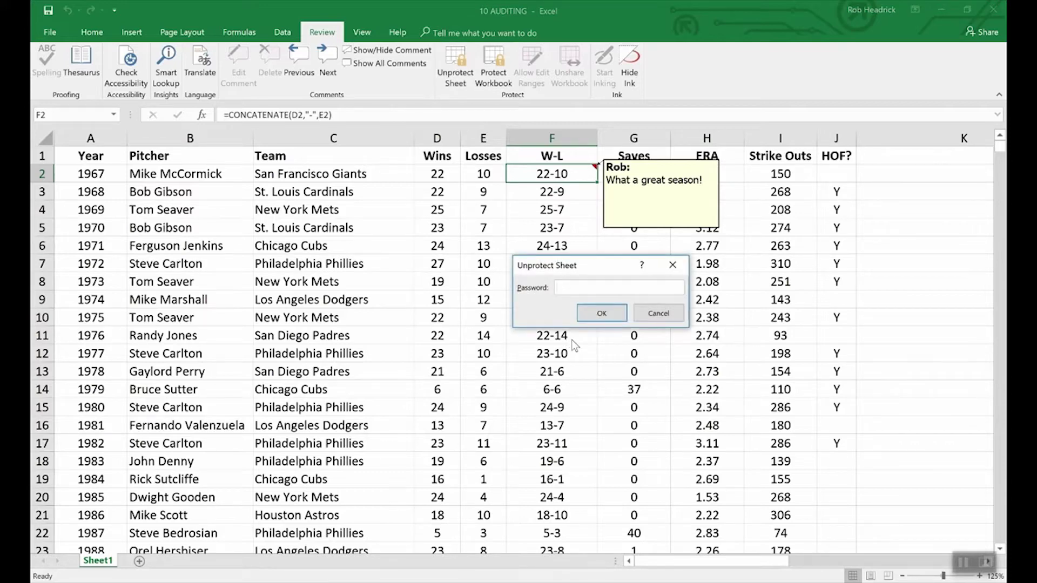
type("1234")
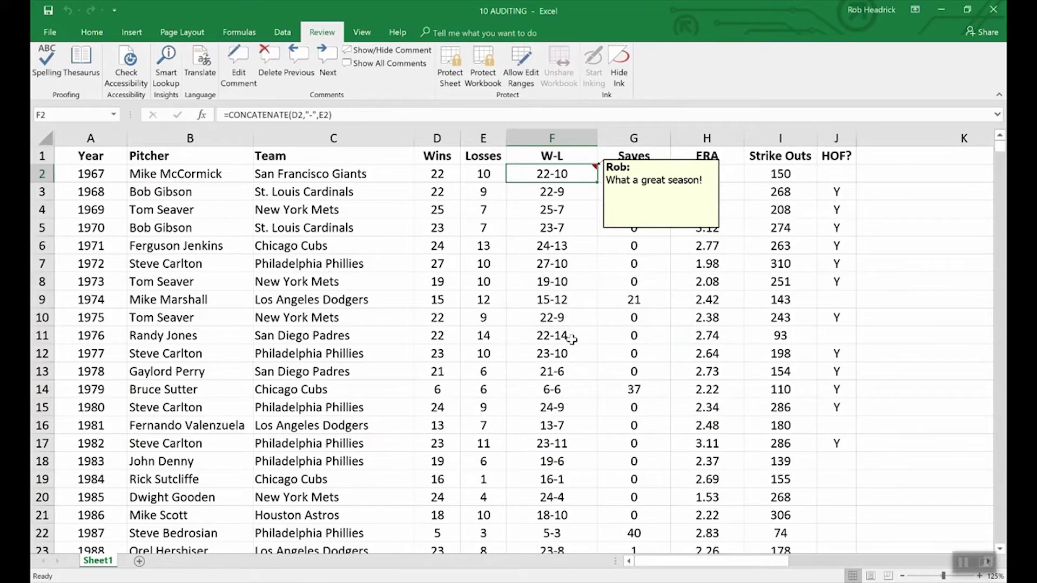
right_click(641, 229)
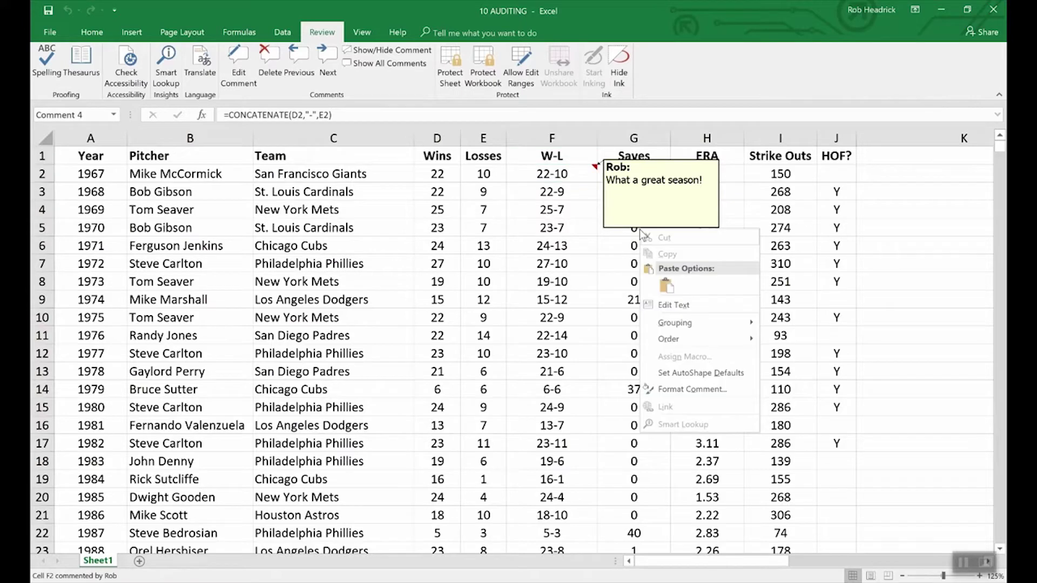
- Open Format Comment for F2's note, cancel without changes, then go to the File info page
left_click(704, 389)
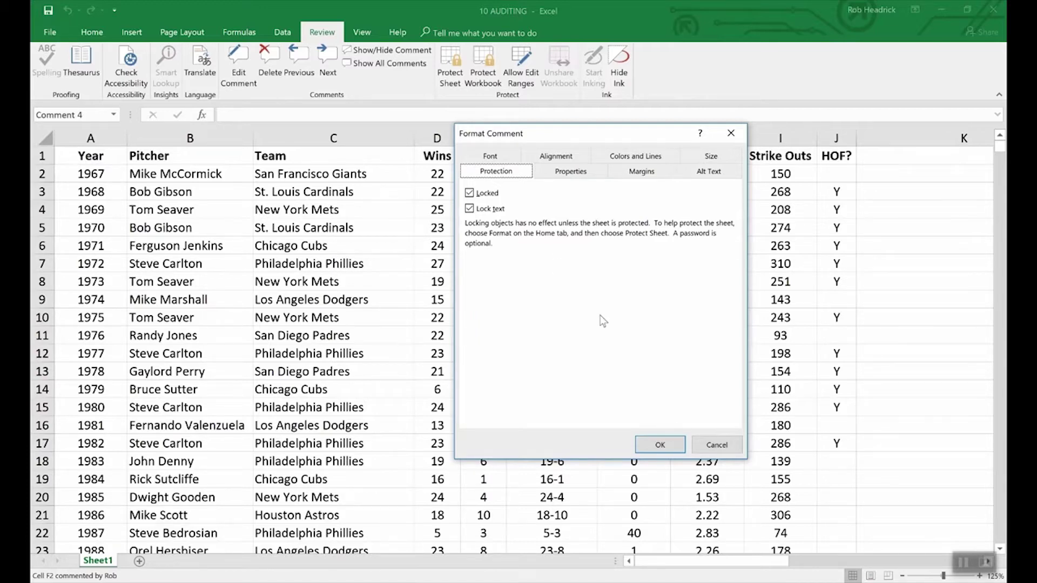
left_click(705, 445)
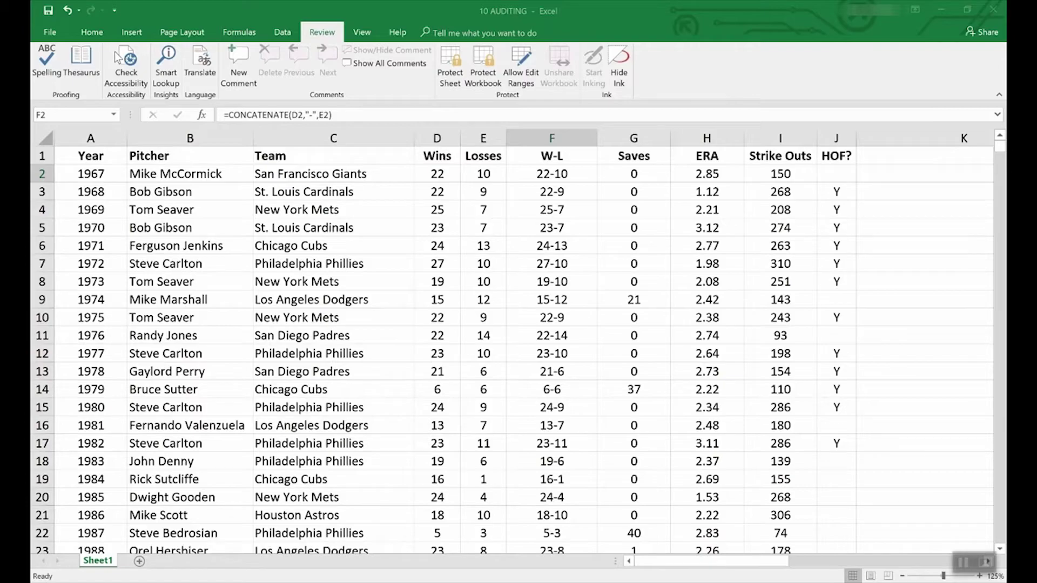
left_click(48, 31)
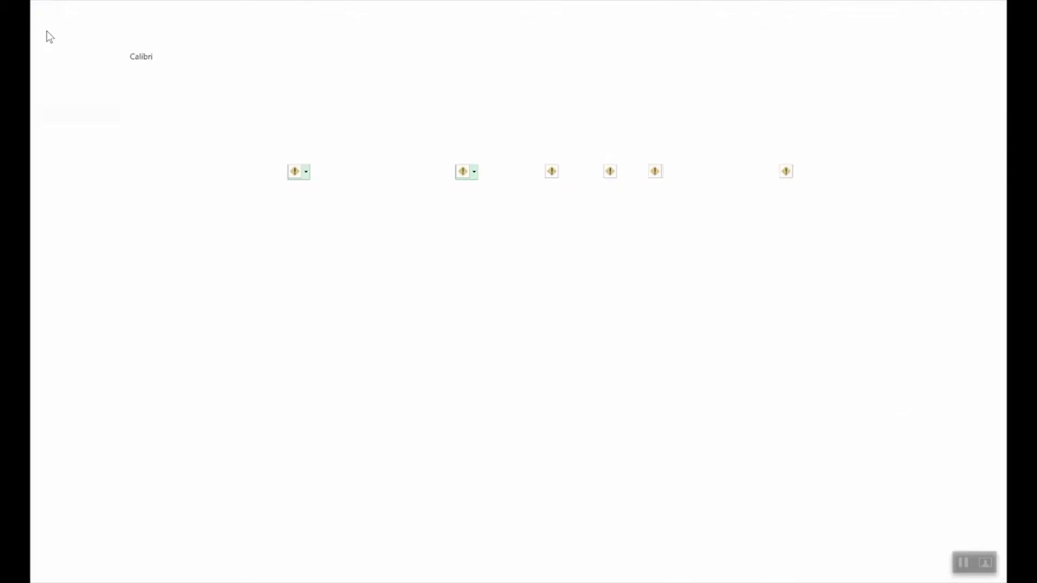
- Browse the New template gallery and preview the Loan amortization schedule template
left_click(46, 84)
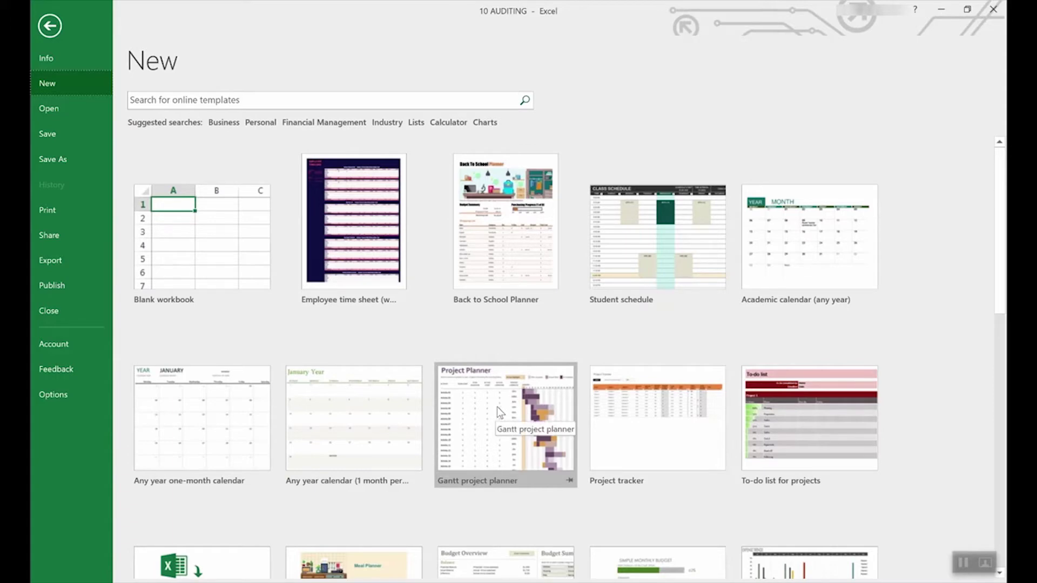
scroll(465, 478, "down", 5)
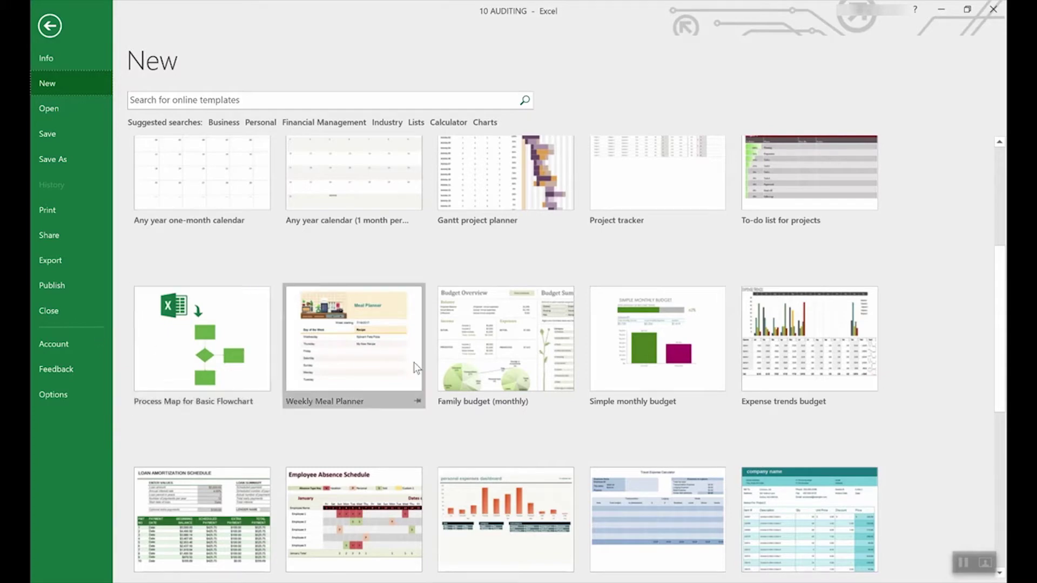
scroll(493, 367, "down", 3)
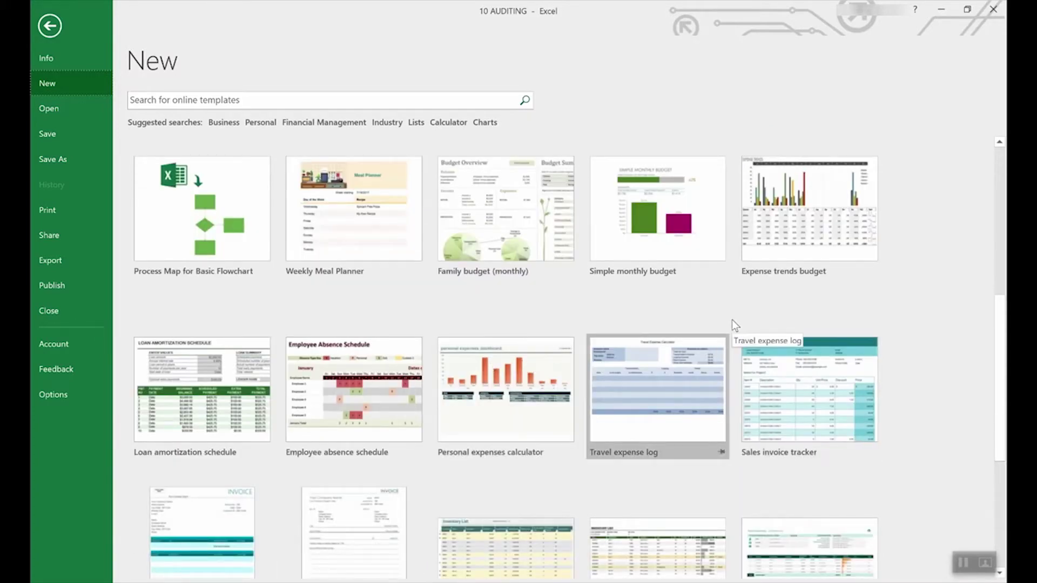
scroll(731, 320, "up", 9)
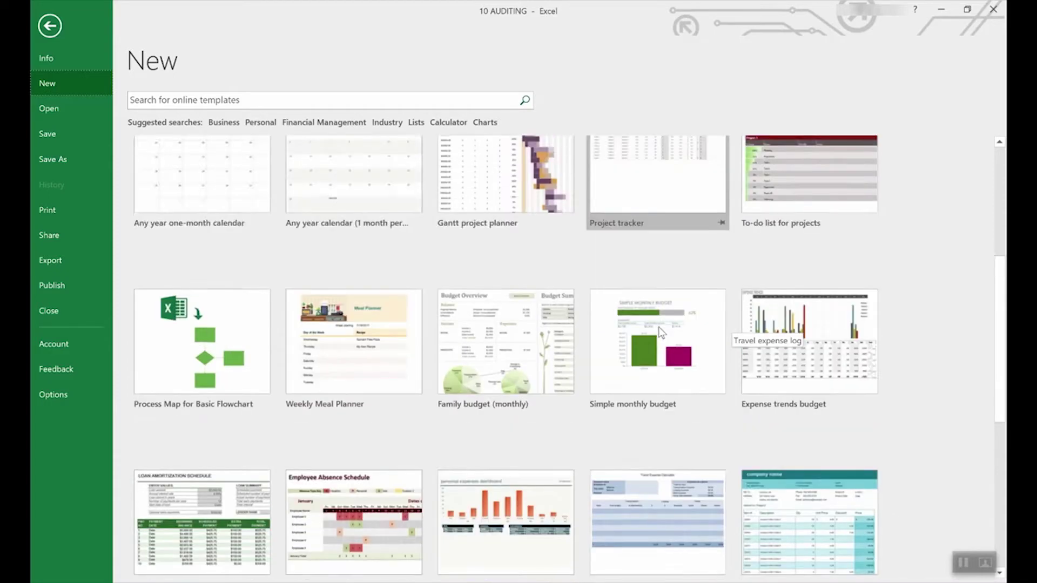
scroll(655, 360, "down", 3)
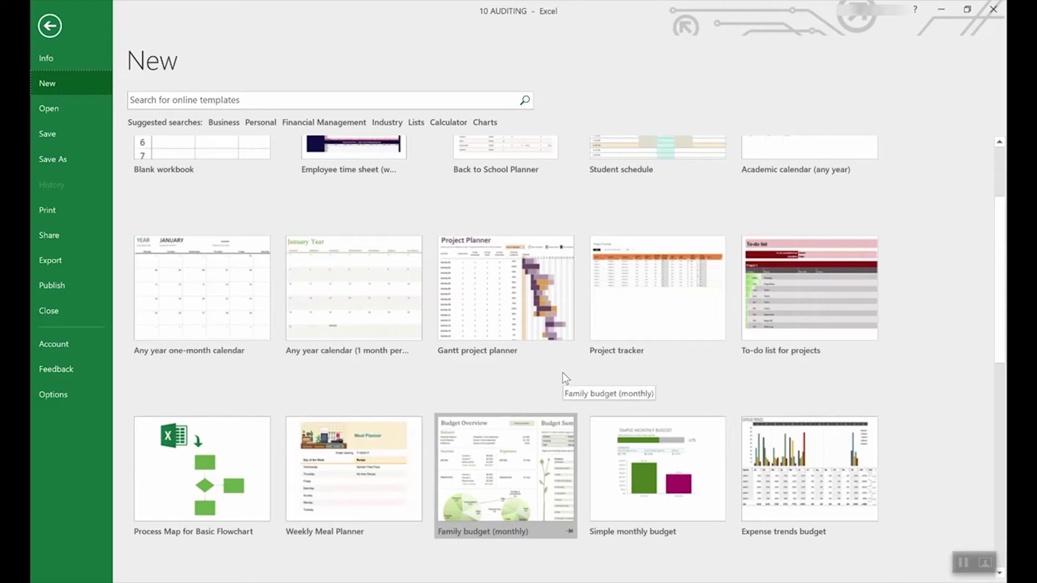
scroll(562, 372, "down", 6)
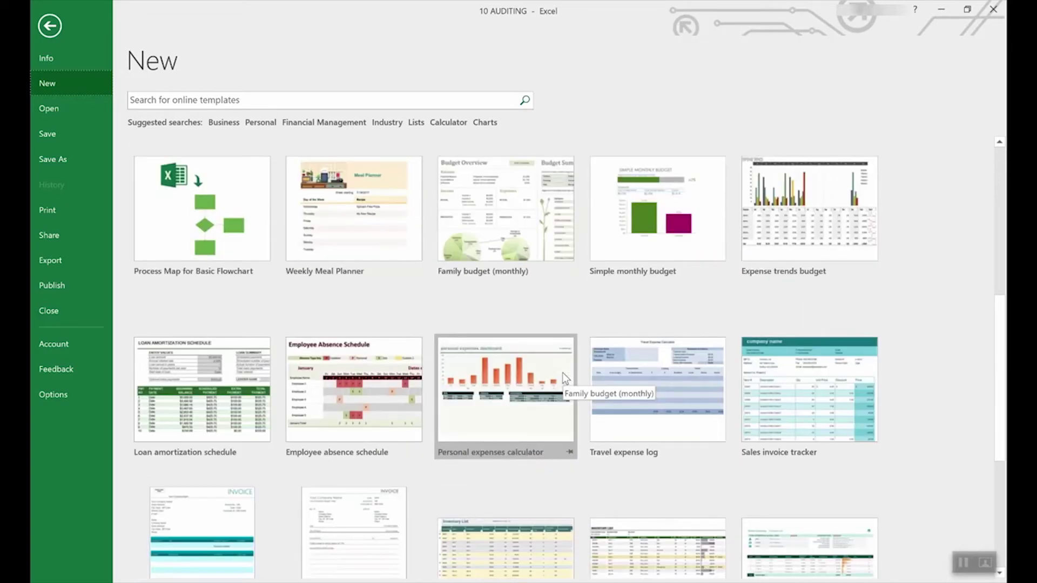
scroll(562, 372, "down", 3)
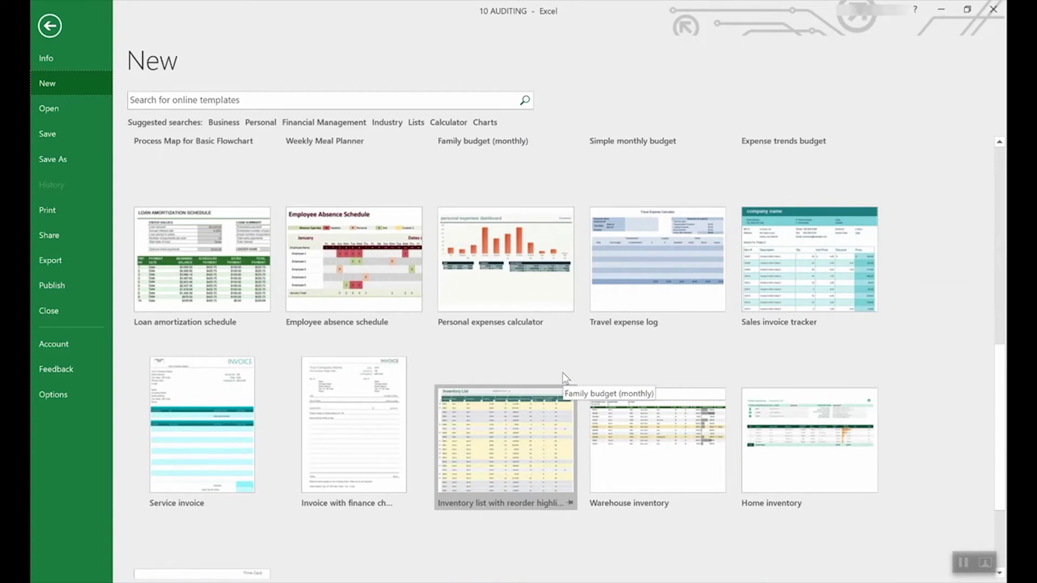
scroll(562, 372, "up", 2)
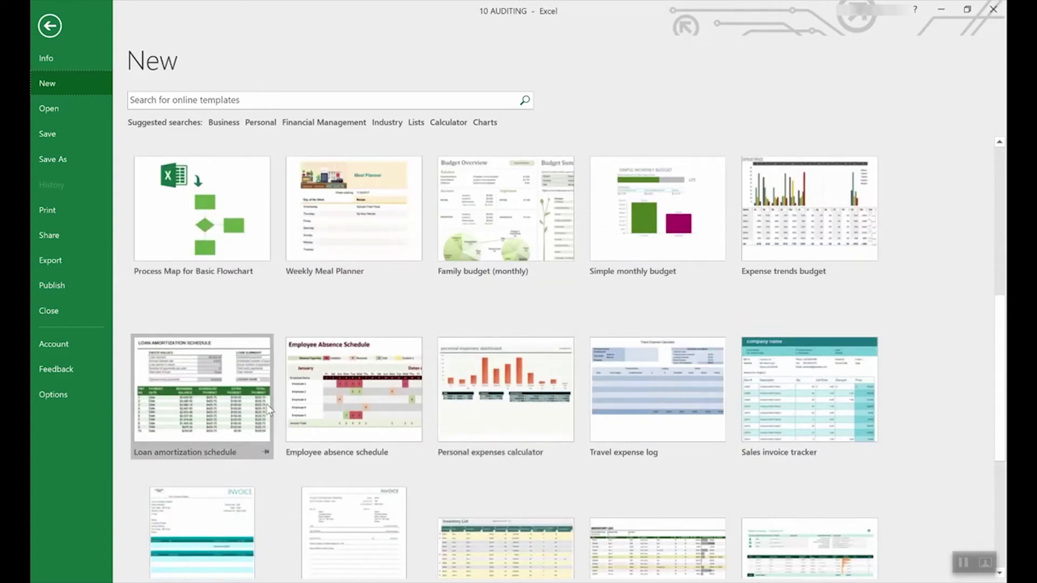
left_click(206, 373)
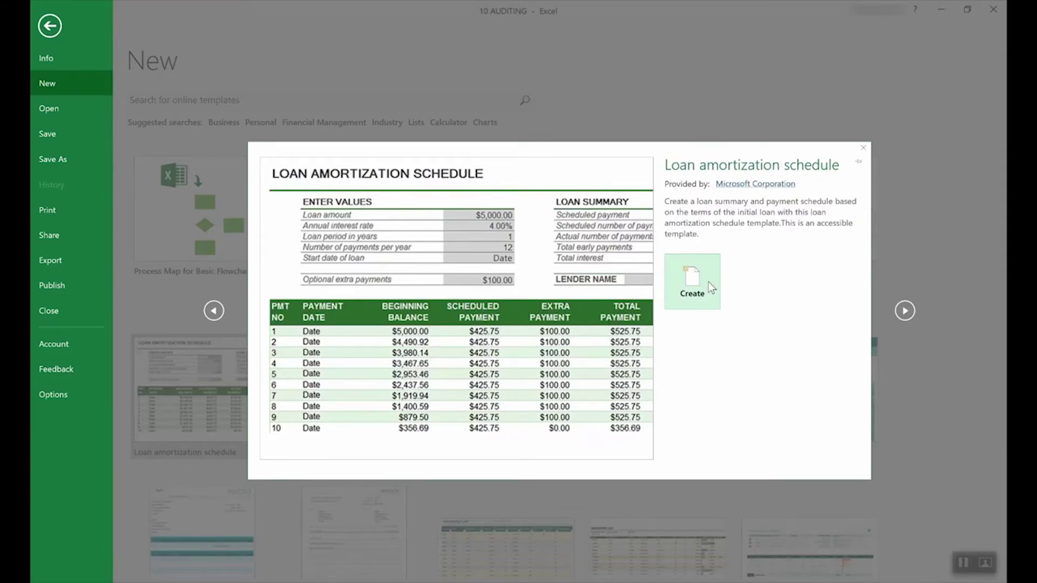
- Create Loan amortization schedule1, read the input notes on E4 and E3, and open File Info
left_click(708, 281)
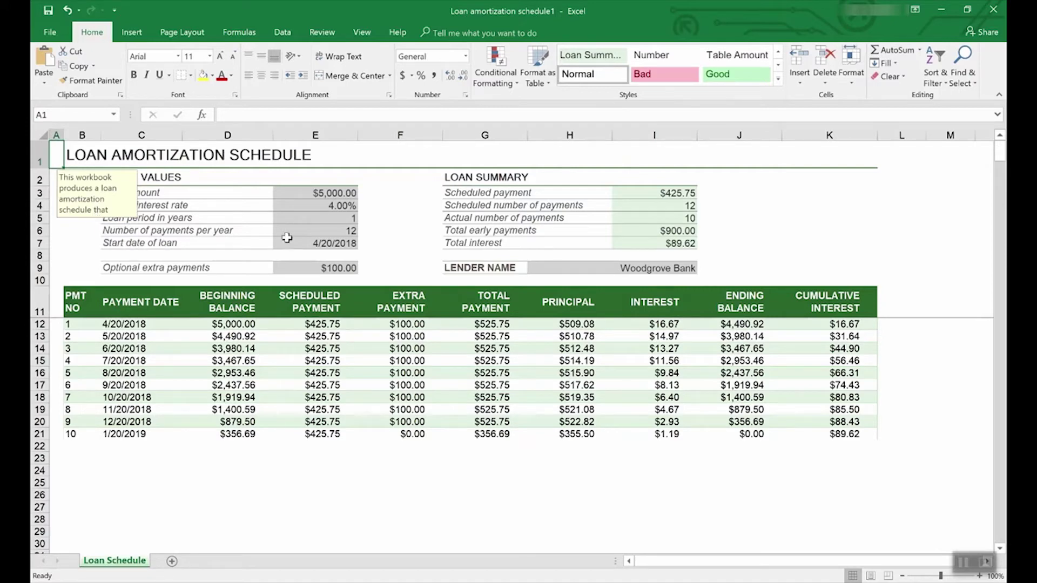
left_click(339, 206)
left_click(340, 193)
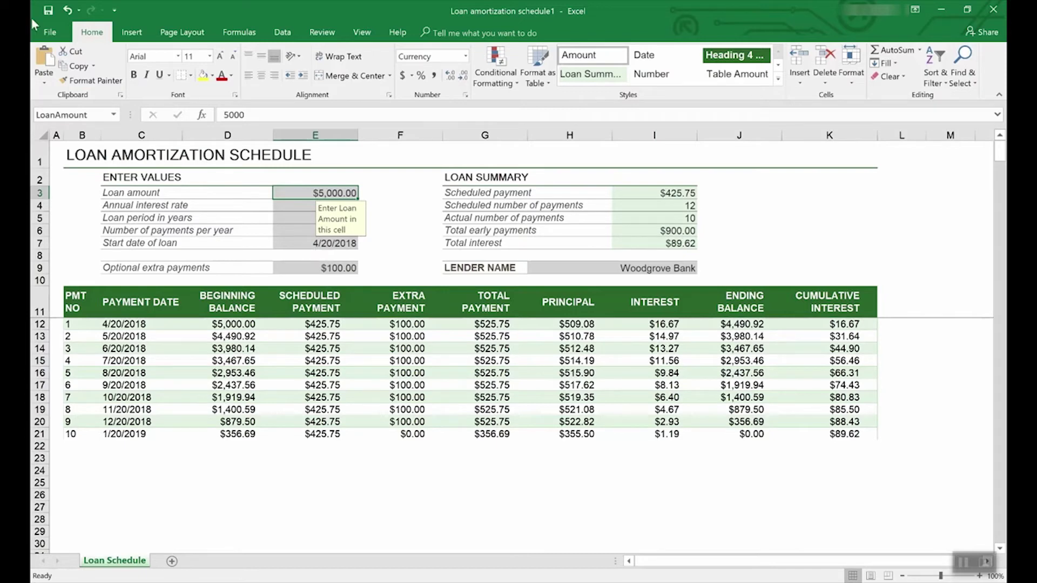
left_click(52, 27)
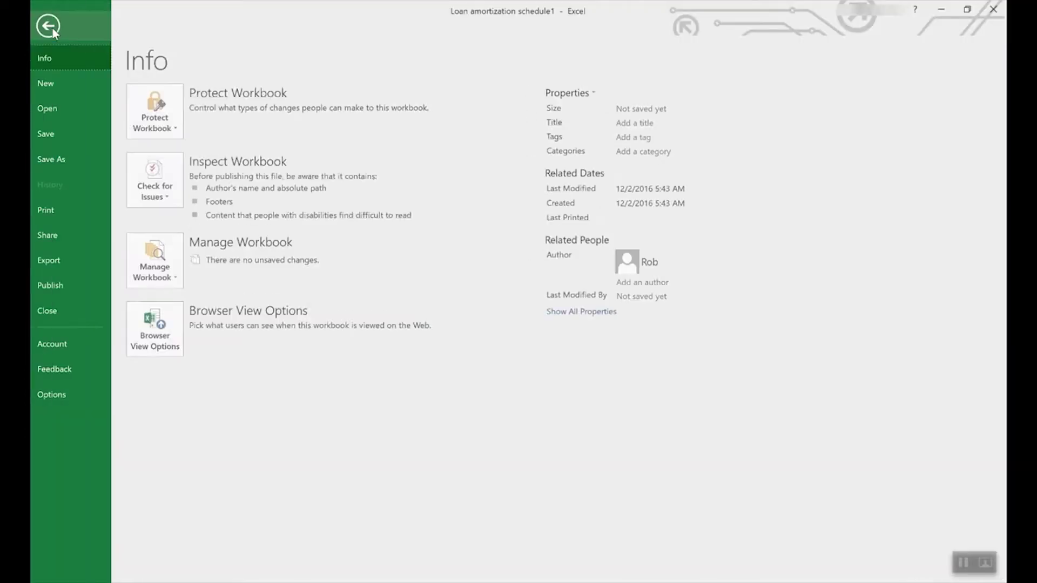
- Search the new-workbook templates for Lists and scroll through the results
left_click(54, 81)
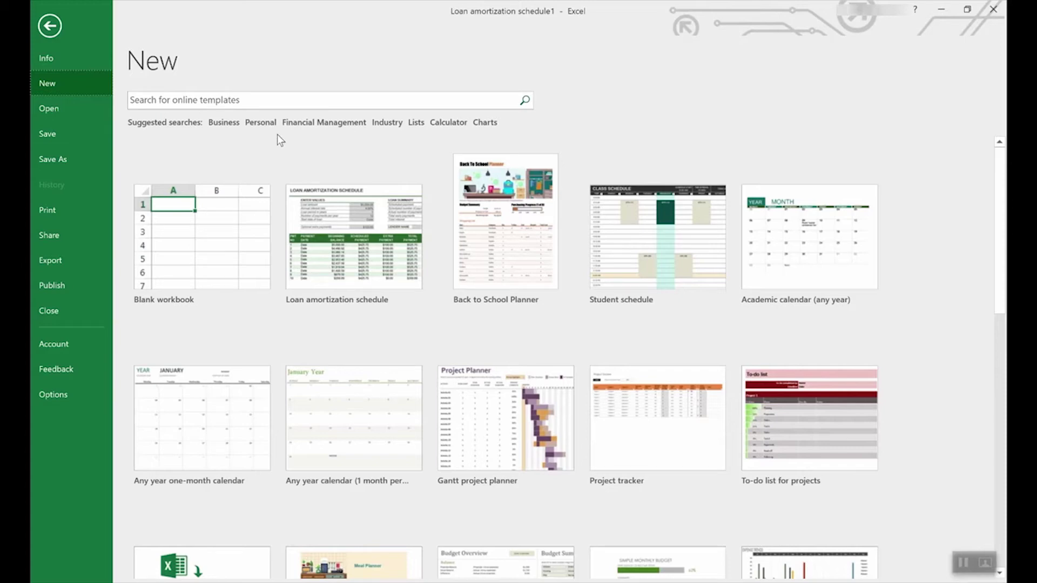
left_click(416, 123)
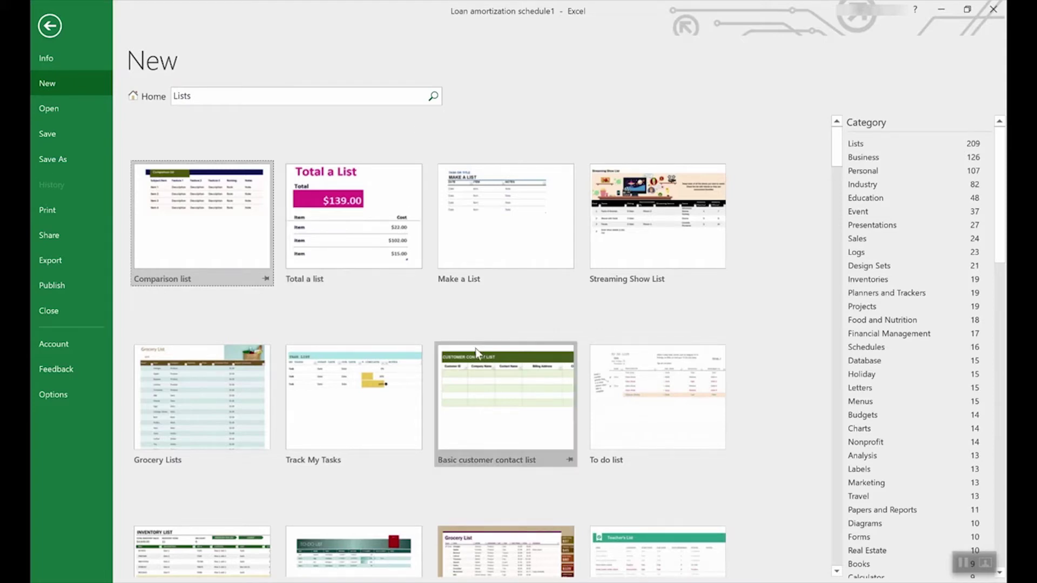
scroll(475, 348, "down", 2)
scroll(476, 349, "down", 4)
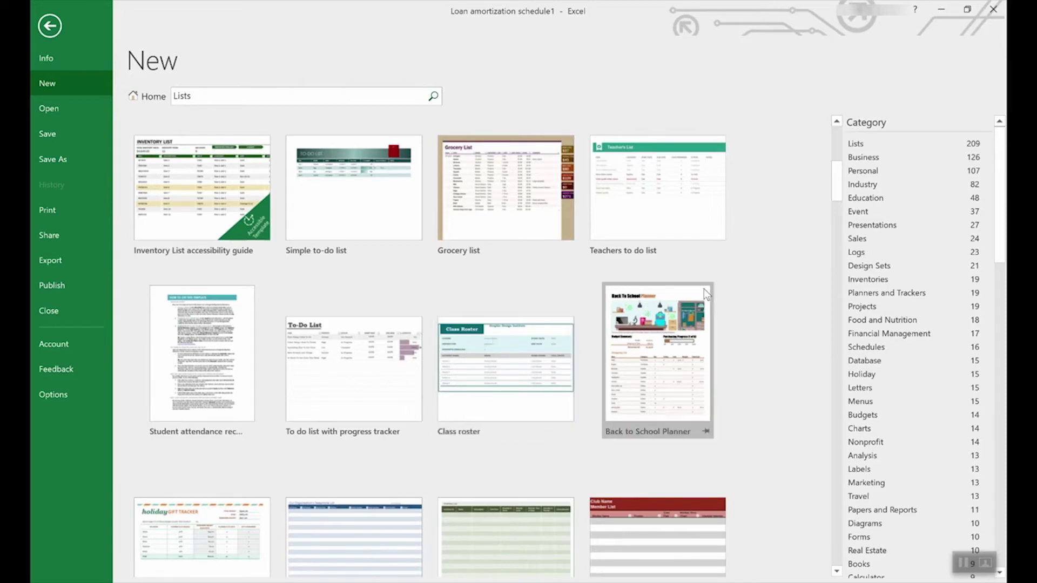
scroll(928, 290, "down", 2)
left_click_drag(1001, 226, 954, 211)
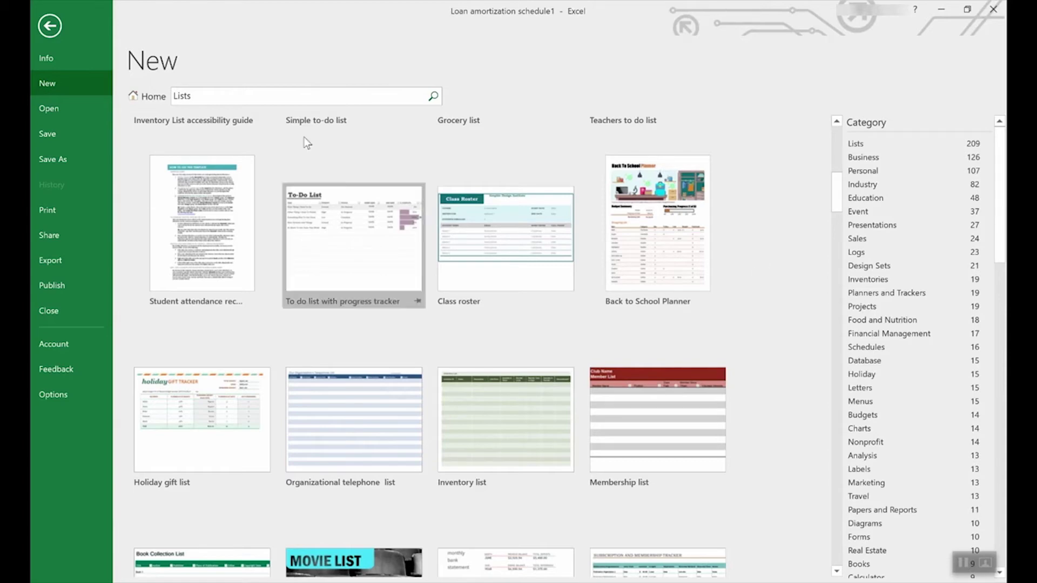
- Return to the featured template gallery and scroll down to its bottom
left_click(143, 102)
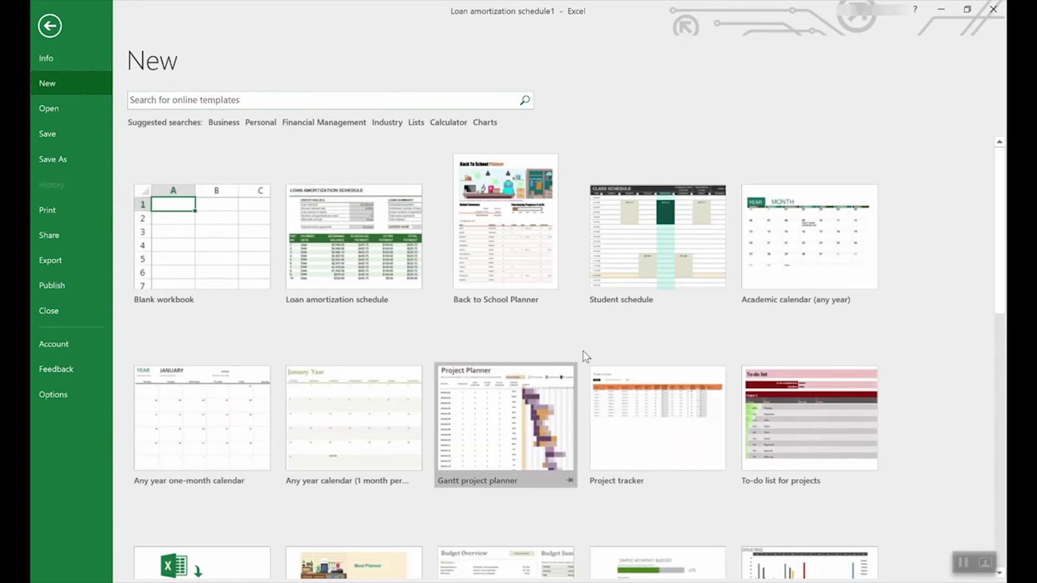
scroll(603, 354, "down", 5)
scroll(605, 357, "down", 5)
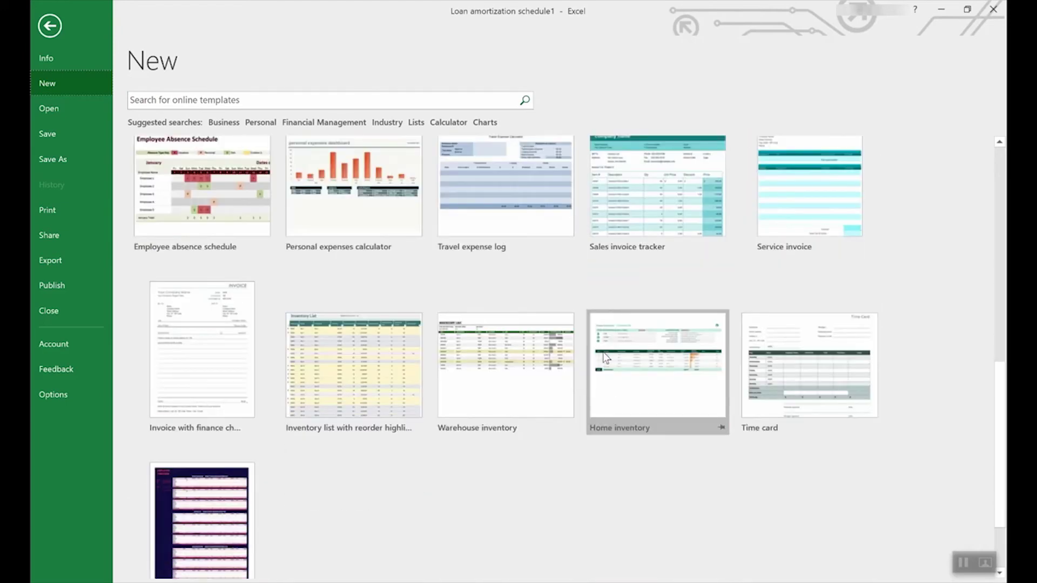
- Create the Employee time sheet workbook and inspect the Regular and Overtime hrs totals in C14 and C15
left_click(196, 430)
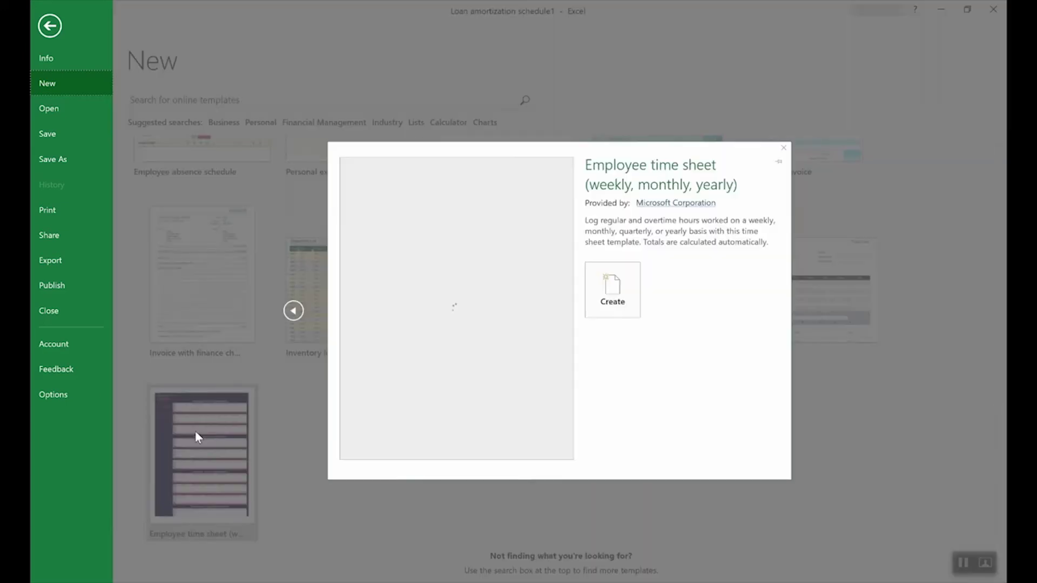
left_click(619, 292)
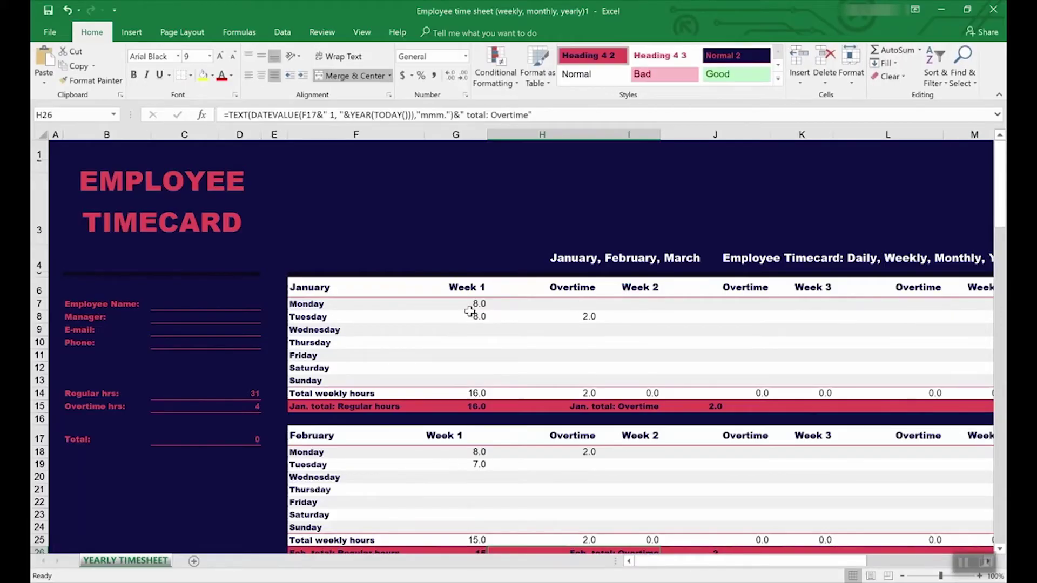
left_click(192, 394)
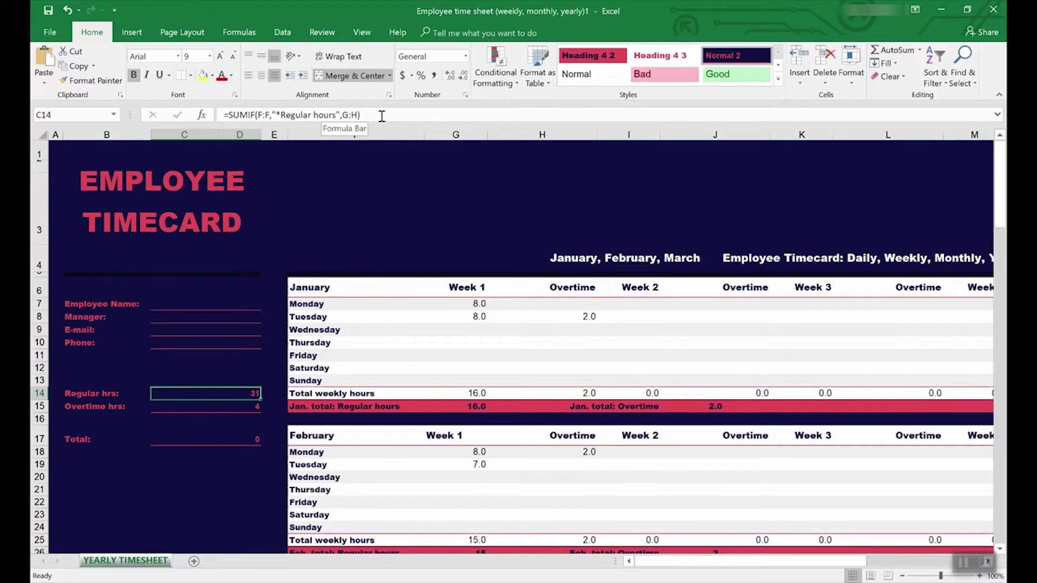
left_click(240, 407)
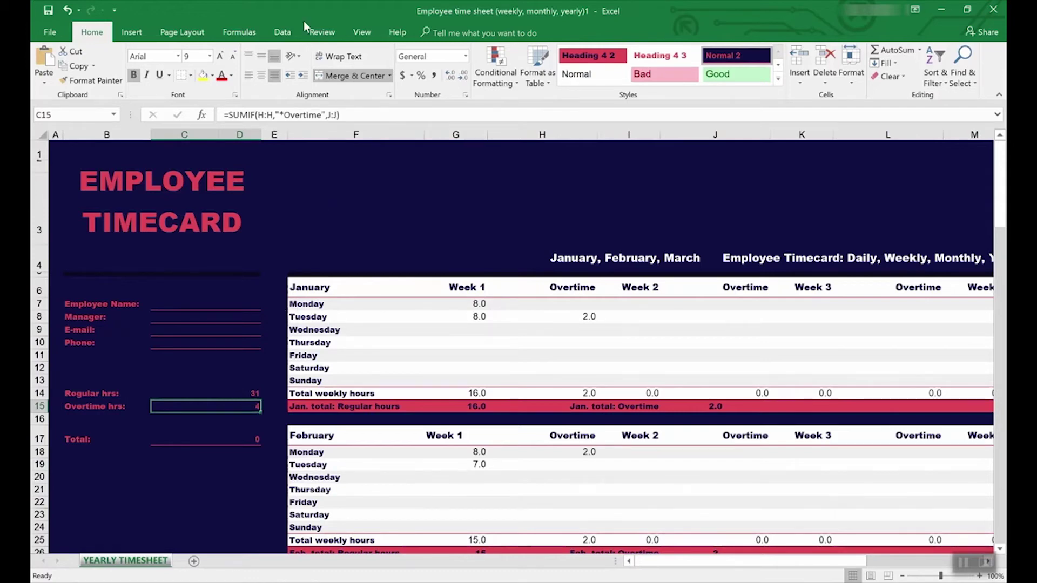
- Trace precedents of the Overtime hrs total in C15, then recheck C14's formula
left_click(320, 32)
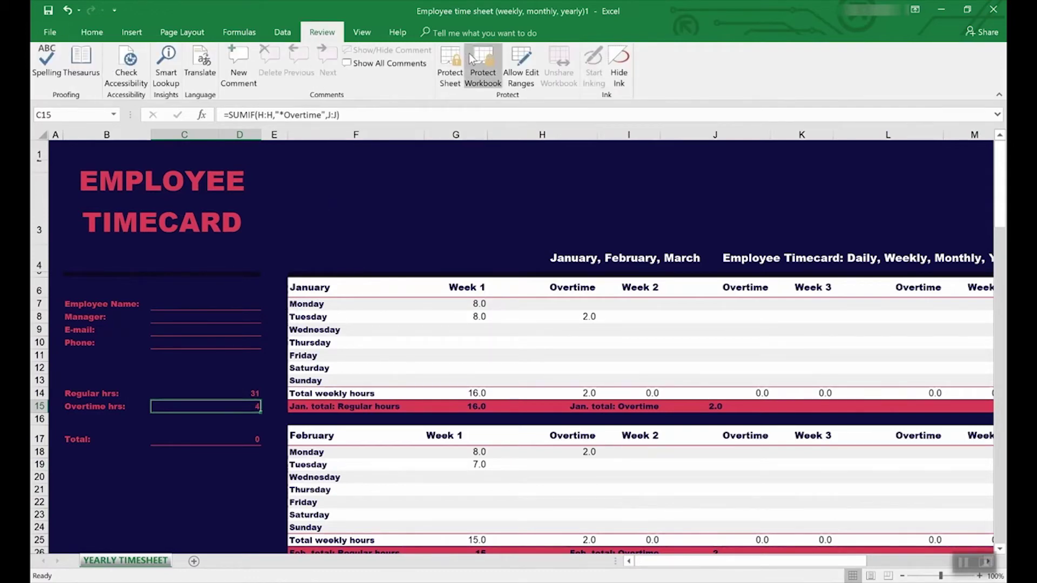
left_click(239, 33)
left_click(529, 54)
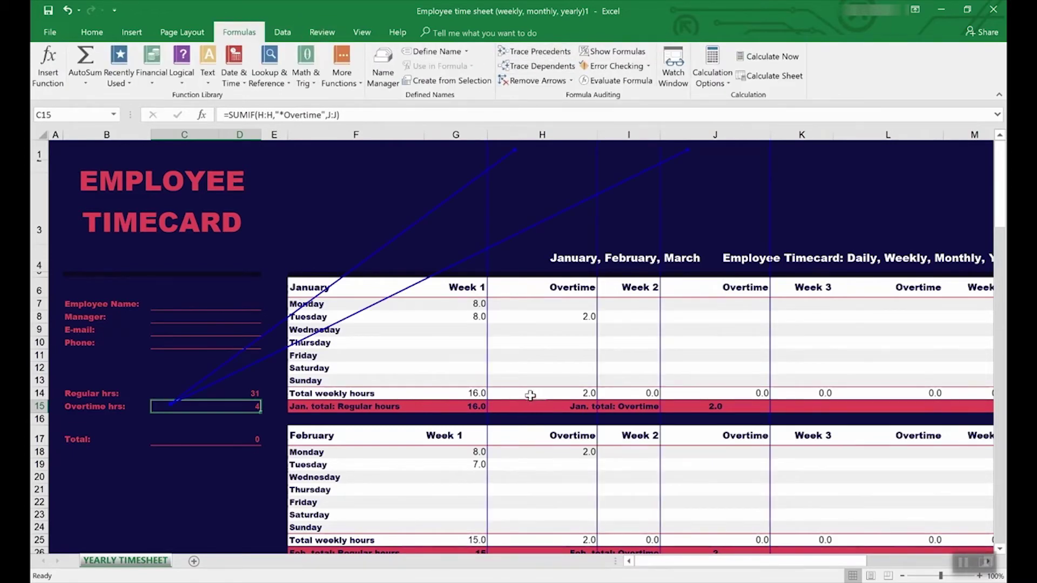
scroll(530, 396, "down", 7)
scroll(531, 396, "up", 7)
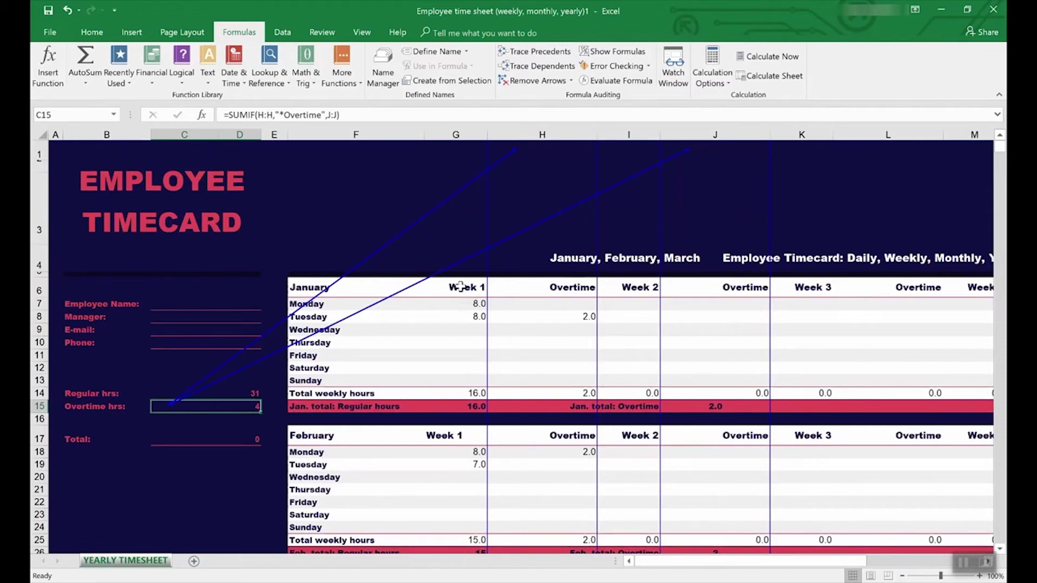
left_click(211, 393)
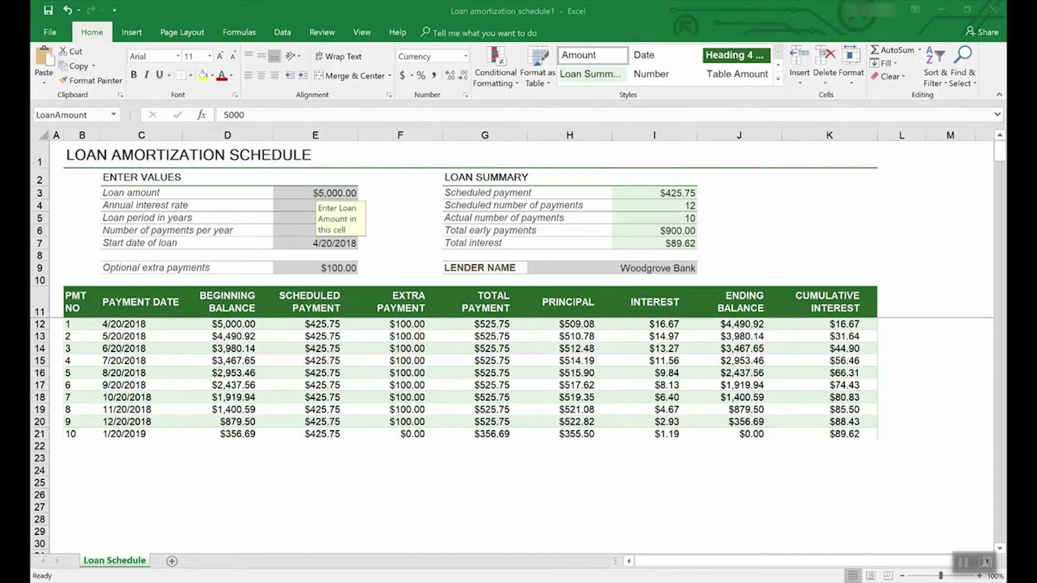
left_click(53, 33)
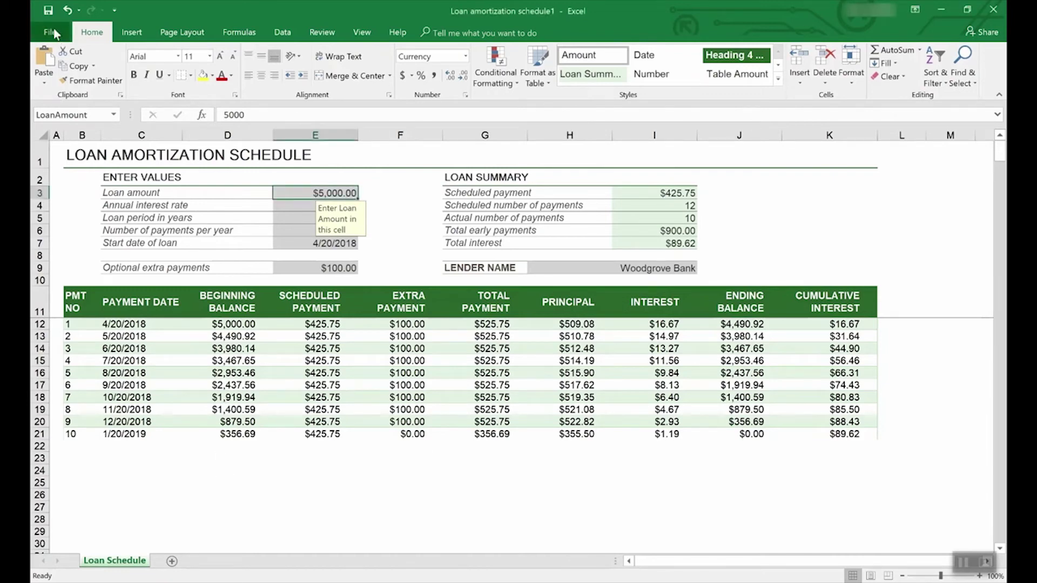
left_click(54, 31)
left_click(67, 161)
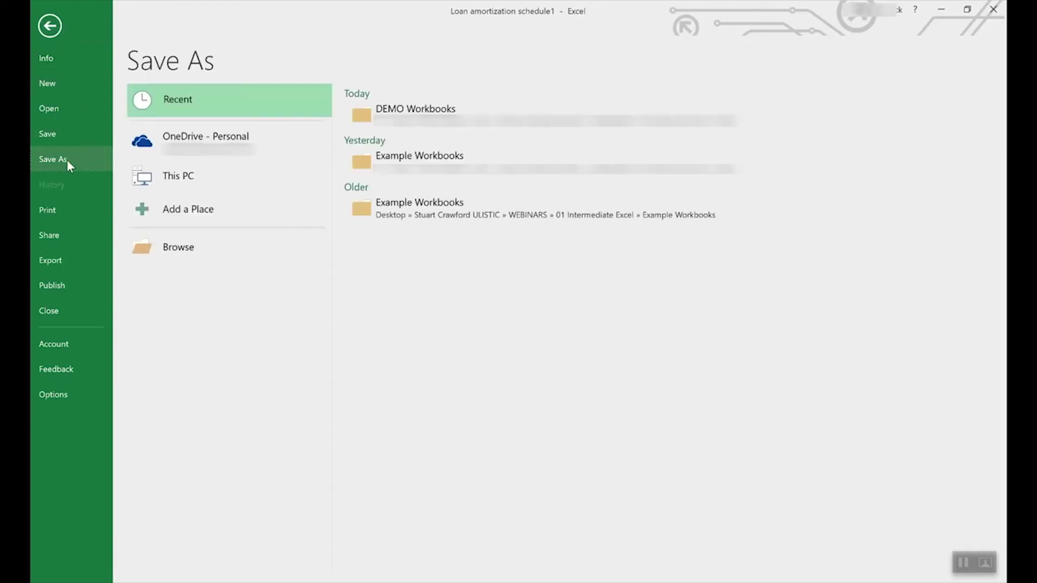
left_click(222, 140)
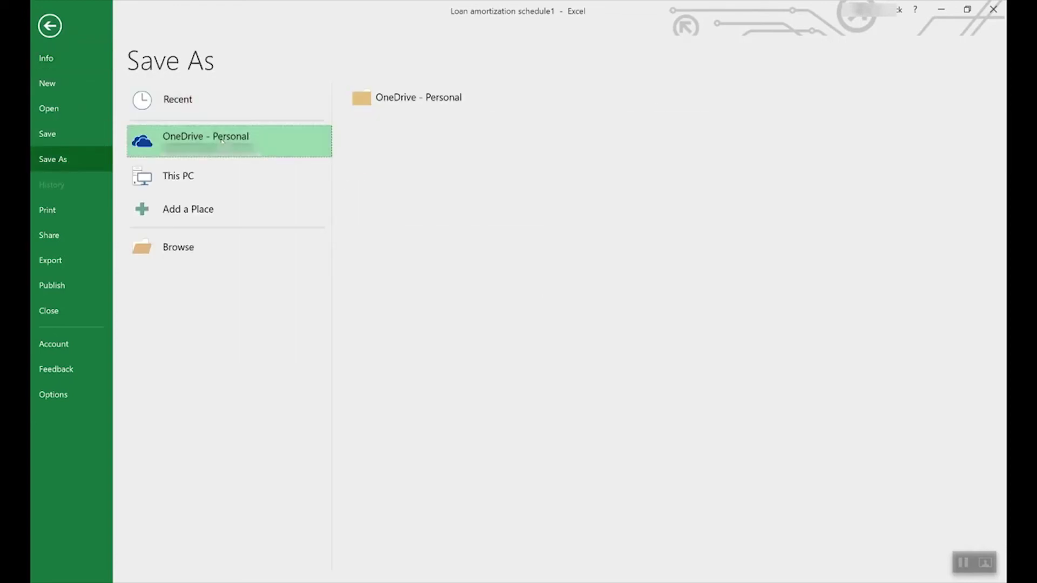
left_click(195, 172)
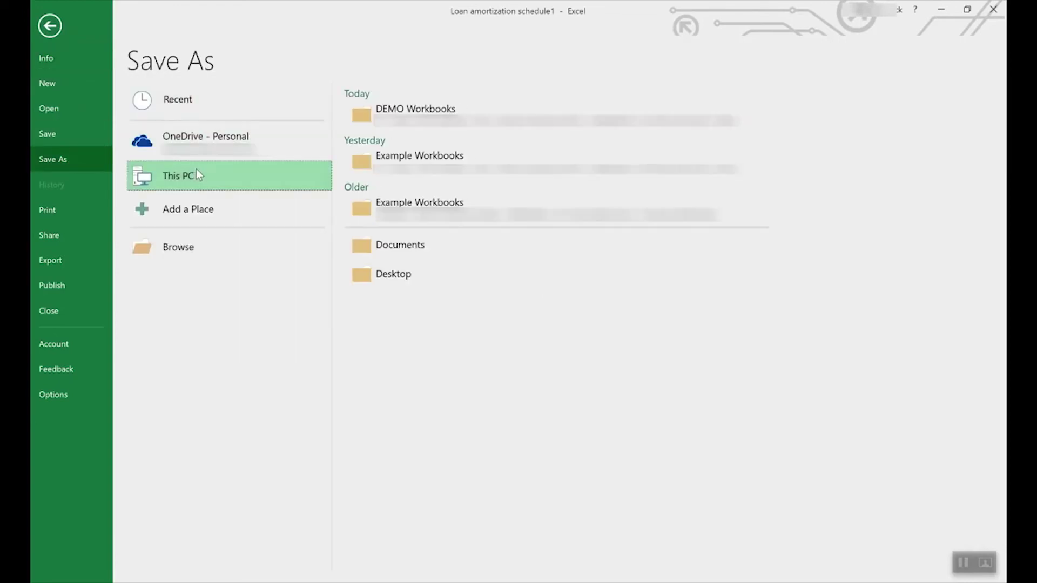
double_click(292, 172)
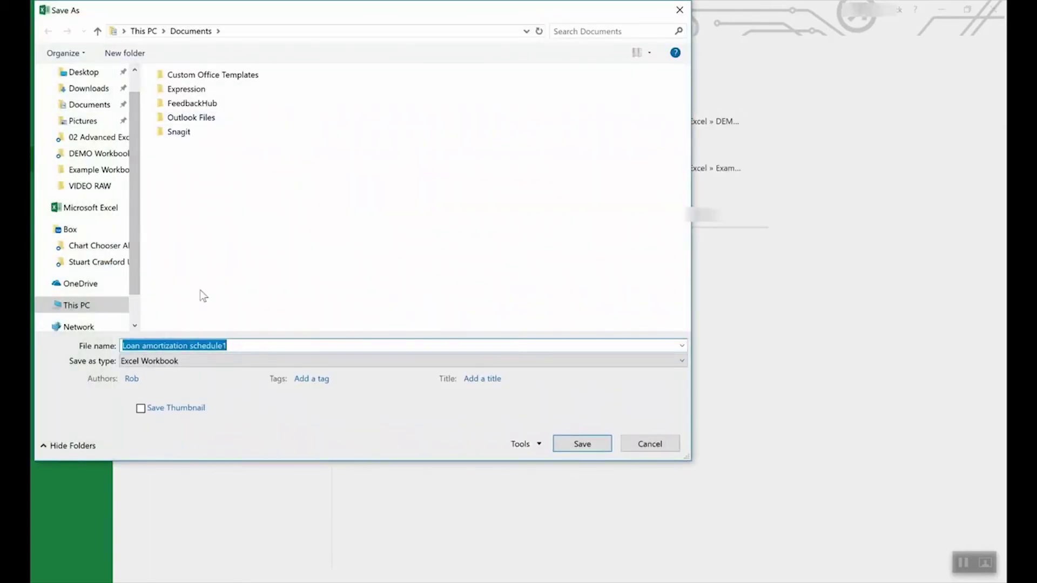
left_click(196, 360)
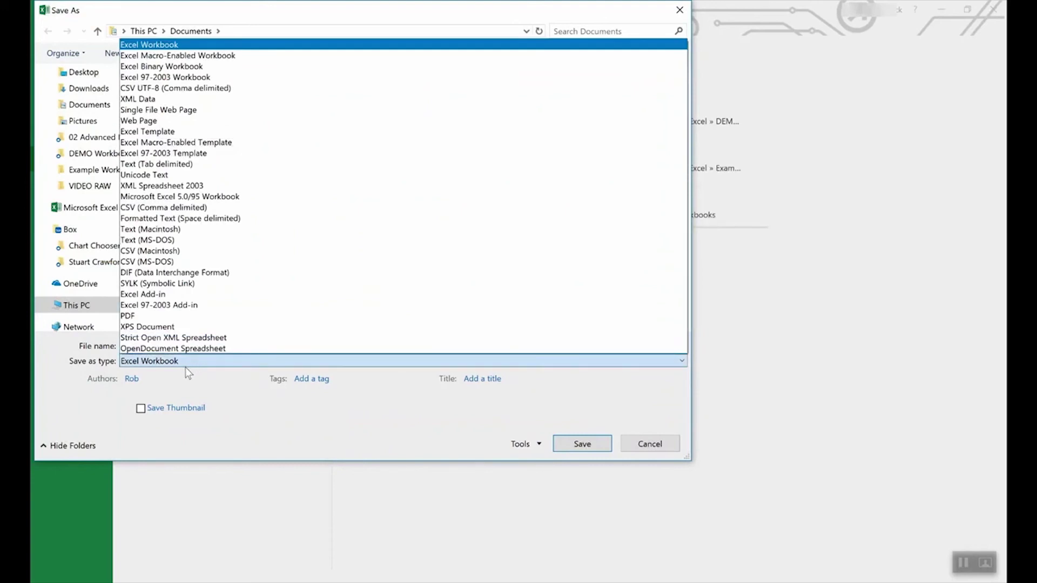
left_click(171, 131)
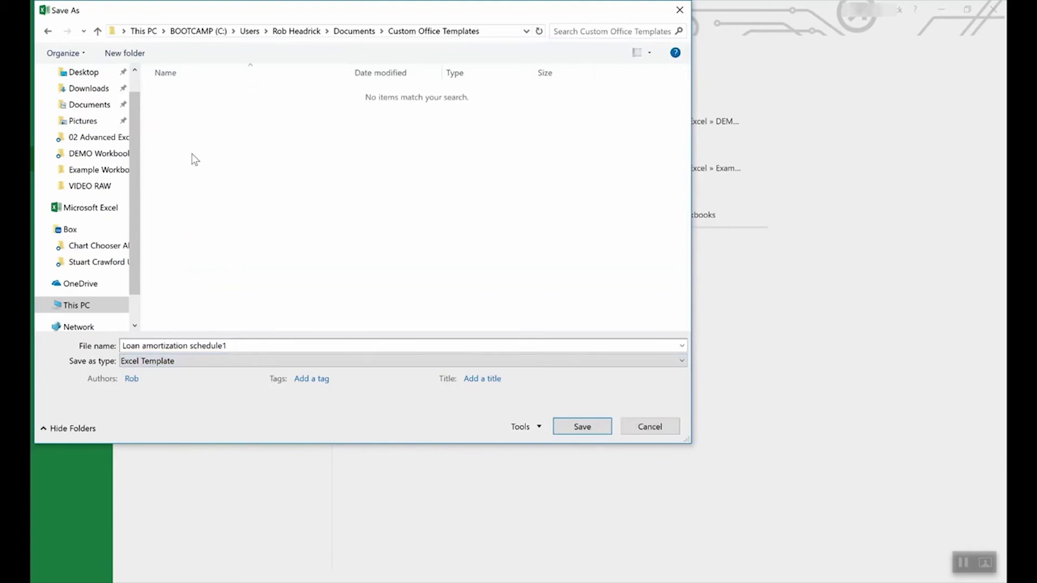
left_click(650, 426)
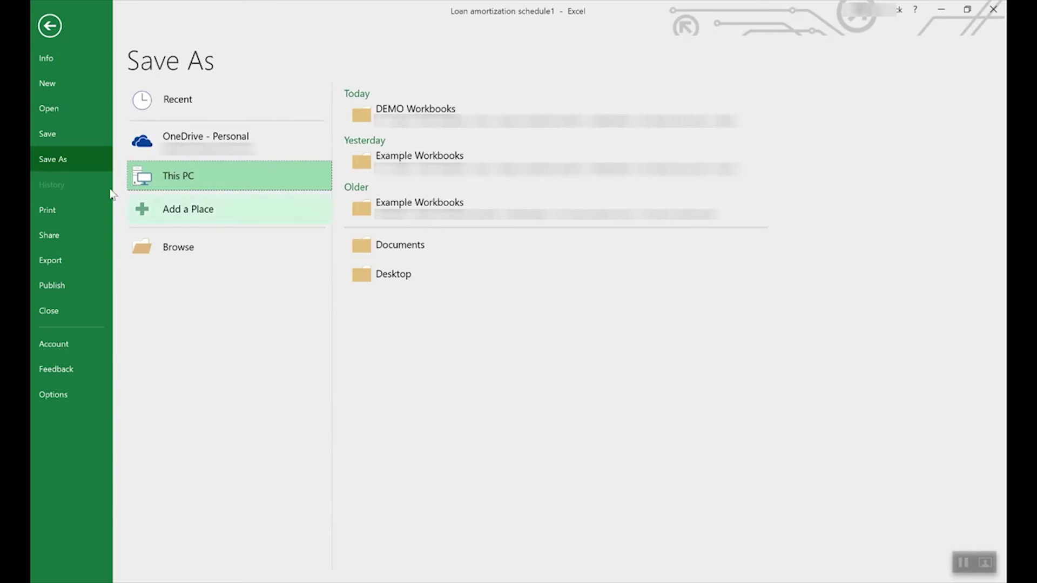
left_click(49, 26)
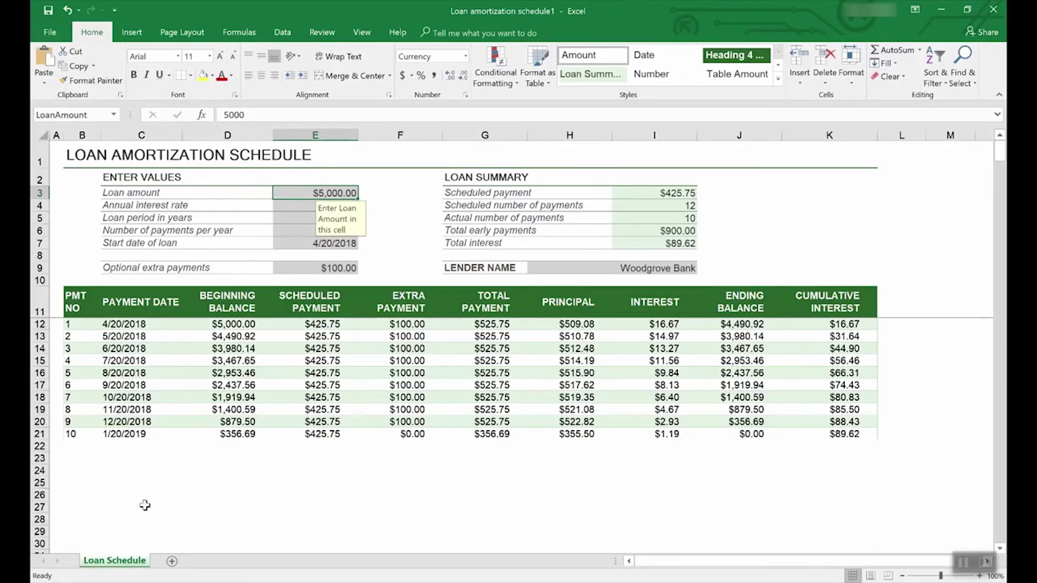